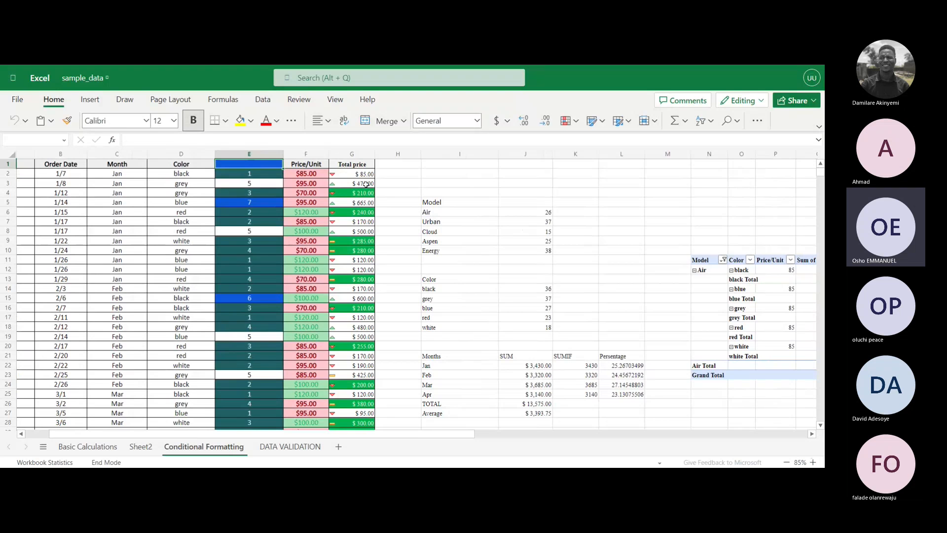
Step: Delete all conditional formatting rules from columns E to G
{"action": "left_click", "coordinate": [273, 154]}
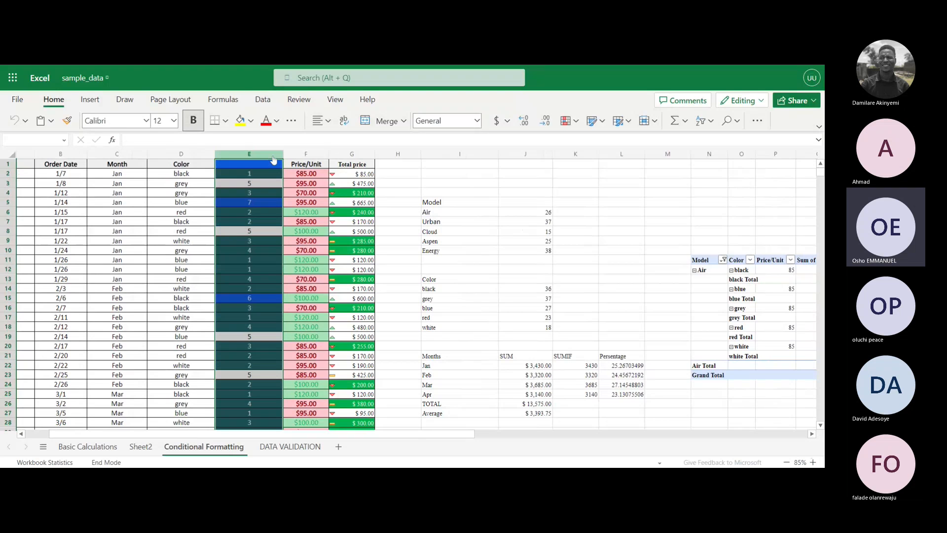
{"action": "left_click_drag", "start_coordinate": [273, 155], "coordinate": [345, 154]}
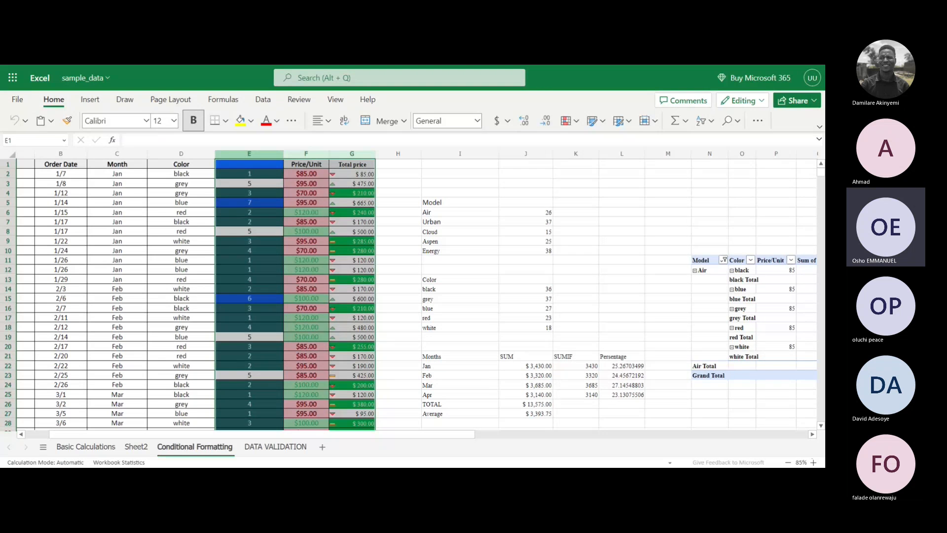
{"action": "left_click", "coordinate": [575, 122]}
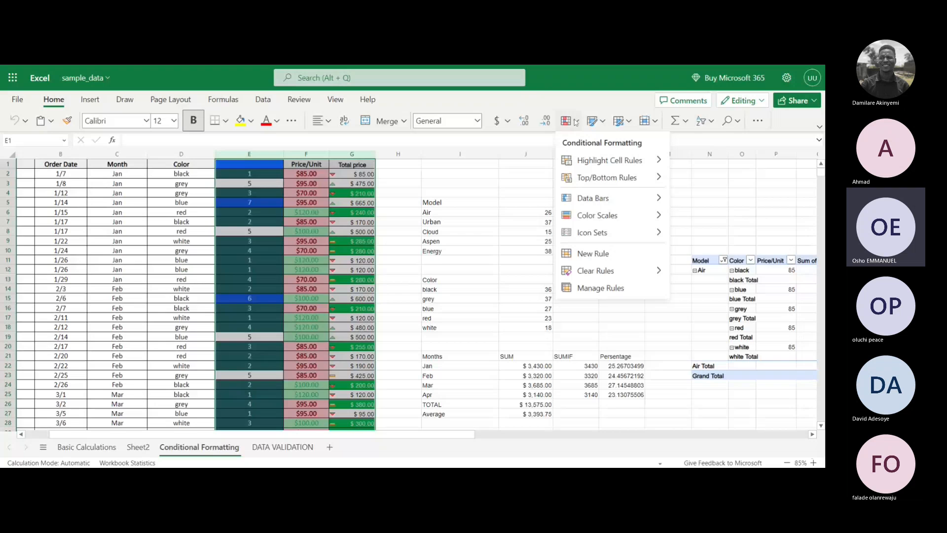
{"action": "left_click", "coordinate": [603, 288]}
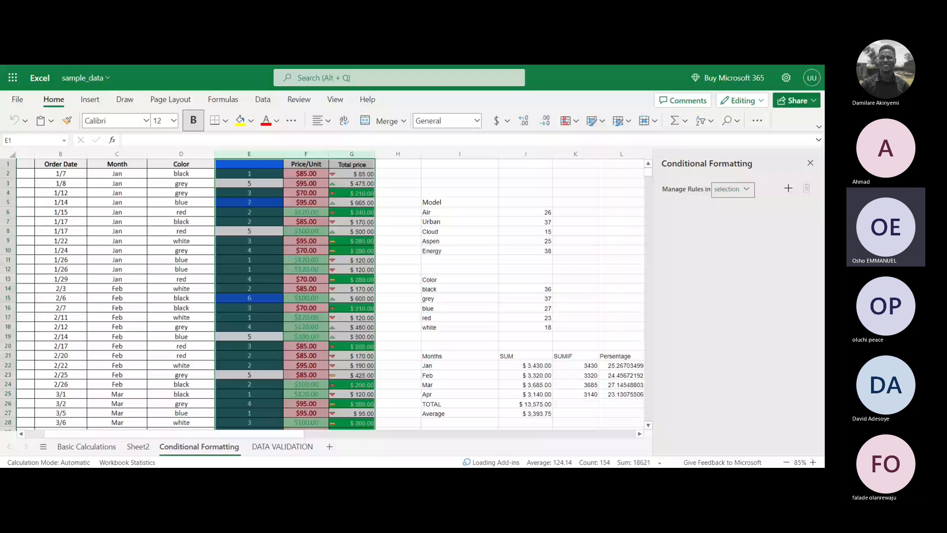
{"action": "left_click", "coordinate": [808, 190]}
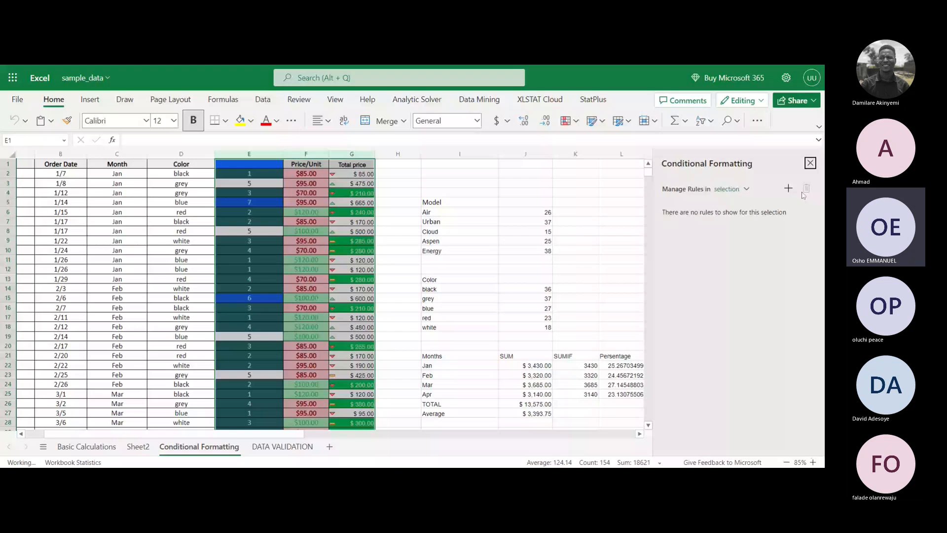
{"action": "left_click", "coordinate": [811, 168]}
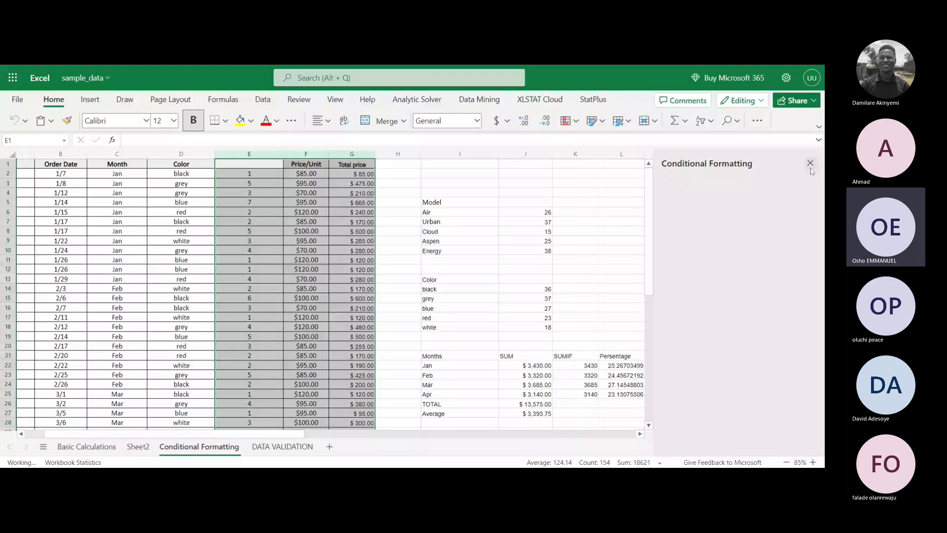
Step: Delete columns I to Q, which hold the summary tables and the pivot table
{"action": "left_click_drag", "start_coordinate": [459, 155], "coordinate": [750, 154]}
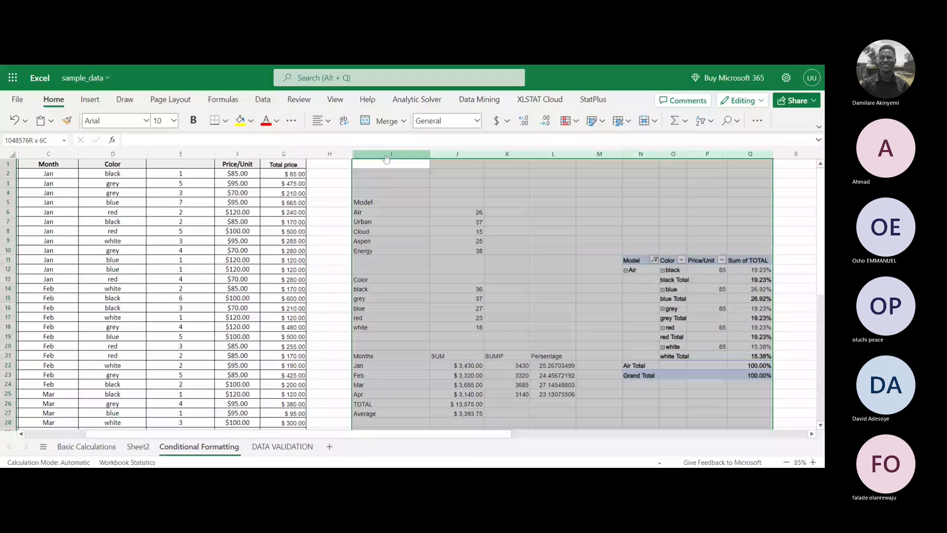
{"action": "right_click", "coordinate": [354, 159]}
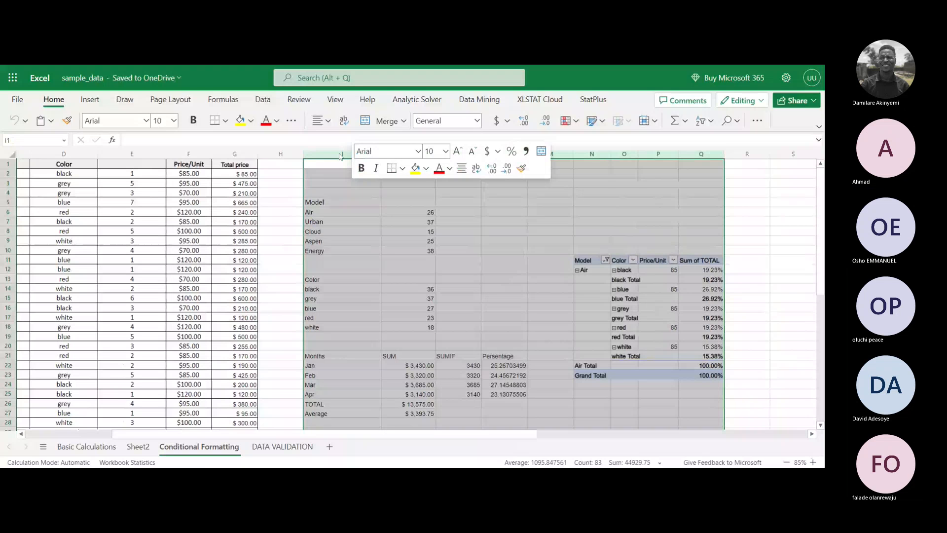
{"action": "left_click", "coordinate": [340, 156]}
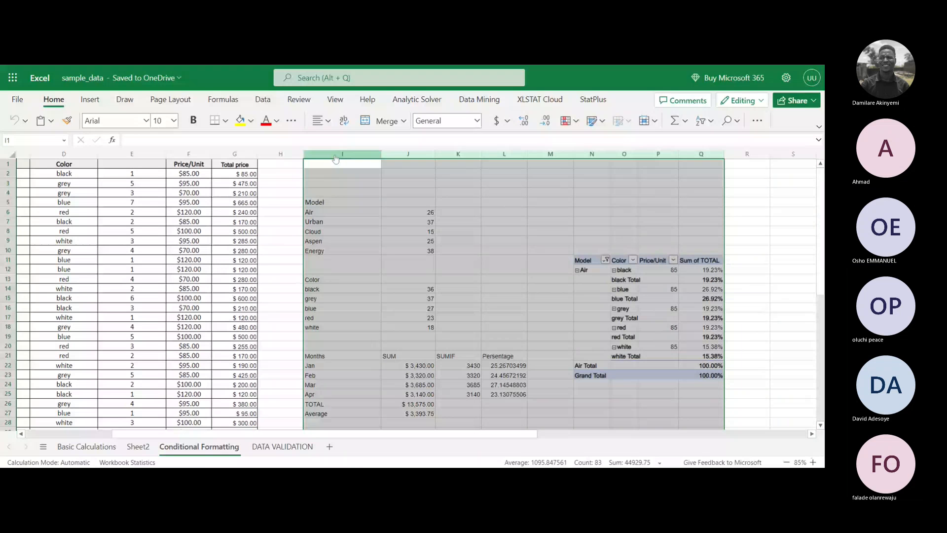
{"action": "right_click", "coordinate": [335, 158]}
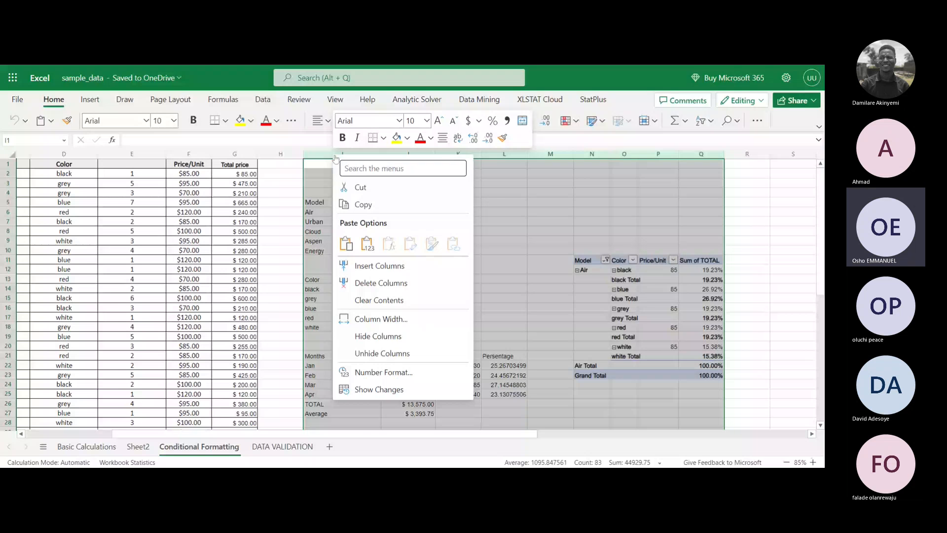
{"action": "left_click", "coordinate": [381, 282]}
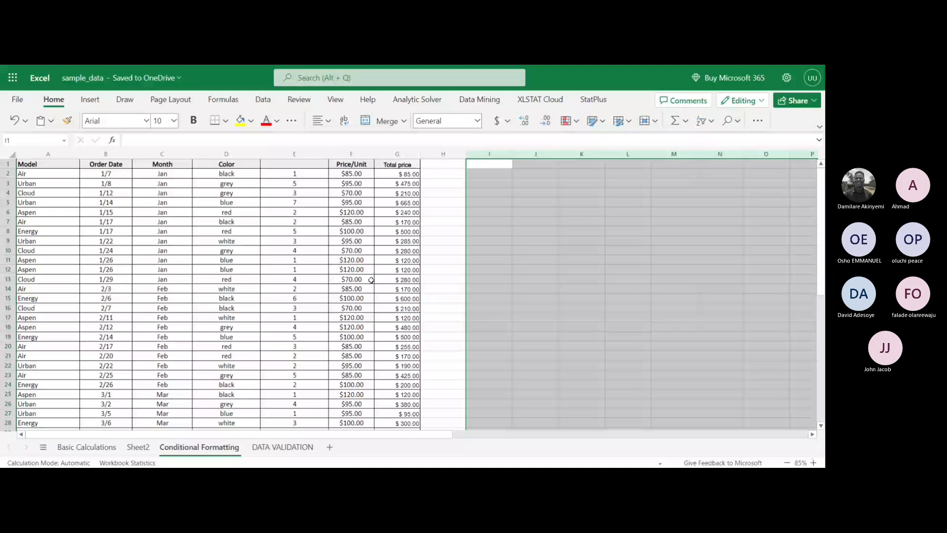
Step: Enter the header UNIT in cell E1
{"action": "scroll", "coordinate": [242, 278], "scroll_direction": "down", "scroll_amount": 2}
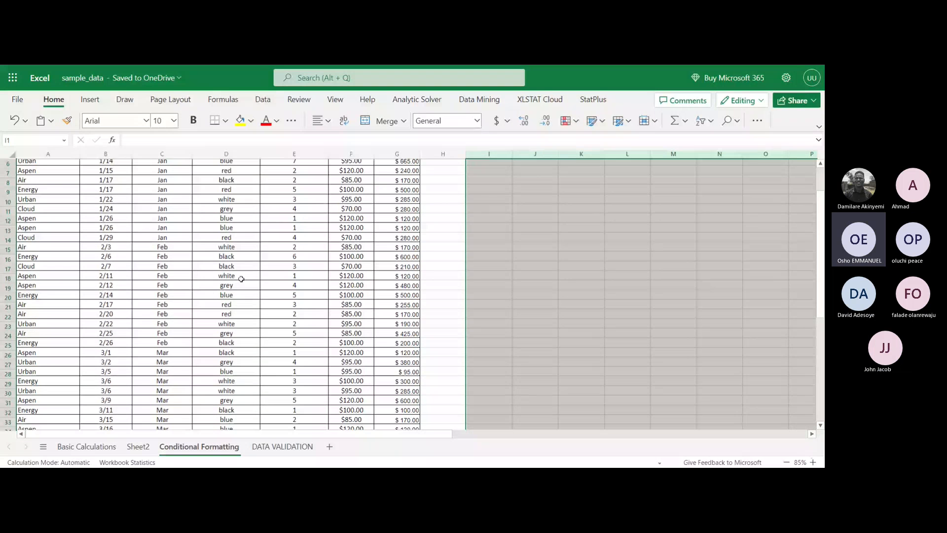
{"action": "scroll", "coordinate": [241, 278], "scroll_direction": "up", "scroll_amount": 2}
{"action": "double_click", "coordinate": [297, 164]}
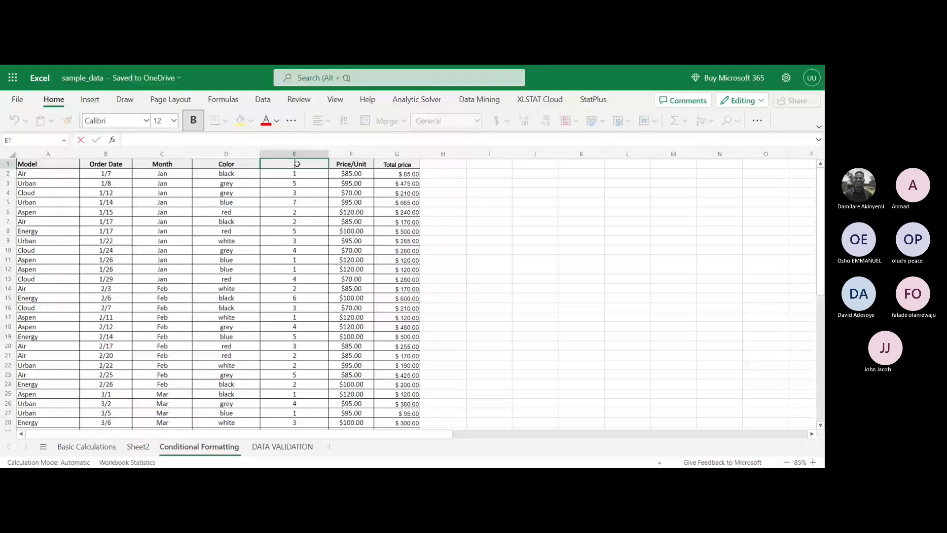
{"action": "type", "text": "UN"}
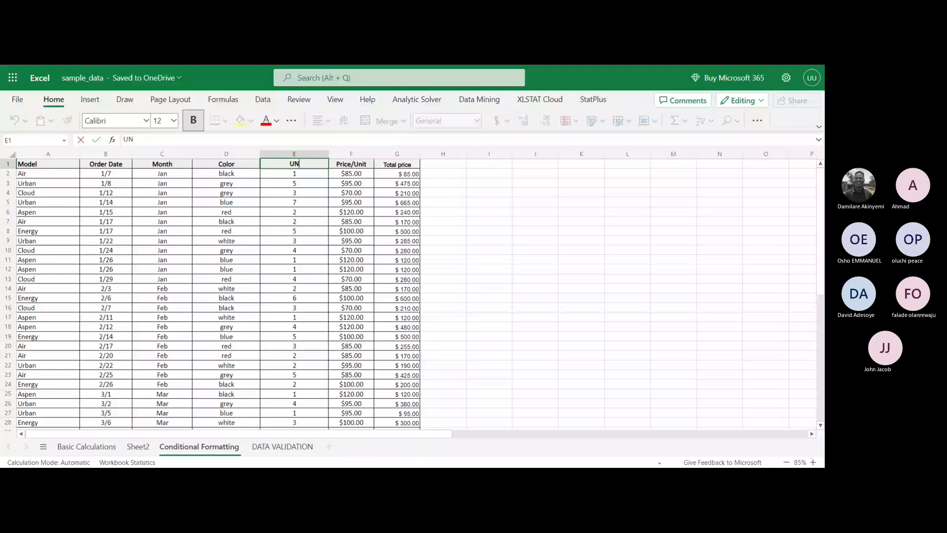
{"action": "type", "text": "it"}
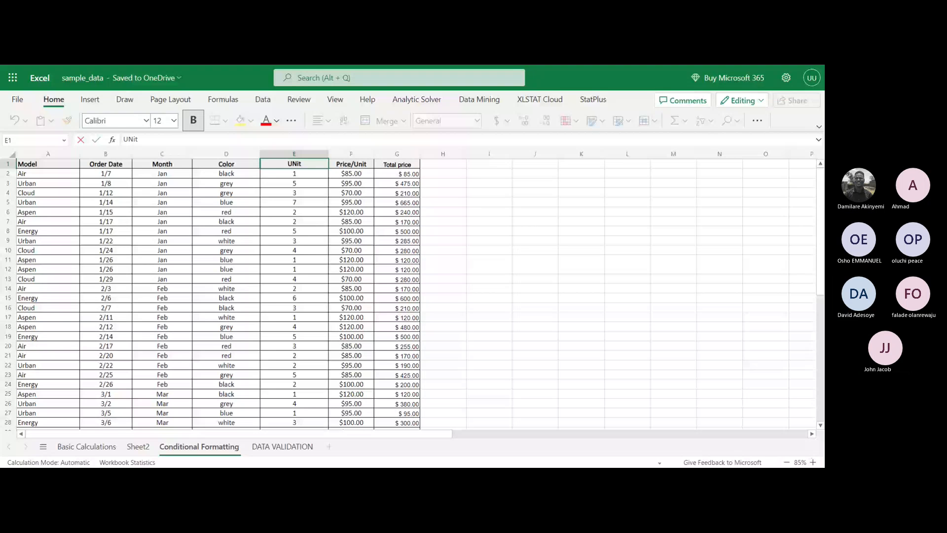
{"action": "key", "text": "BackSpace"}
{"action": "key", "text": "BackSpace"}
{"action": "type", "text": "IN"}
{"action": "key", "text": "Return"}
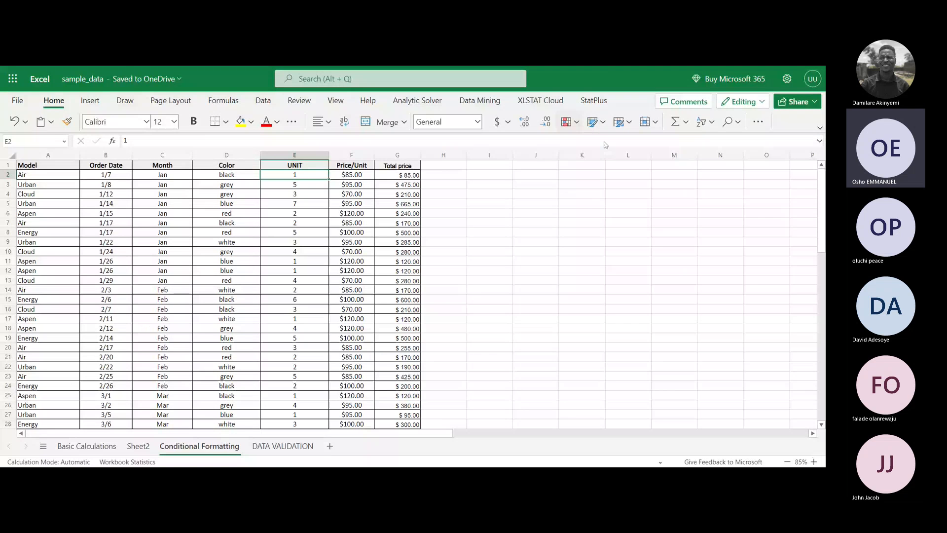
{"action": "left_click", "coordinate": [566, 121]}
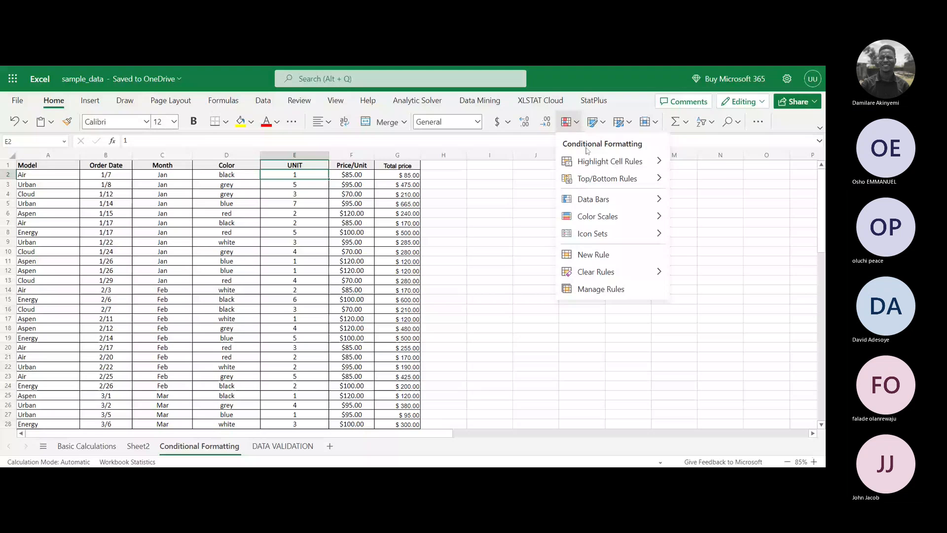
{"action": "mouse_move", "coordinate": [602, 156]}
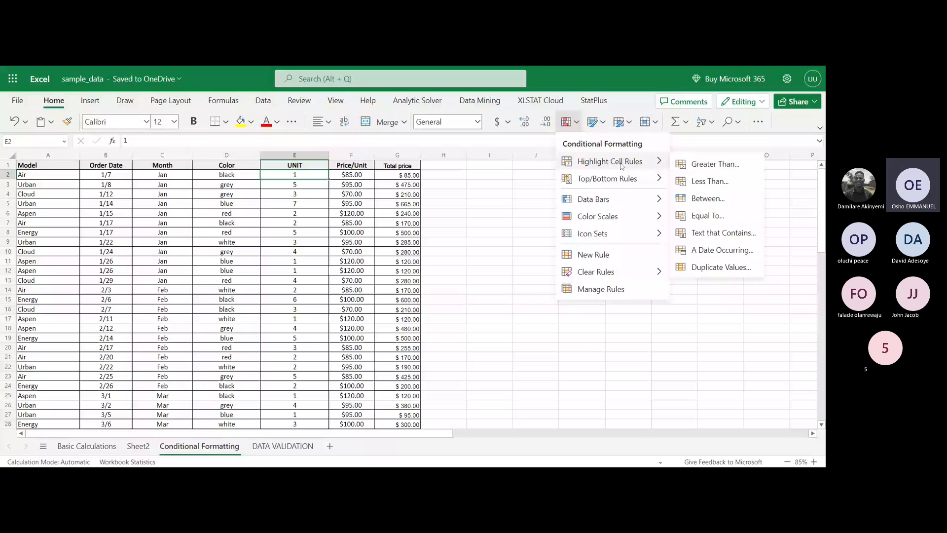
{"action": "mouse_move", "coordinate": [619, 205]}
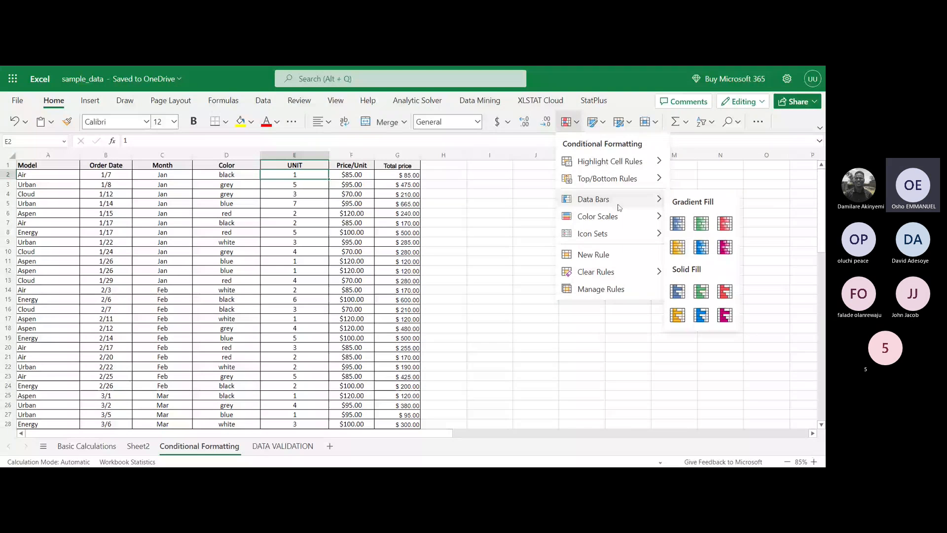
{"action": "mouse_move", "coordinate": [623, 224]}
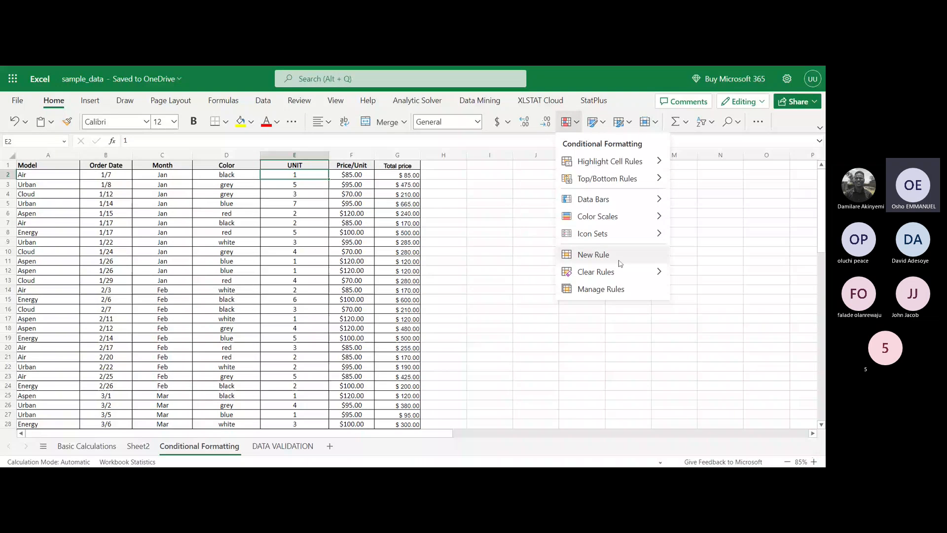
{"action": "left_click", "coordinate": [602, 166]}
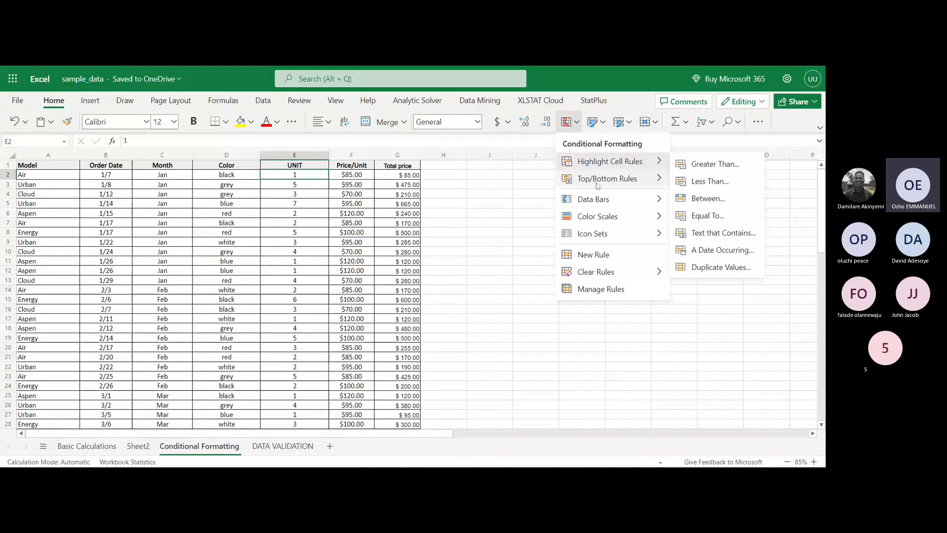
{"action": "left_click", "coordinate": [584, 258]}
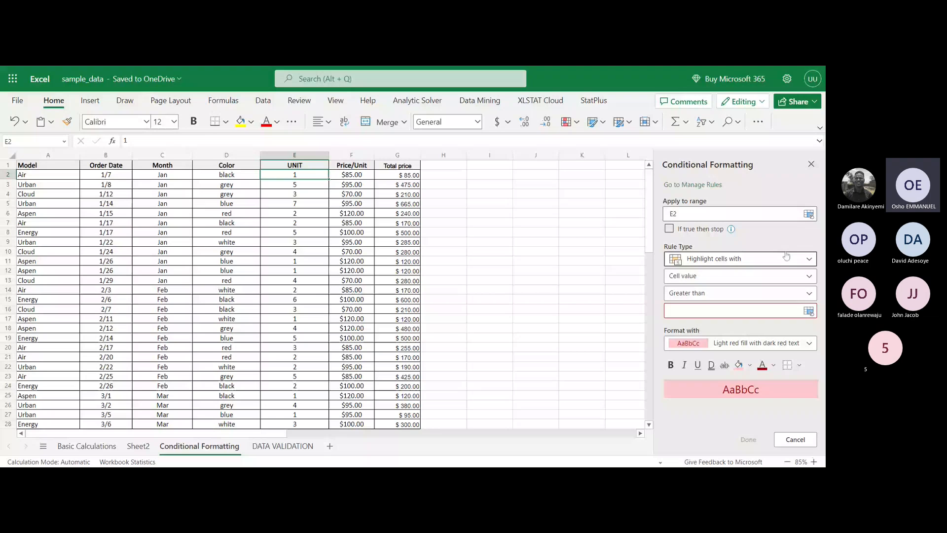
{"action": "left_click", "coordinate": [795, 438]}
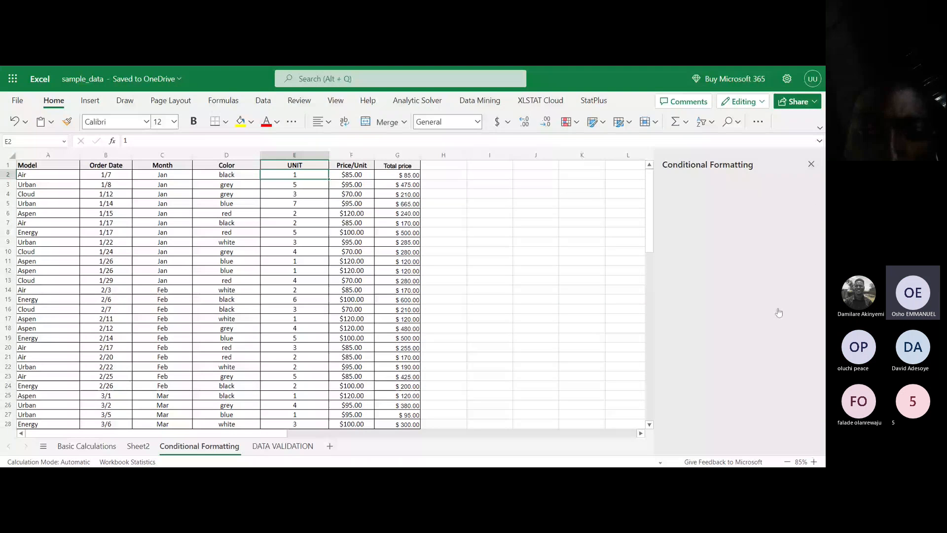
{"action": "left_click", "coordinate": [567, 121]}
{"action": "mouse_move", "coordinate": [582, 162]}
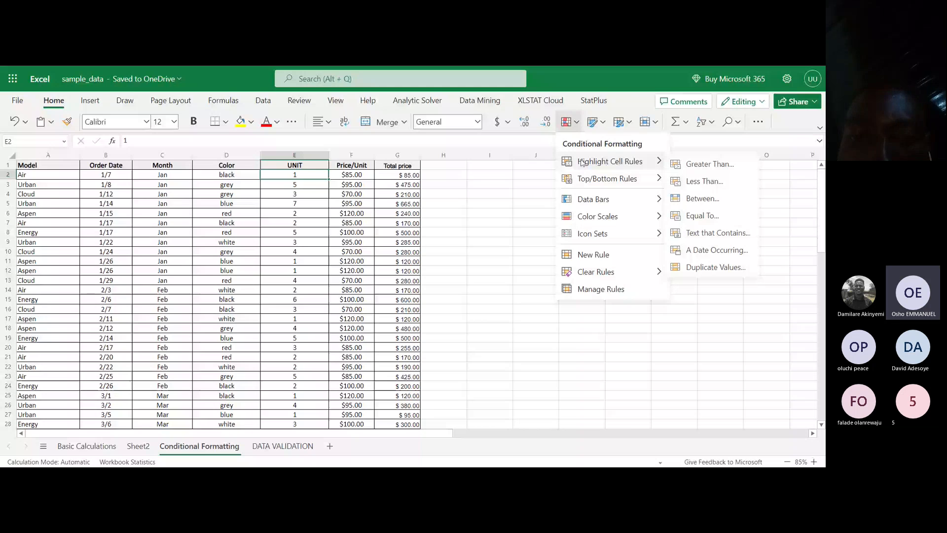
Step: Set up a conditional formatting rule on the Total price column G for cell values greater than 500
{"action": "left_click", "coordinate": [395, 158]}
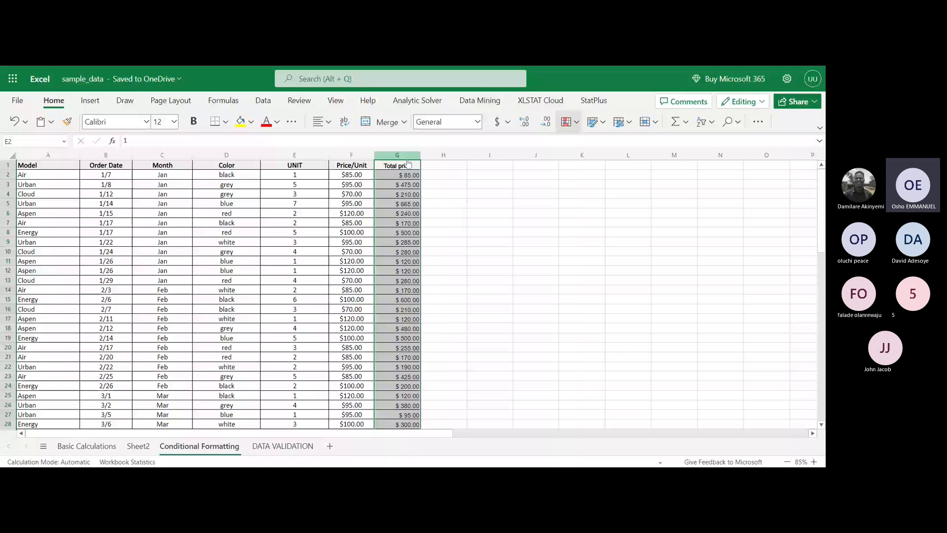
{"action": "left_click", "coordinate": [569, 121]}
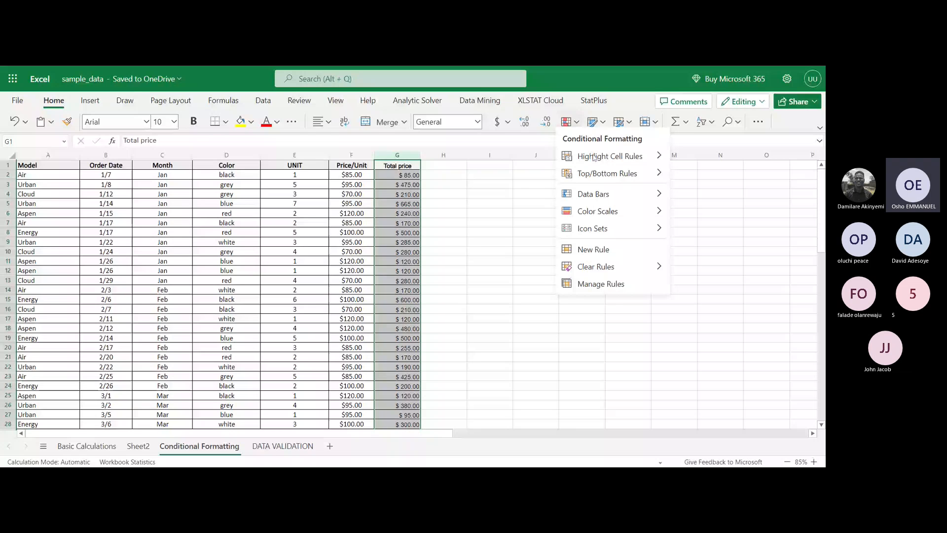
{"action": "left_click", "coordinate": [705, 156]}
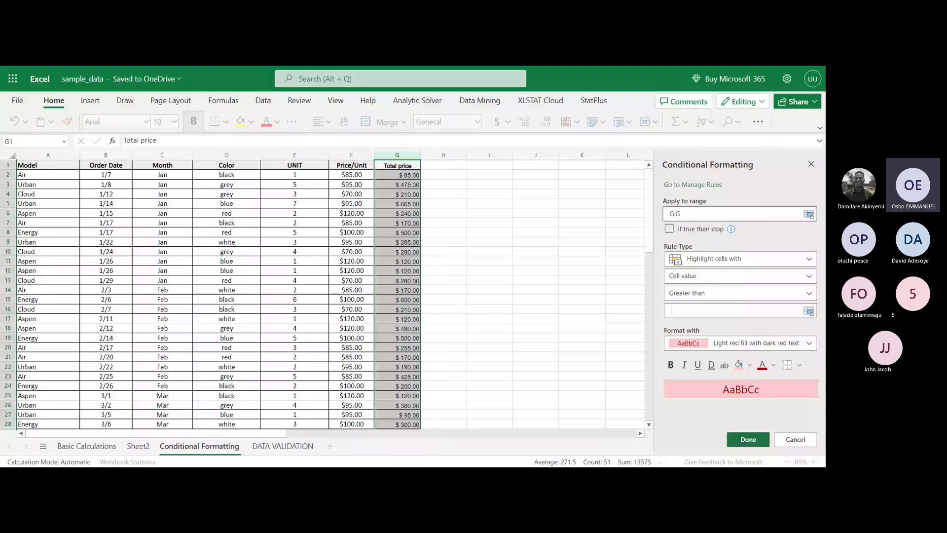
{"action": "type", "text": "500"}
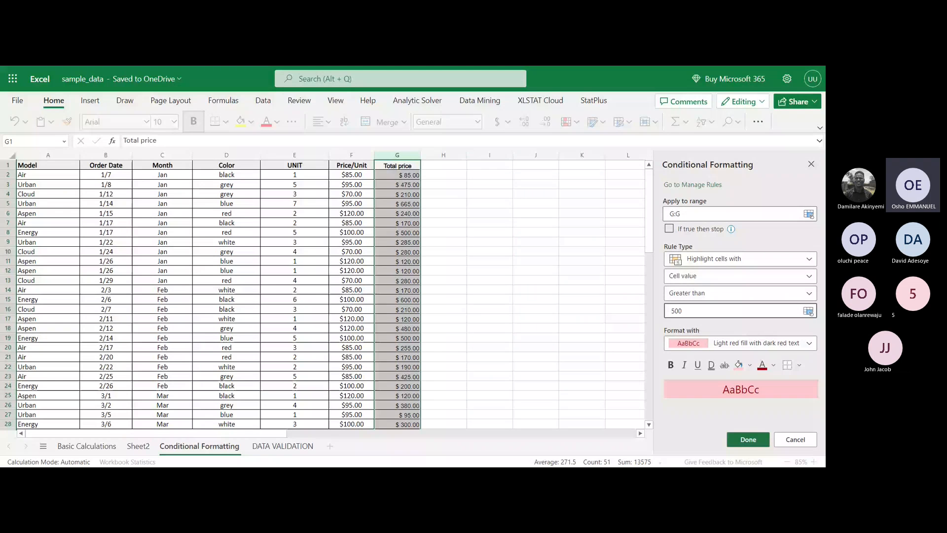
Step: Format the rule with a light green font and a standard green fill, apply it, and review the Total price column
{"action": "left_click", "coordinate": [766, 368]}
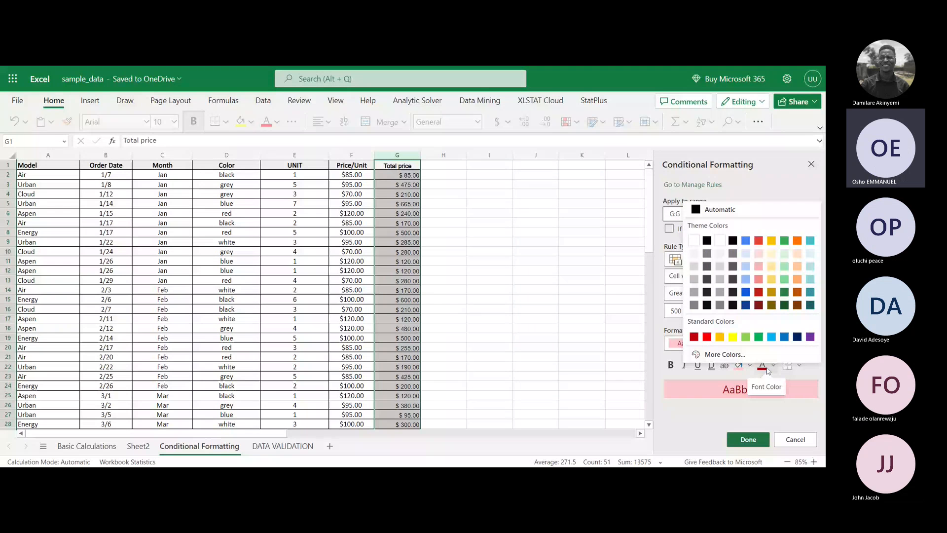
{"action": "left_click", "coordinate": [787, 252]}
{"action": "left_click", "coordinate": [744, 365]}
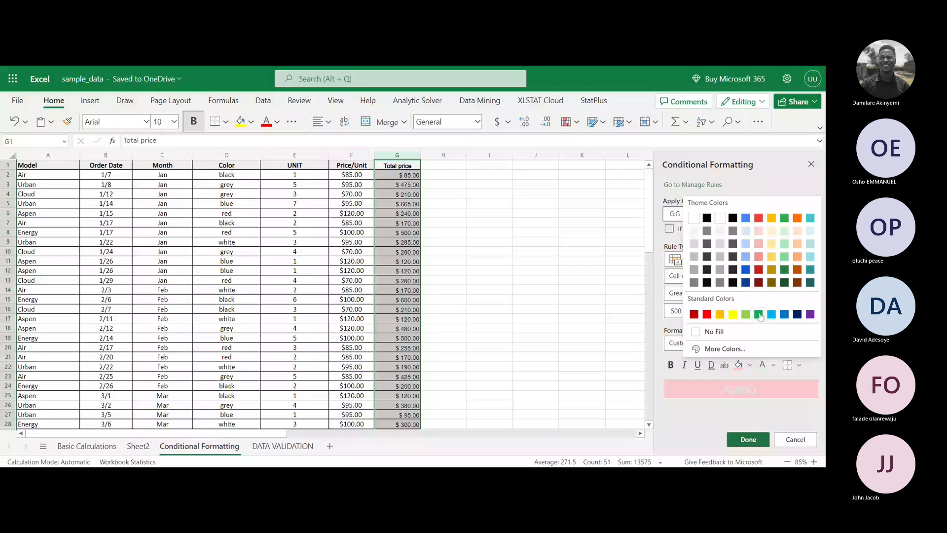
{"action": "left_click", "coordinate": [759, 315]}
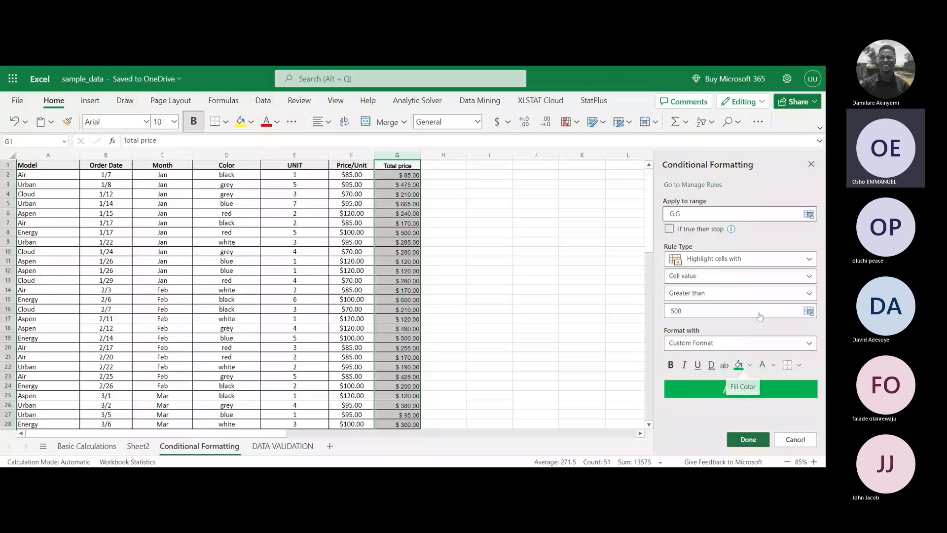
{"action": "left_click", "coordinate": [748, 439]}
{"action": "scroll", "coordinate": [322, 294], "scroll_direction": "down", "scroll_amount": 3}
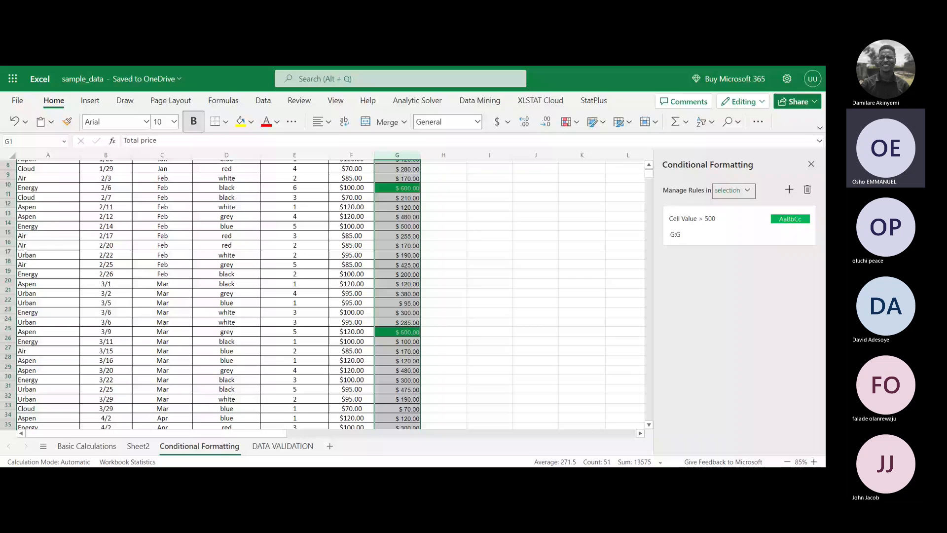
{"action": "scroll", "coordinate": [323, 295], "scroll_direction": "down", "scroll_amount": 3}
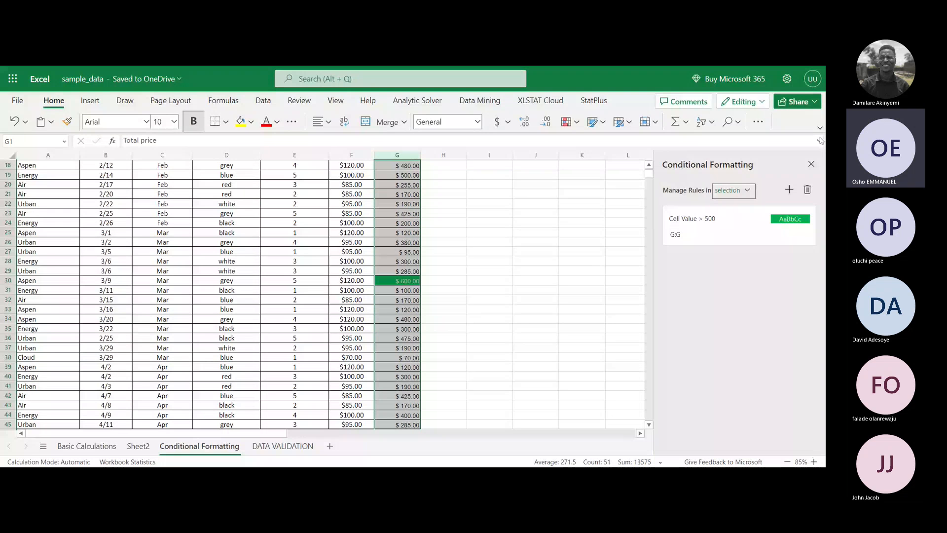
{"action": "scroll", "coordinate": [507, 287], "scroll_direction": "up", "scroll_amount": 5}
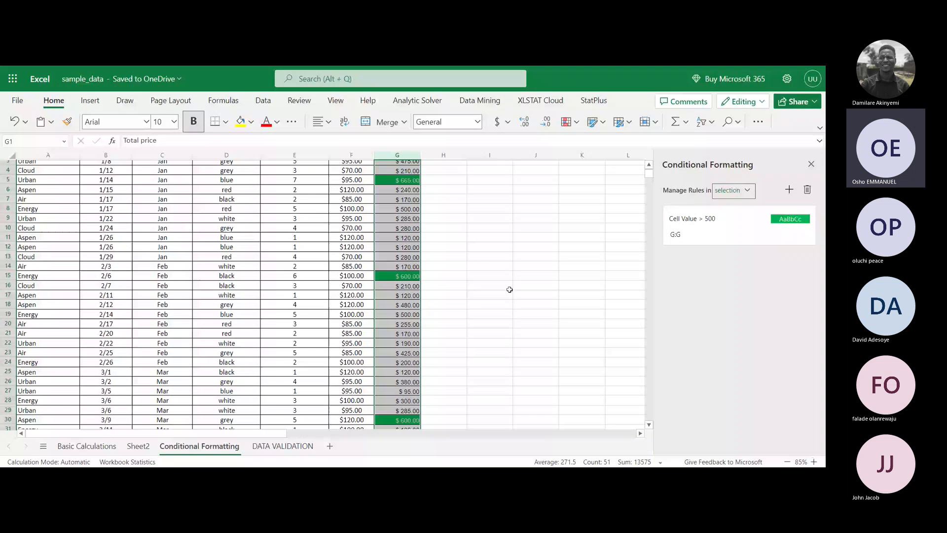
{"action": "scroll", "coordinate": [509, 290], "scroll_direction": "up", "scroll_amount": 1}
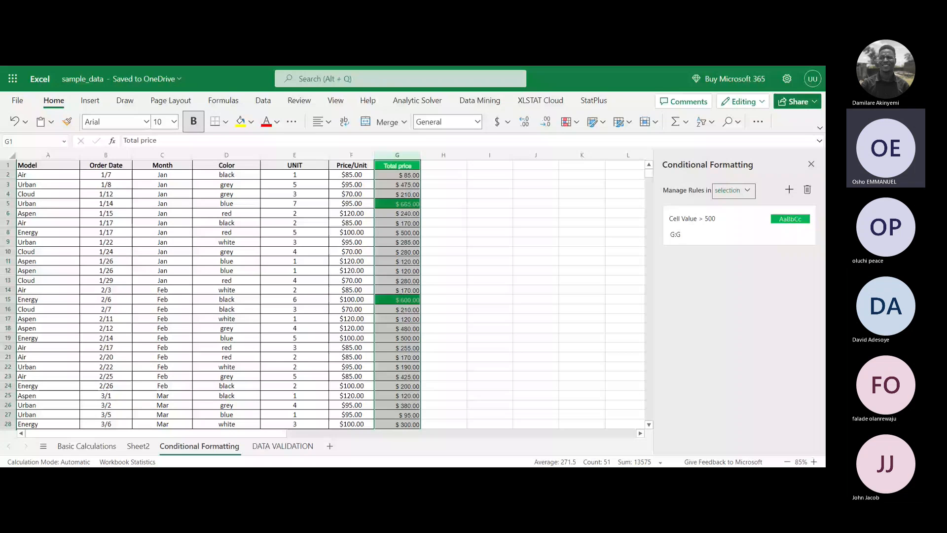
Step: Examine the highlighted cells across all rows of the Total price column
{"action": "scroll", "coordinate": [392, 308], "scroll_direction": "down", "scroll_amount": 6}
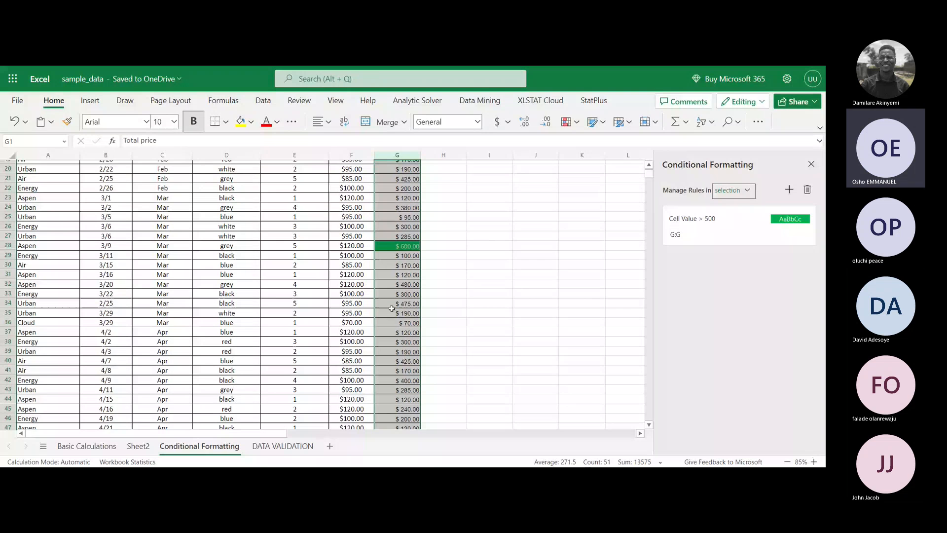
{"action": "scroll", "coordinate": [391, 308], "scroll_direction": "up", "scroll_amount": 3}
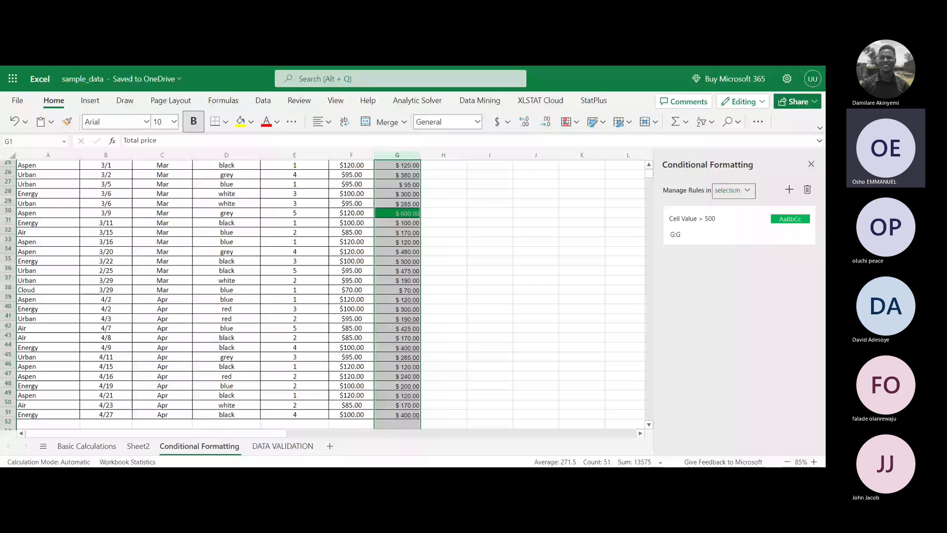
{"action": "scroll", "coordinate": [472, 278], "scroll_direction": "up", "scroll_amount": 4}
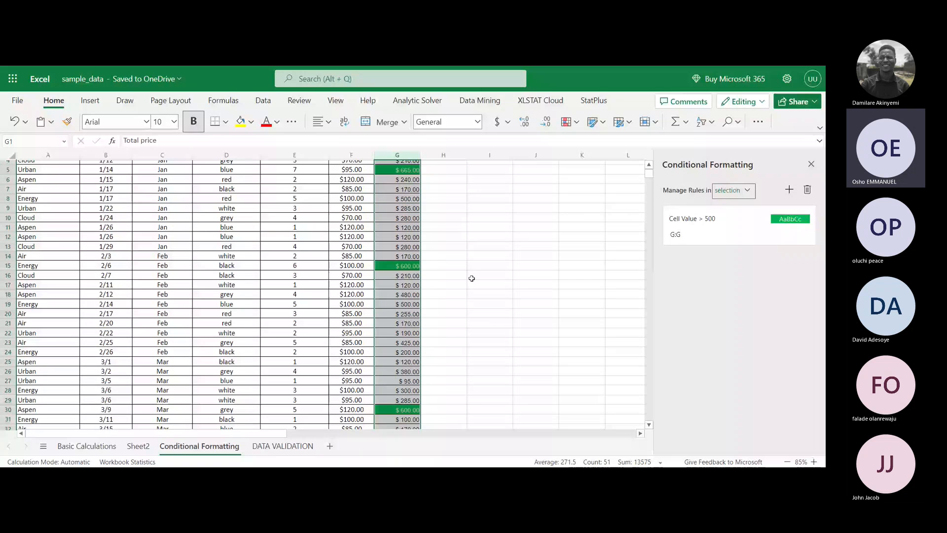
{"action": "scroll", "coordinate": [472, 278], "scroll_direction": "up", "scroll_amount": 2}
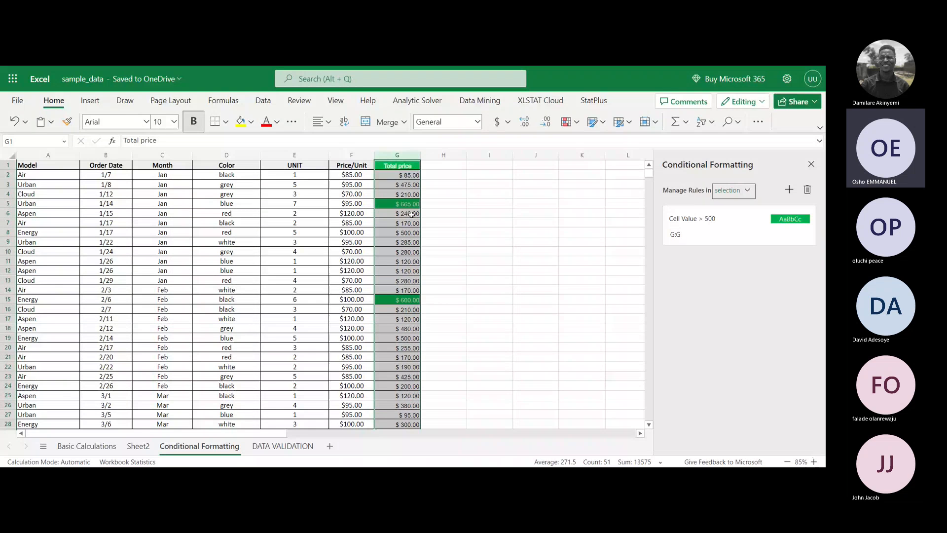
{"action": "scroll", "coordinate": [465, 395], "scroll_direction": "down", "scroll_amount": 3}
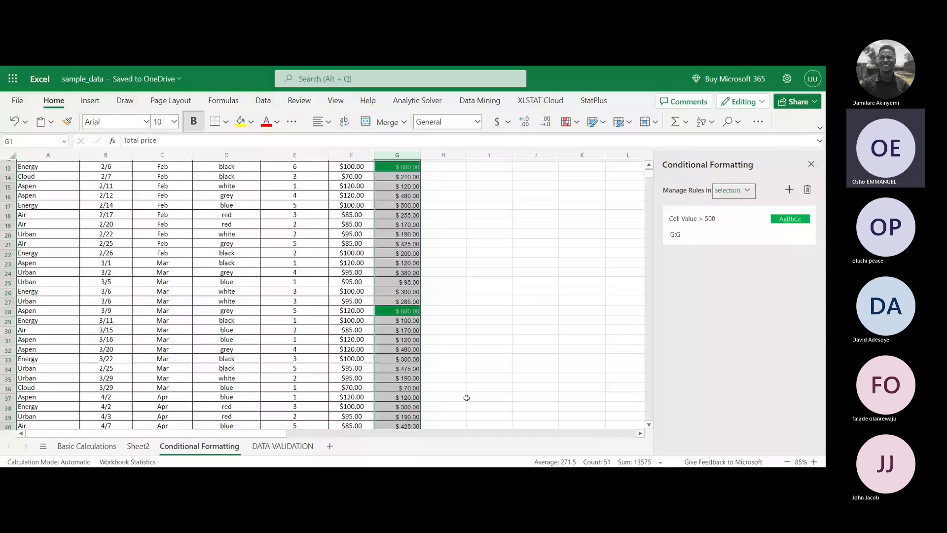
{"action": "scroll", "coordinate": [465, 395], "scroll_direction": "down", "scroll_amount": 2}
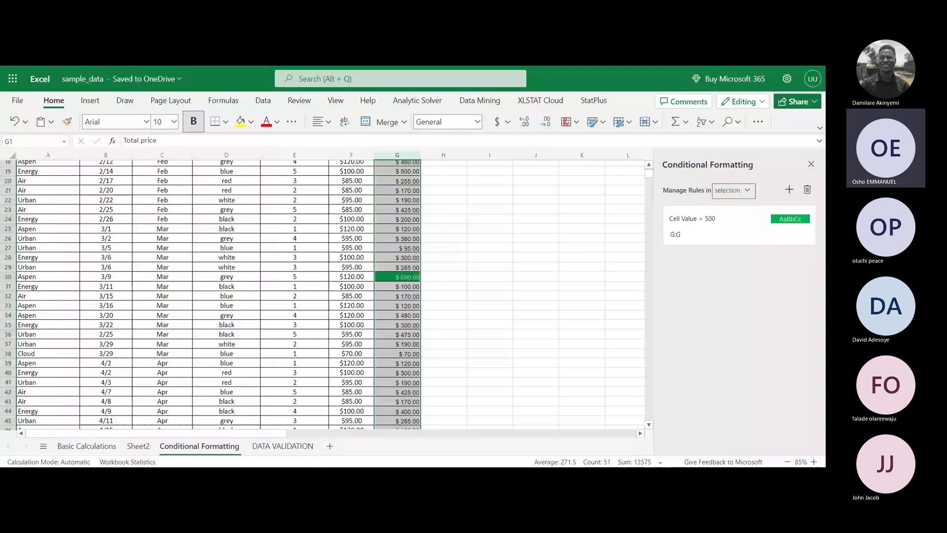
{"action": "scroll", "coordinate": [322, 295], "scroll_direction": "up", "scroll_amount": 5}
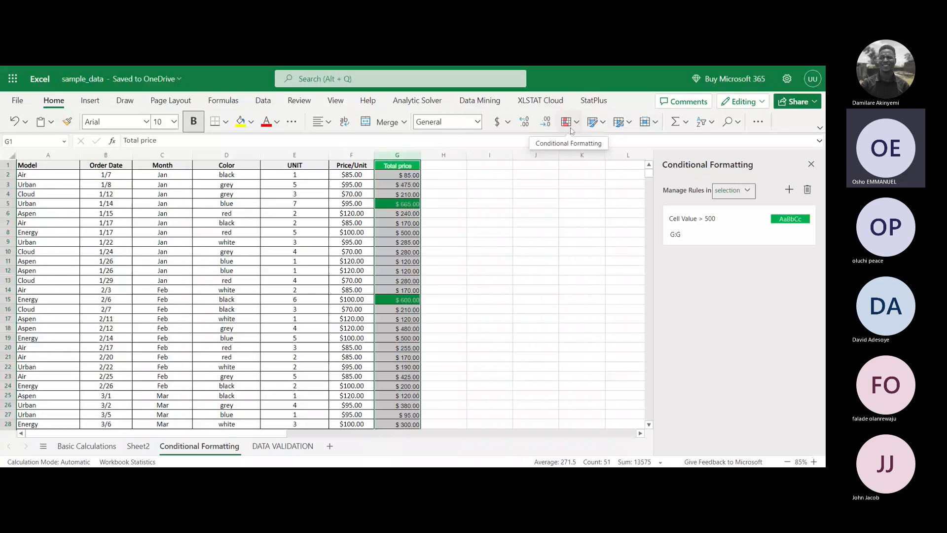
{"action": "left_click", "coordinate": [357, 156]}
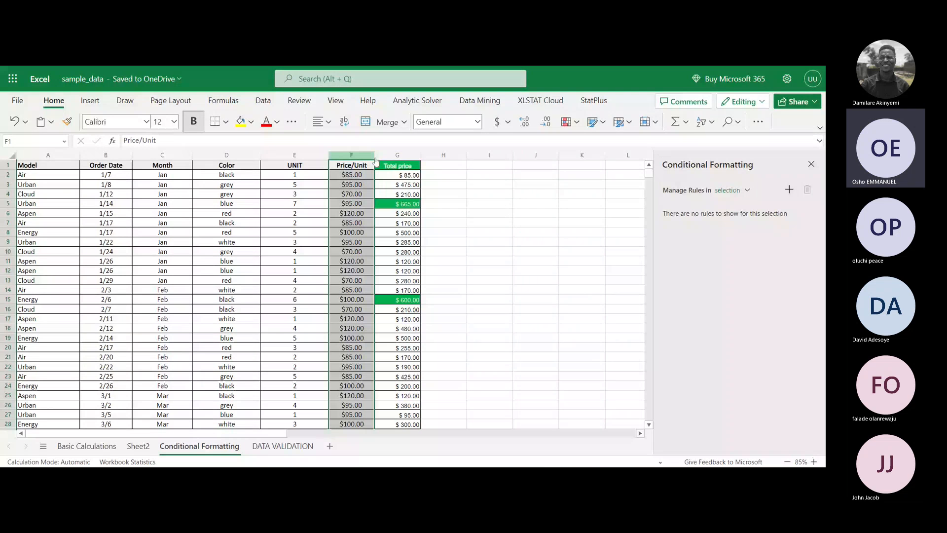
{"action": "left_click", "coordinate": [567, 121]}
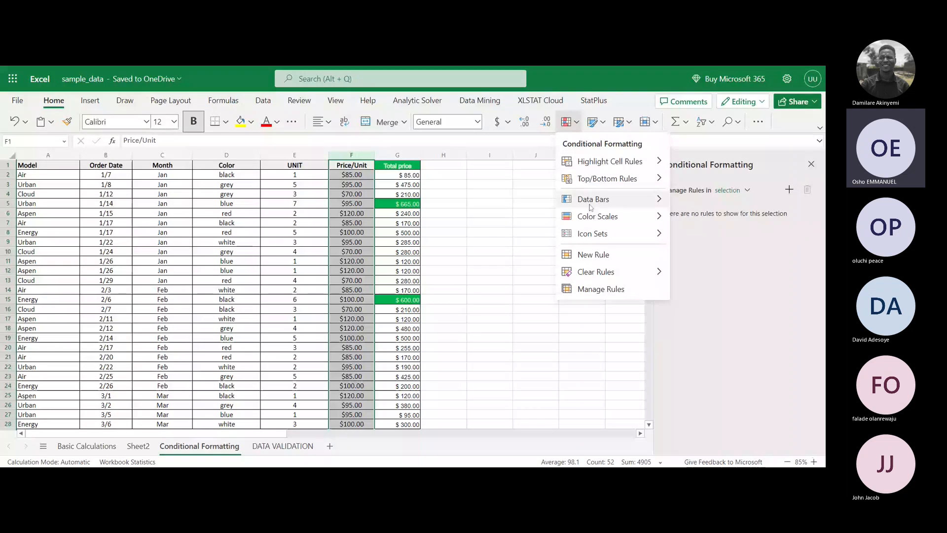
{"action": "mouse_move", "coordinate": [591, 218]}
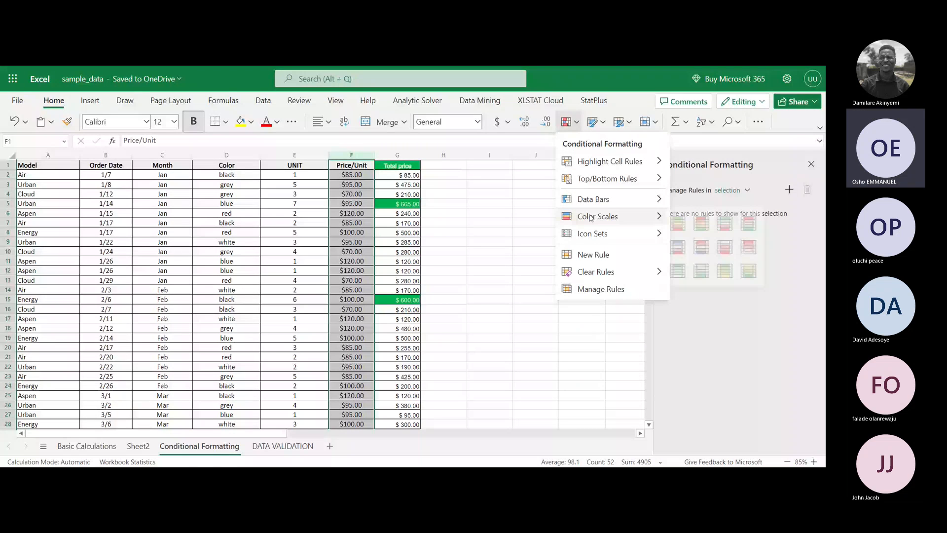
{"action": "left_click", "coordinate": [297, 153]}
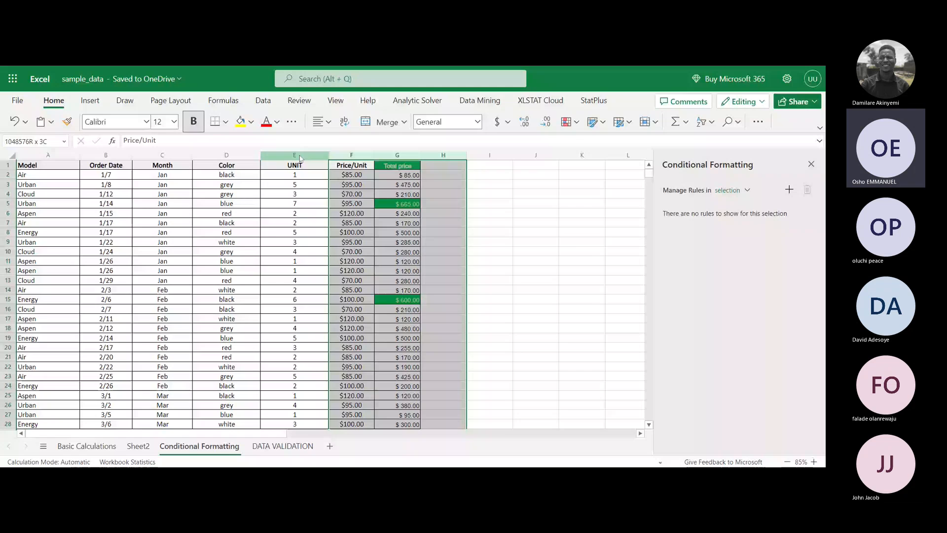
{"action": "left_click_drag", "start_coordinate": [296, 154], "coordinate": [397, 155]}
{"action": "left_click", "coordinate": [576, 122]}
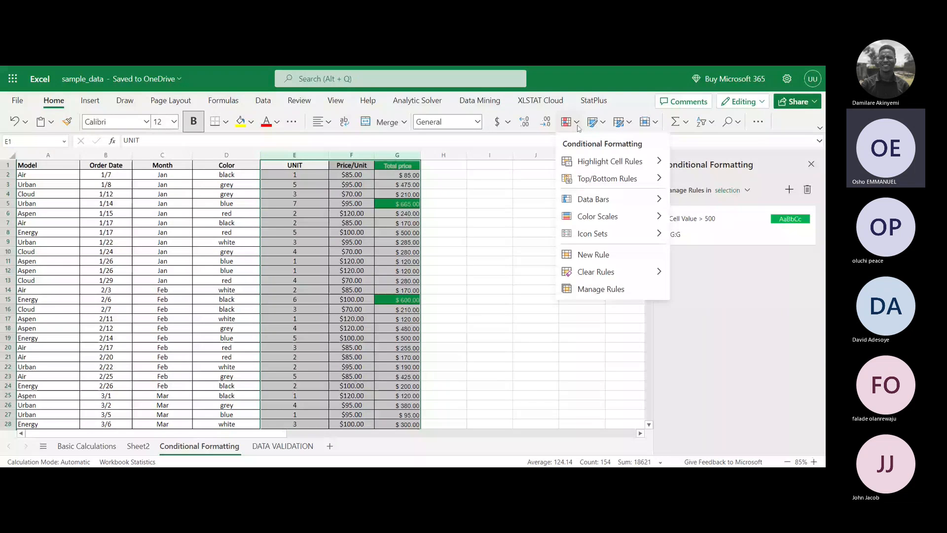
{"action": "mouse_move", "coordinate": [578, 167]}
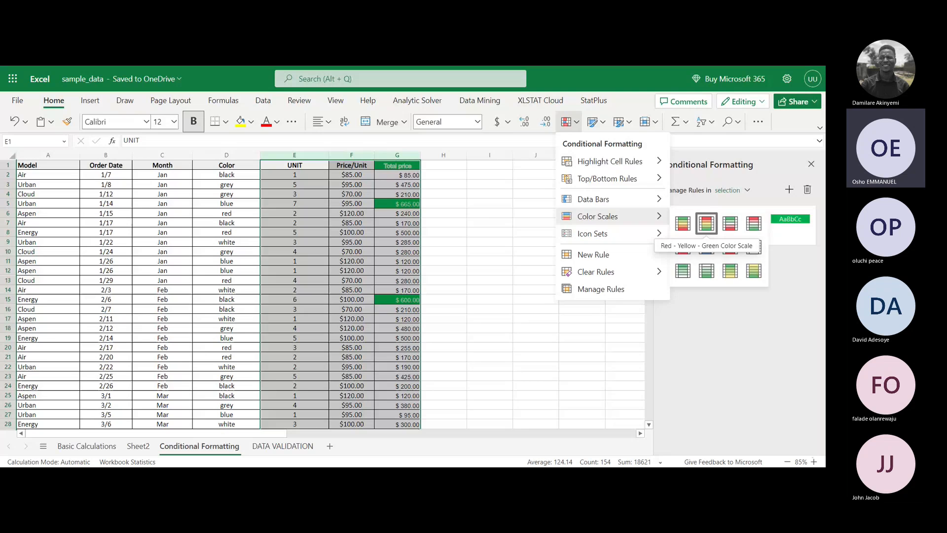
{"action": "left_click", "coordinate": [353, 159]}
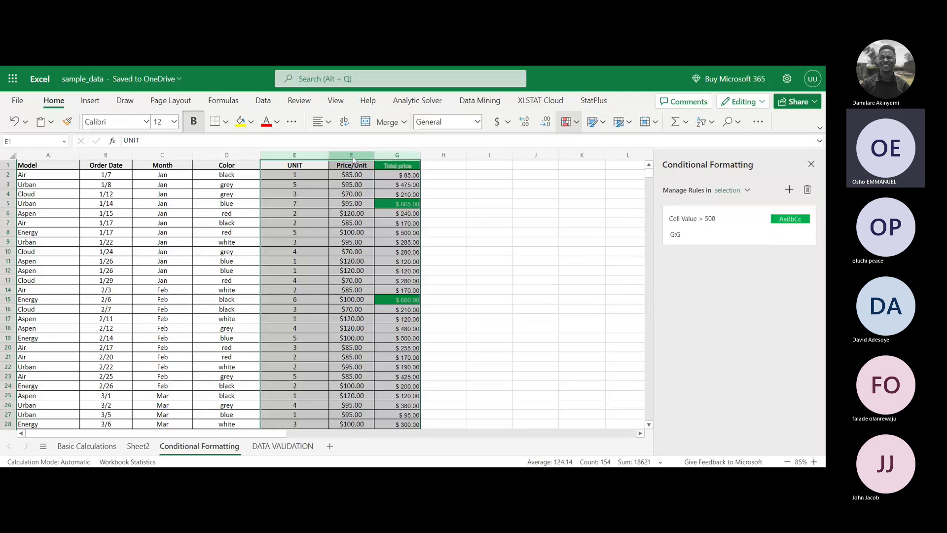
Step: Apply a three-color scale to the Price/Unit column F, grading from red for low values through yellow to green for high values
{"action": "left_click", "coordinate": [353, 159]}
{"action": "left_click", "coordinate": [567, 121]}
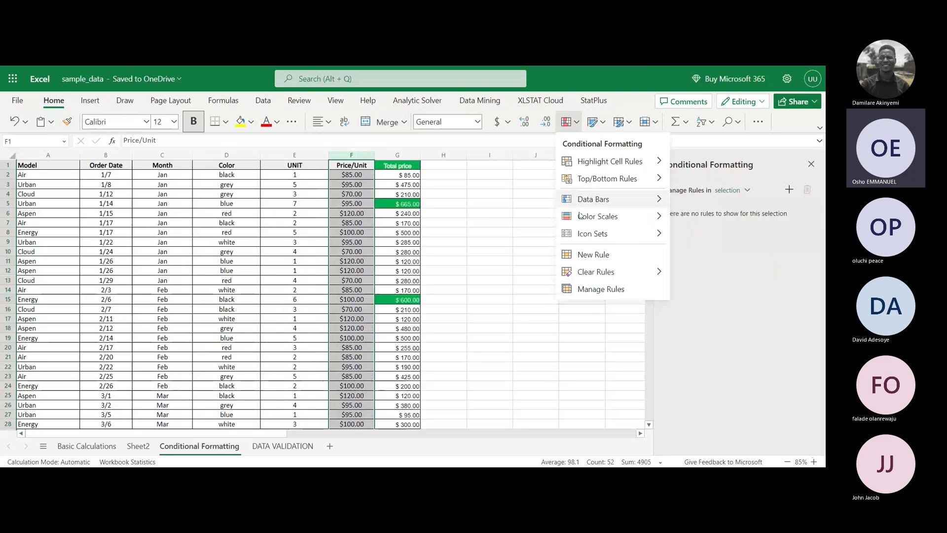
{"action": "left_click", "coordinate": [680, 225]}
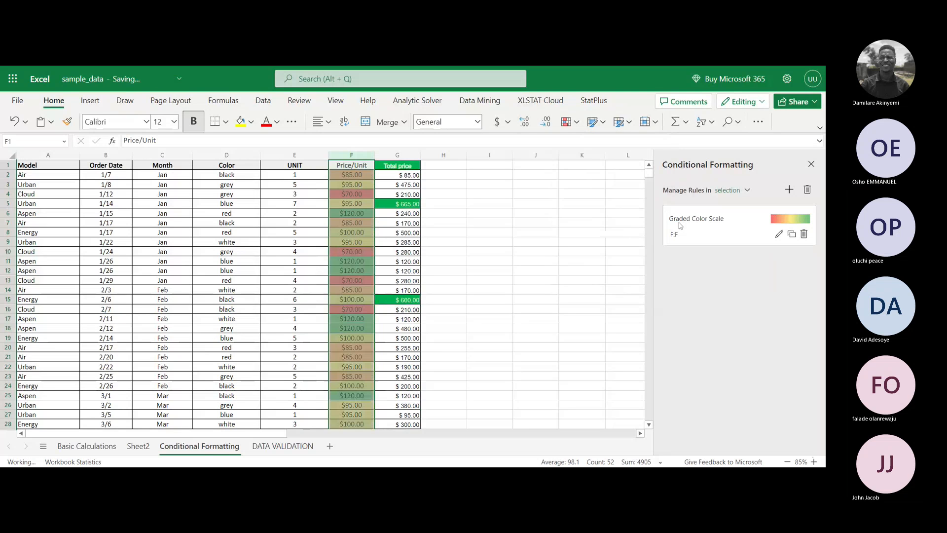
Step: Examine how the color scale shades the prices across all rows of the Price/Unit column
{"action": "scroll", "coordinate": [581, 244], "scroll_direction": "down", "scroll_amount": 7}
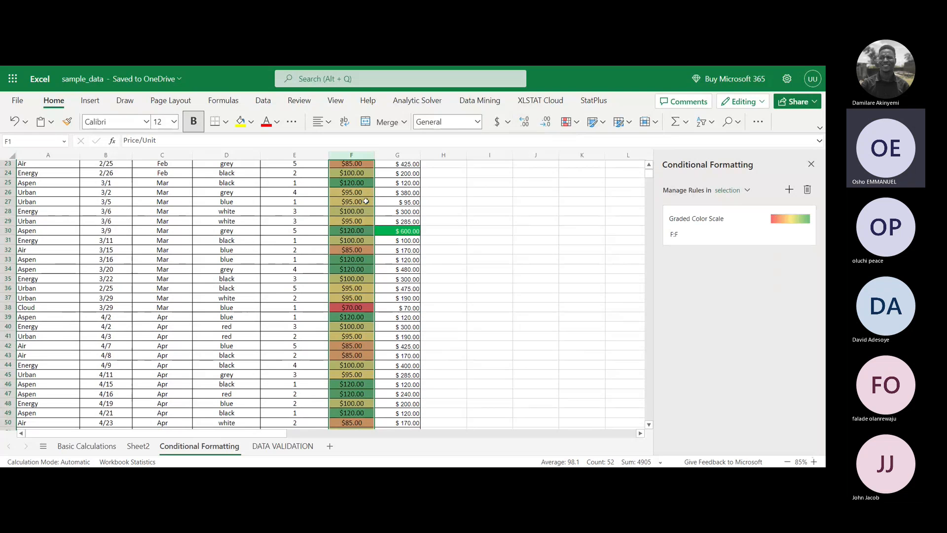
{"action": "scroll", "coordinate": [366, 201], "scroll_direction": "up", "scroll_amount": 7}
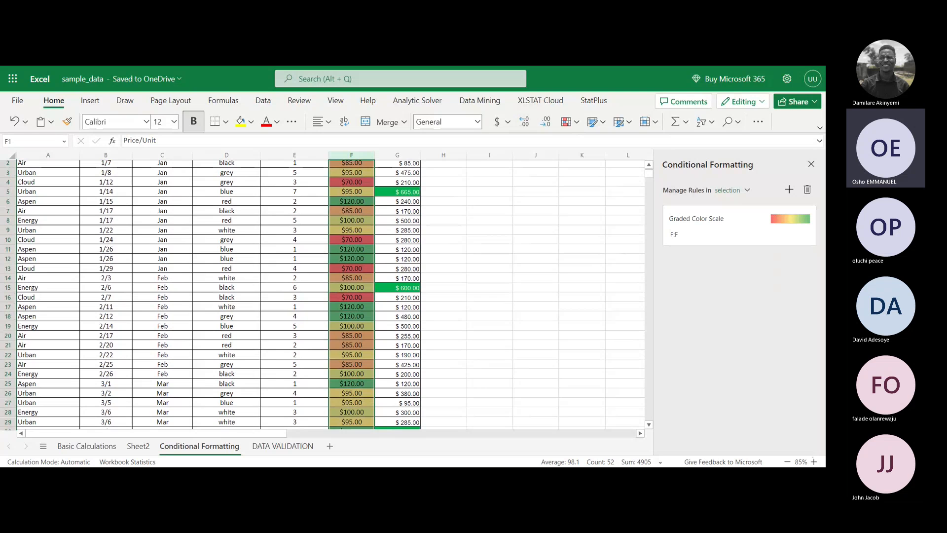
{"action": "scroll", "coordinate": [330, 294], "scroll_direction": "down", "scroll_amount": 1}
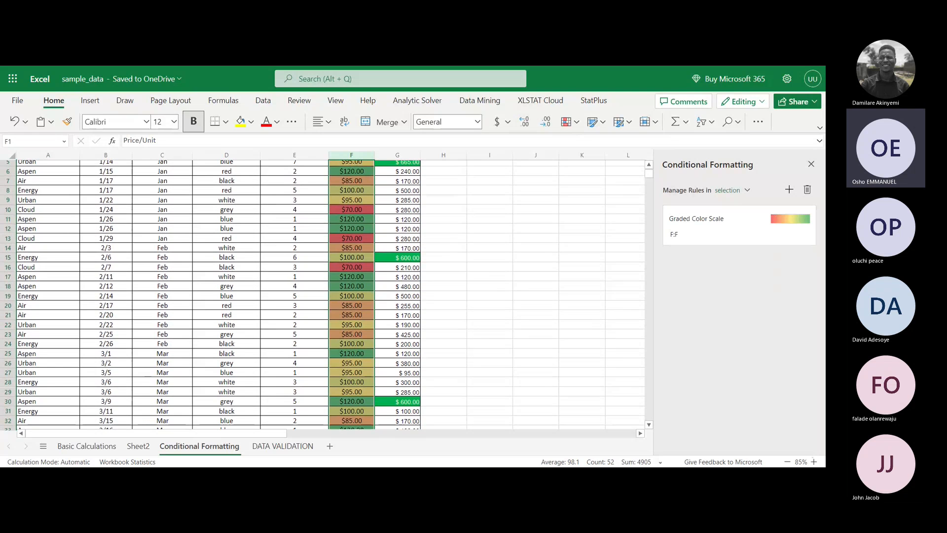
{"action": "scroll", "coordinate": [355, 243], "scroll_direction": "down", "scroll_amount": 7}
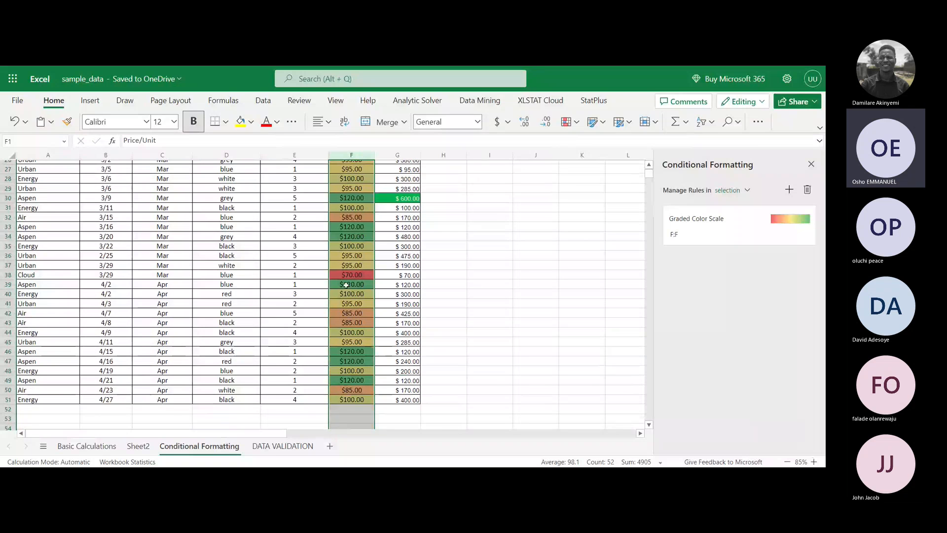
{"action": "scroll", "coordinate": [339, 364], "scroll_direction": "down", "scroll_amount": 1}
{"action": "scroll", "coordinate": [339, 364], "scroll_direction": "down", "scroll_amount": 4}
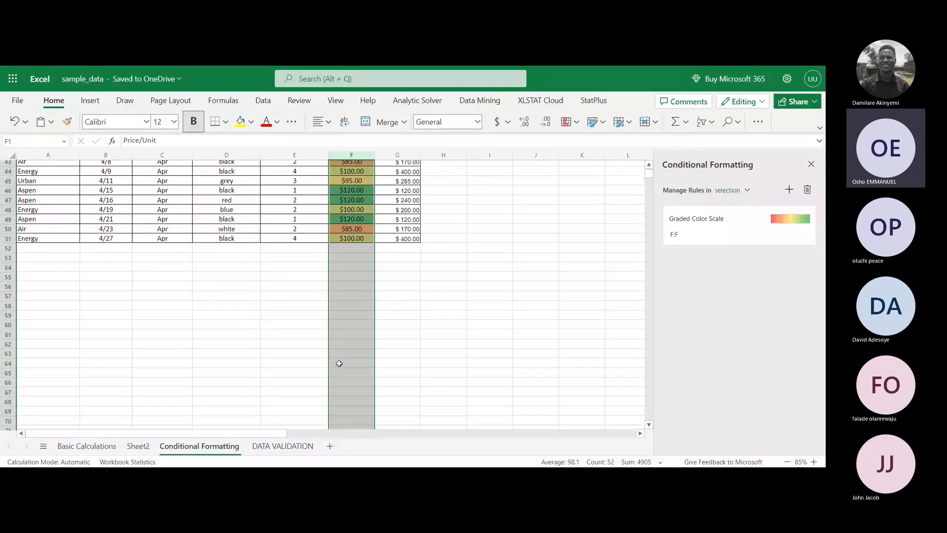
{"action": "scroll", "coordinate": [330, 295], "scroll_direction": "up", "scroll_amount": 8}
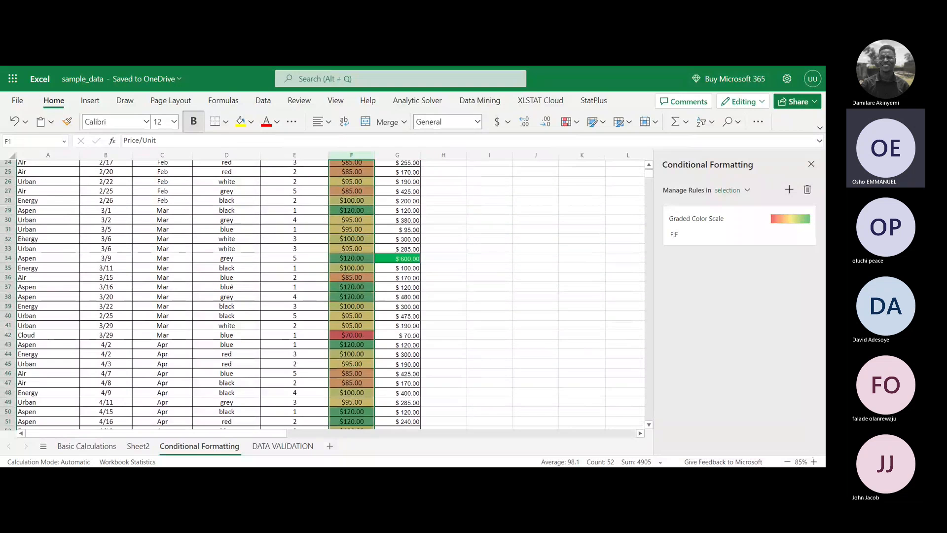
{"action": "scroll", "coordinate": [350, 265], "scroll_direction": "up", "scroll_amount": 4}
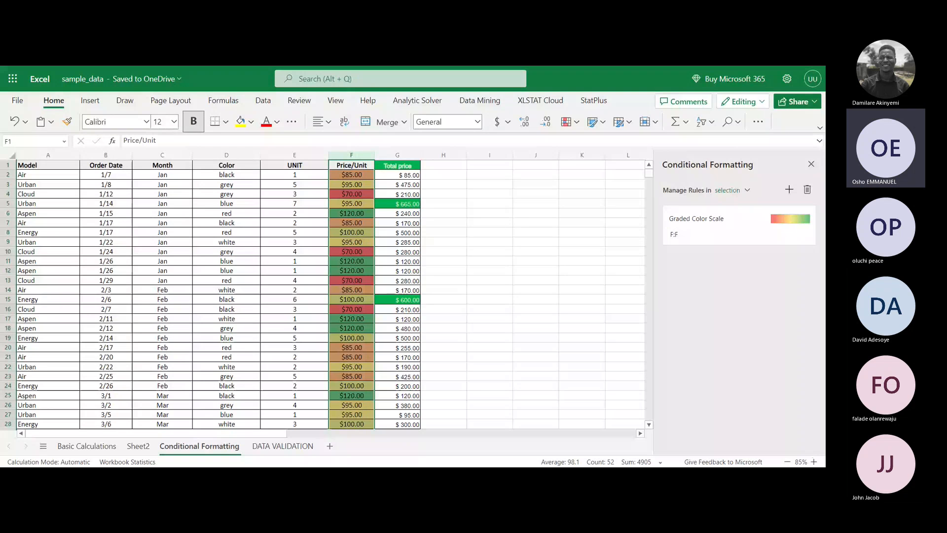
Step: Delete the graded color scale rule from the Price/Unit column F
{"action": "left_click", "coordinate": [390, 161]}
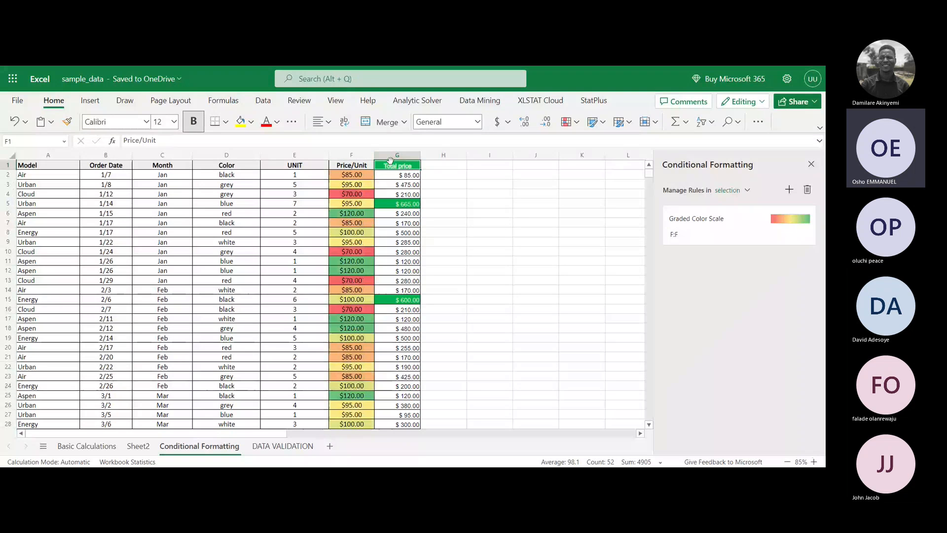
{"action": "left_click", "coordinate": [350, 164]}
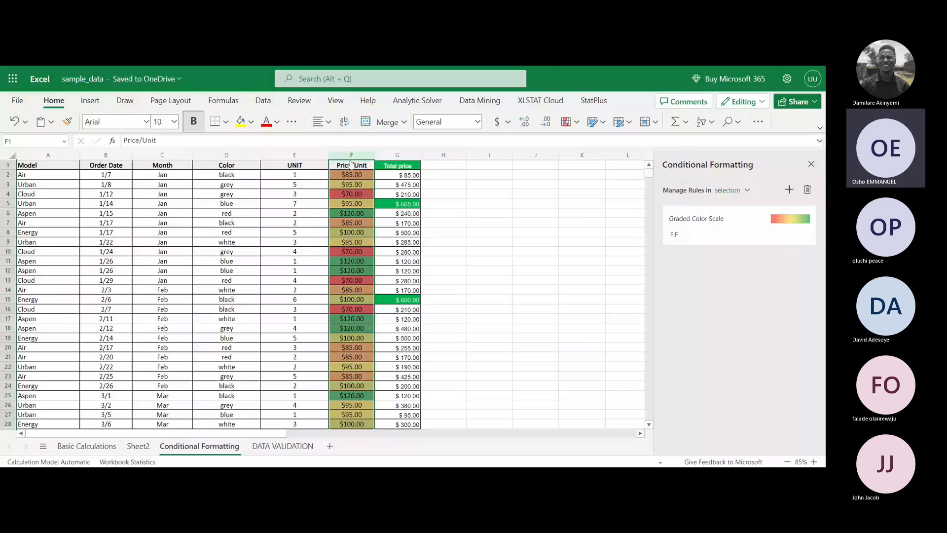
{"action": "left_click", "coordinate": [807, 189]}
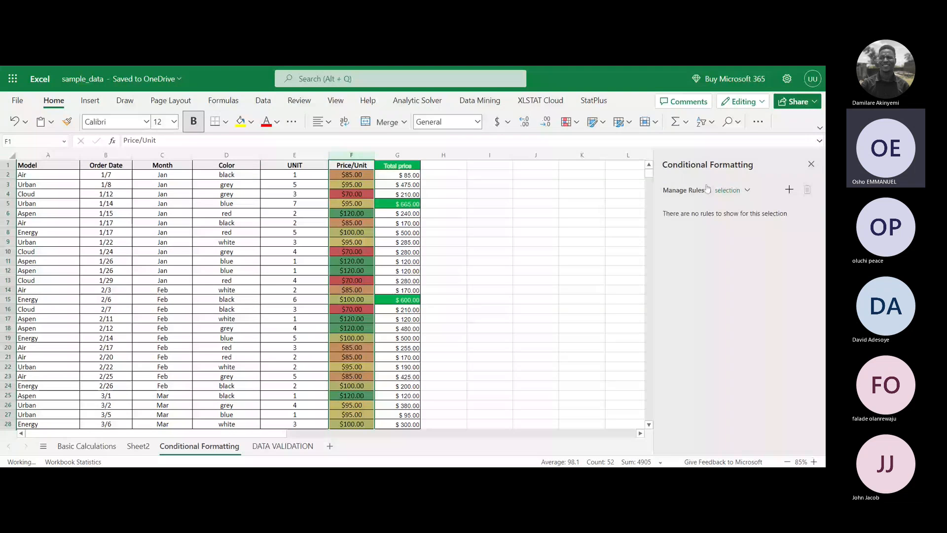
Step: Set up a new Top/Bottom conditional formatting rule on the Price/Unit column F for above-average values
{"action": "left_click", "coordinate": [577, 123]}
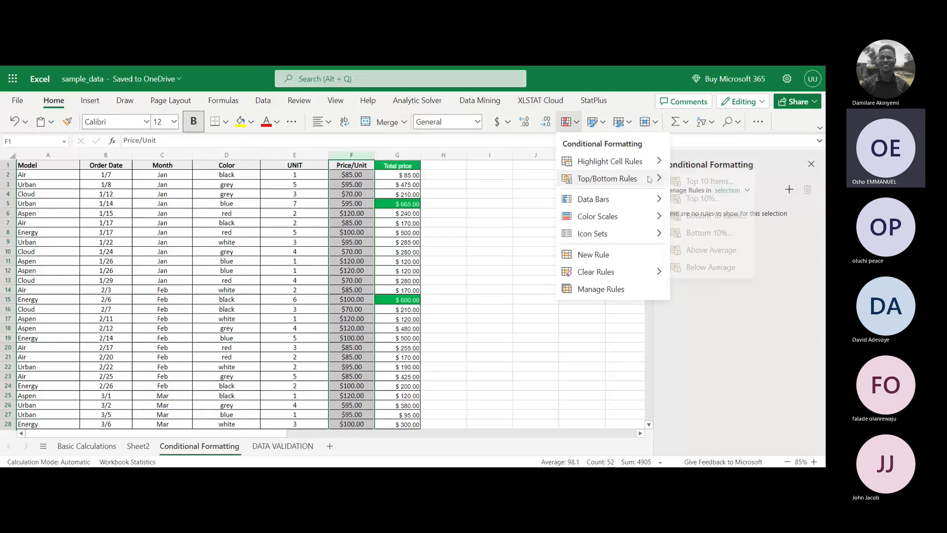
{"action": "left_click", "coordinate": [630, 257]}
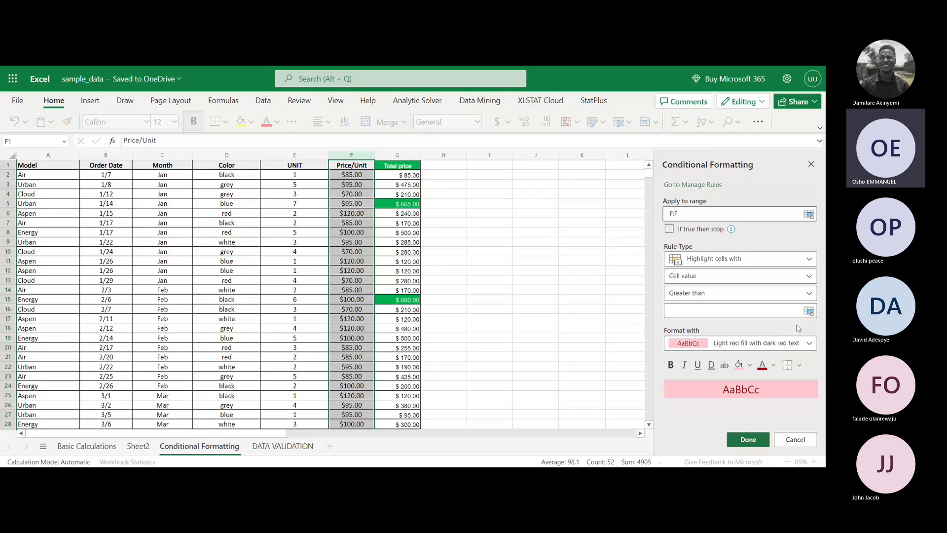
{"action": "left_click", "coordinate": [749, 258]}
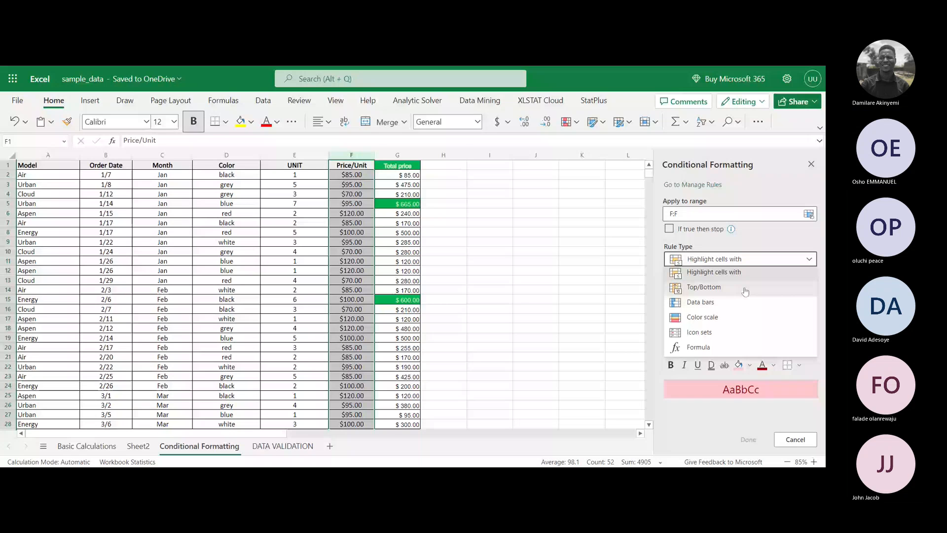
{"action": "left_click", "coordinate": [745, 289]}
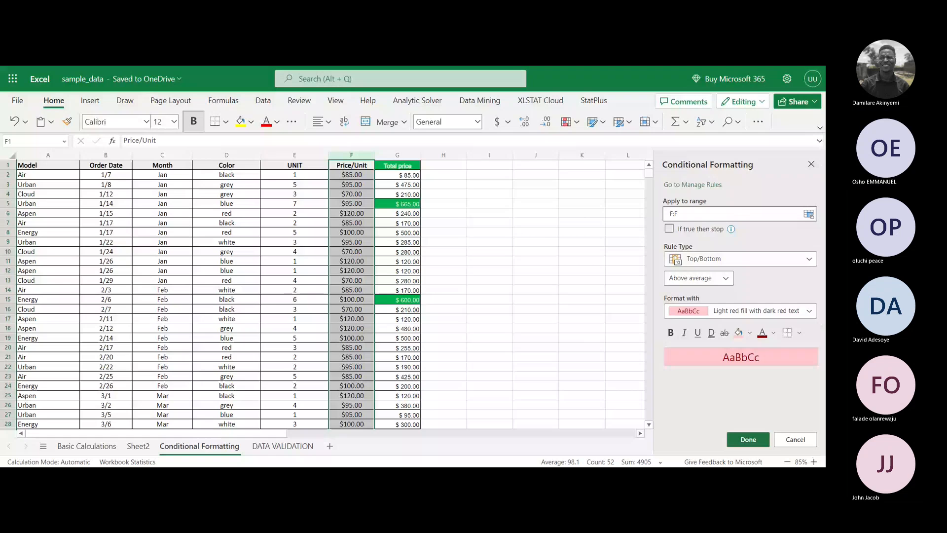
Step: Format the above-average rule with a standard green fill and a white font, and apply it
{"action": "left_click", "coordinate": [749, 333]}
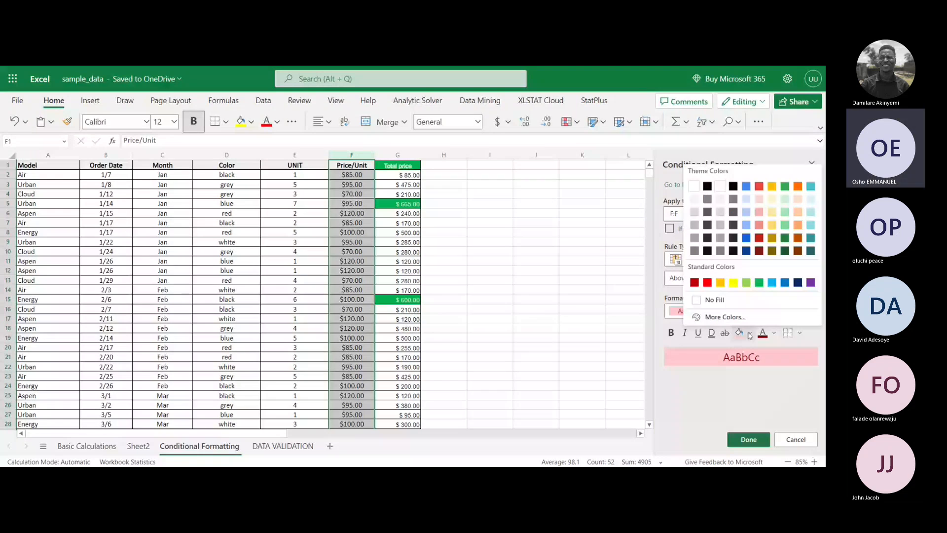
{"action": "left_click", "coordinate": [758, 282]}
{"action": "left_click", "coordinate": [768, 333]}
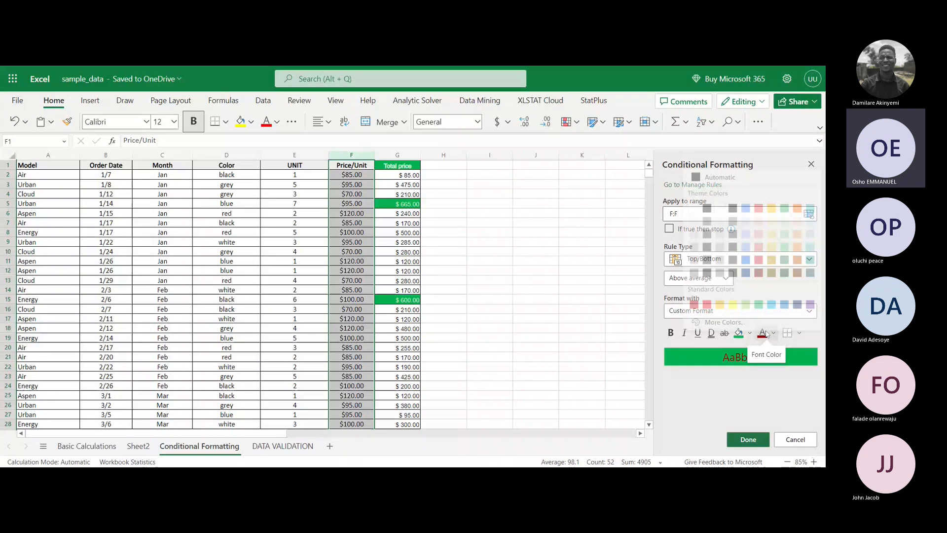
{"action": "left_click", "coordinate": [730, 173]}
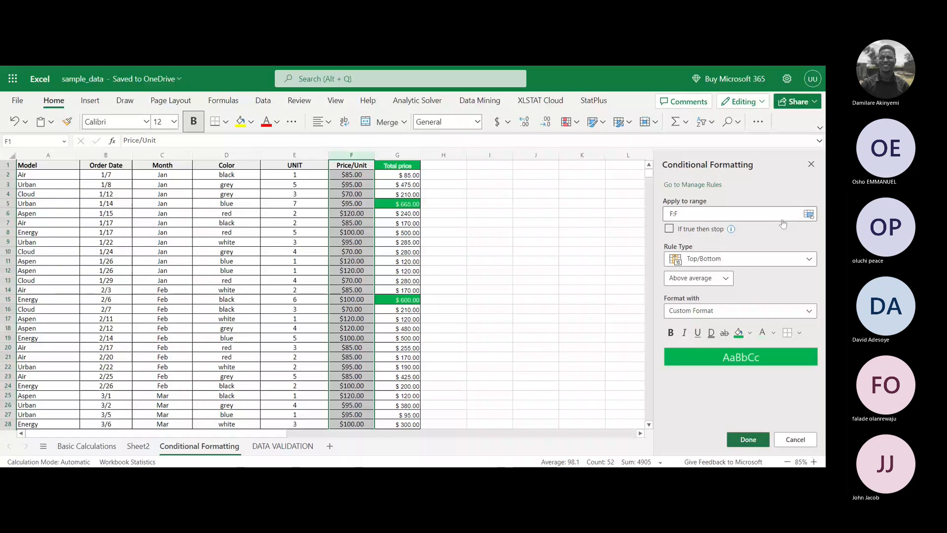
{"action": "left_click", "coordinate": [749, 439]}
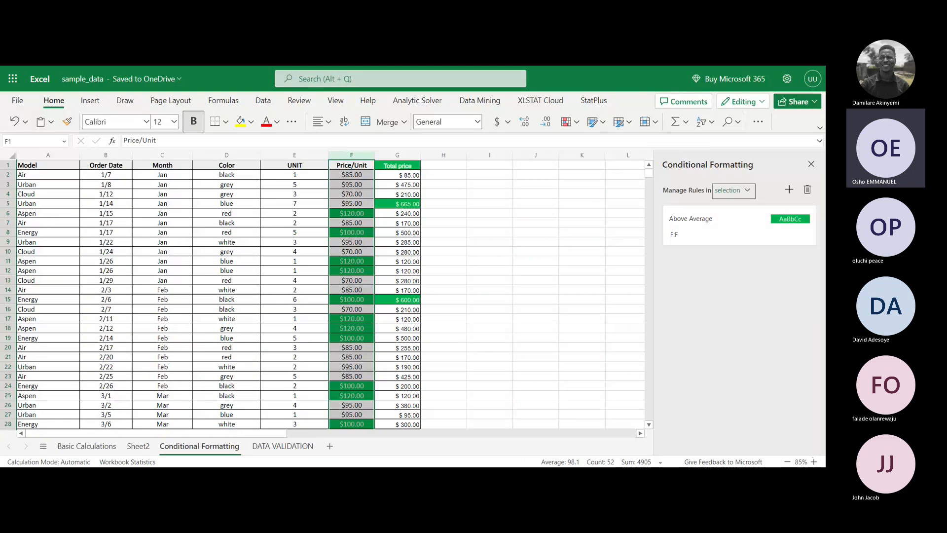
Step: Set up an additional Top/Bottom conditional formatting rule on the Price/Unit column F for below-average values
{"action": "left_click", "coordinate": [789, 190]}
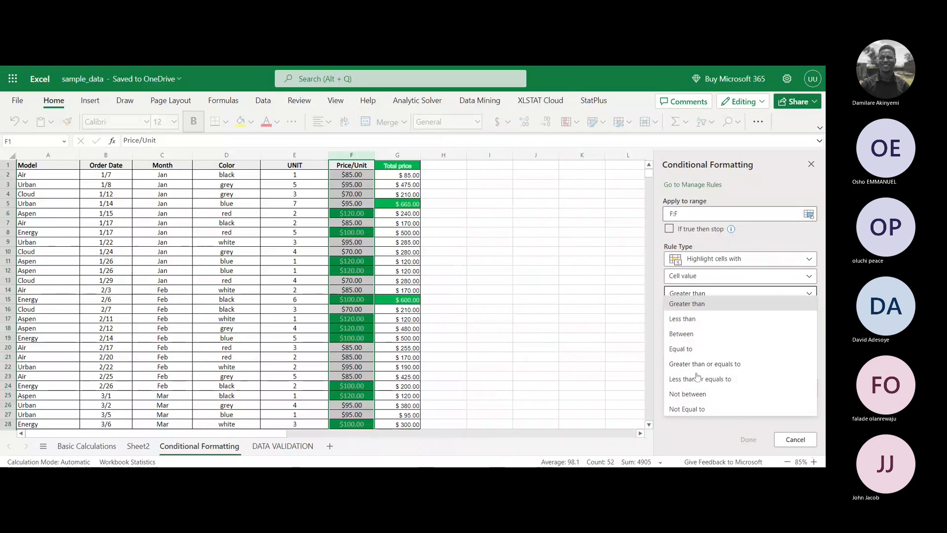
{"action": "left_click", "coordinate": [717, 260]}
{"action": "left_click", "coordinate": [698, 295]}
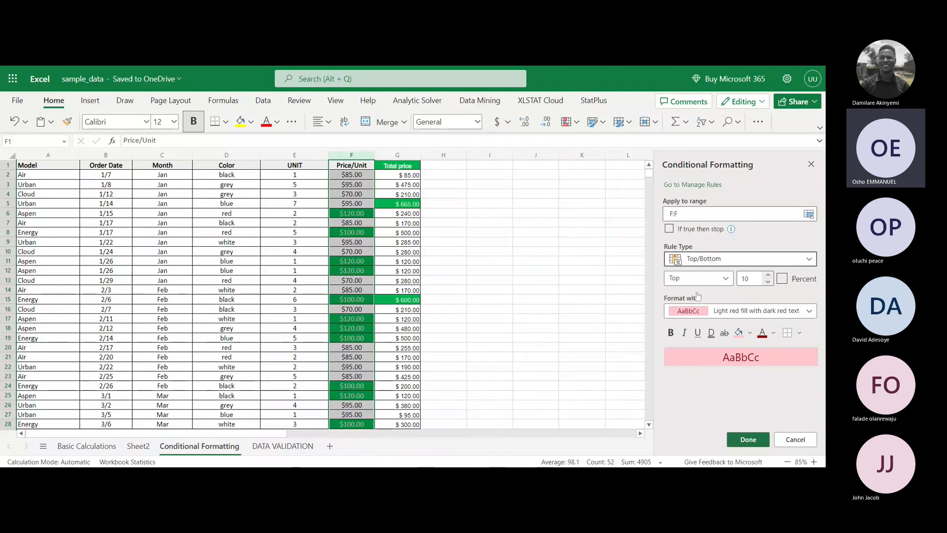
{"action": "left_click", "coordinate": [718, 279]}
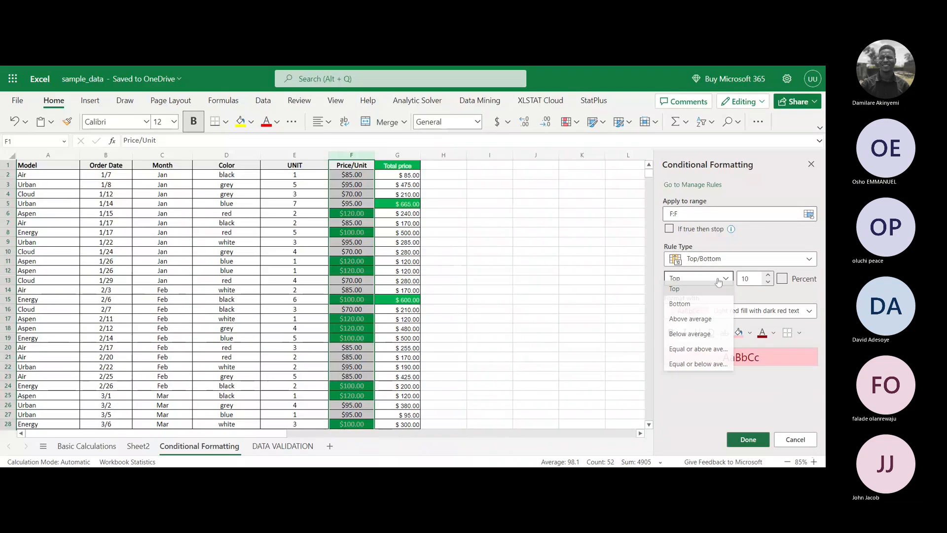
{"action": "left_click", "coordinate": [710, 334]}
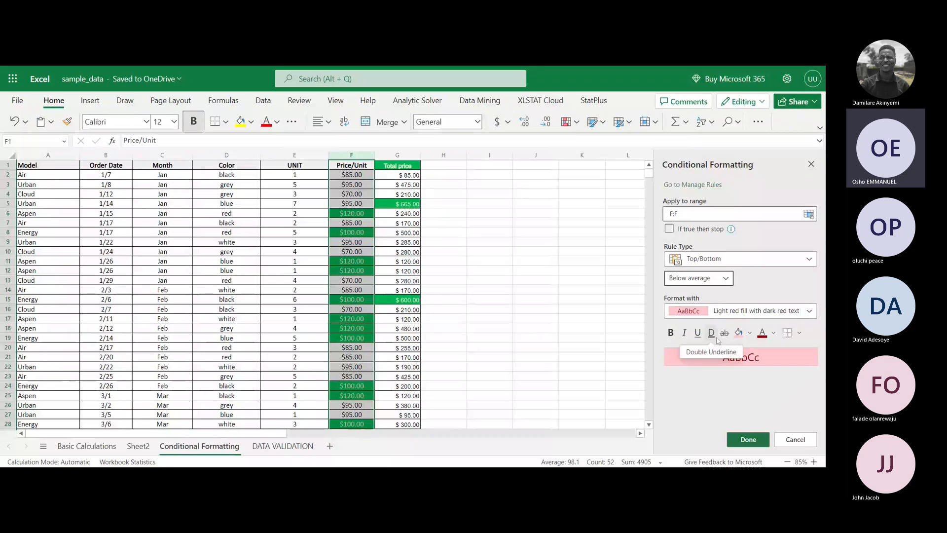
Step: Format the below-average rule with a standard red fill and a light red font, and apply it
{"action": "left_click", "coordinate": [769, 333]}
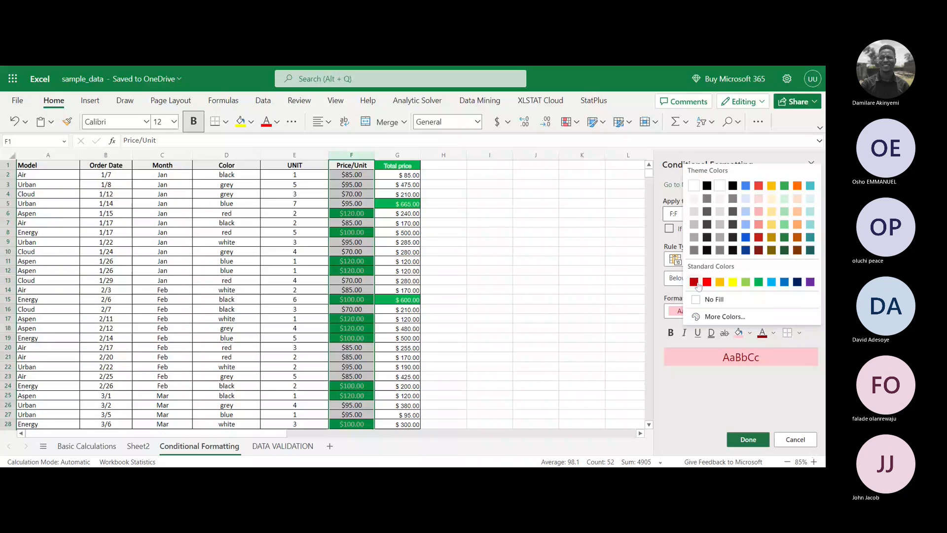
{"action": "left_click", "coordinate": [694, 282]}
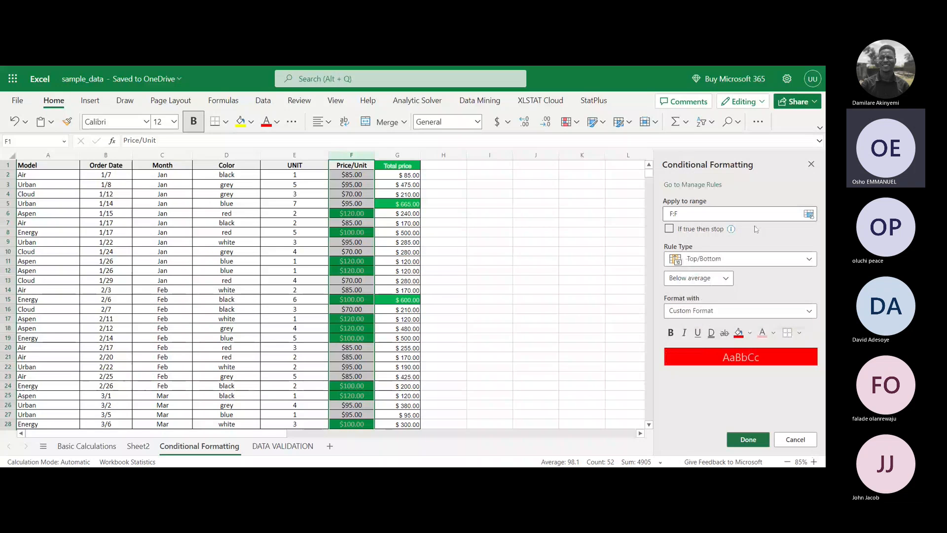
{"action": "left_click", "coordinate": [762, 332]}
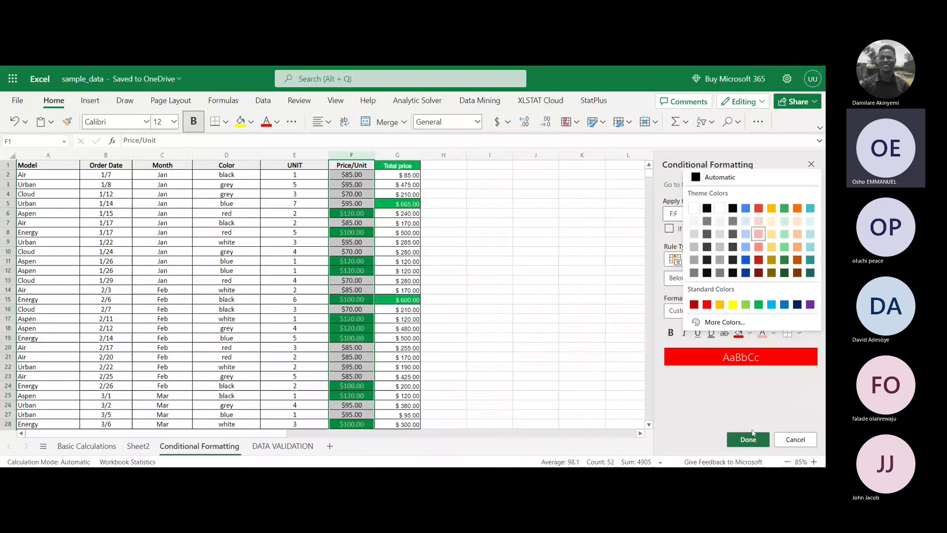
{"action": "left_click", "coordinate": [748, 439]}
Step: Examine how the above-average and below-average rules color the prices across all rows of the Price/Unit column
{"action": "scroll", "coordinate": [394, 342], "scroll_direction": "down", "scroll_amount": 14}
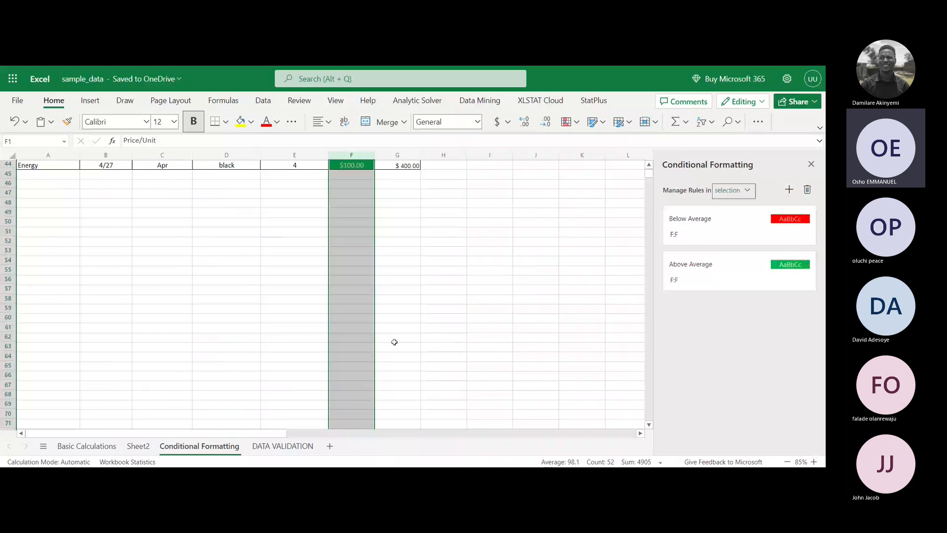
{"action": "scroll", "coordinate": [394, 342], "scroll_direction": "up", "scroll_amount": 13}
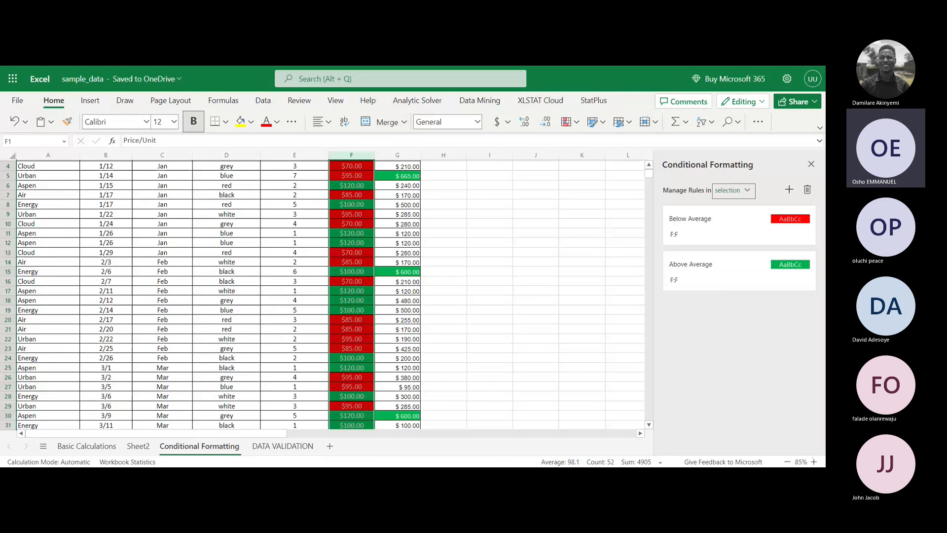
{"action": "scroll", "coordinate": [331, 296], "scroll_direction": "up", "scroll_amount": 1}
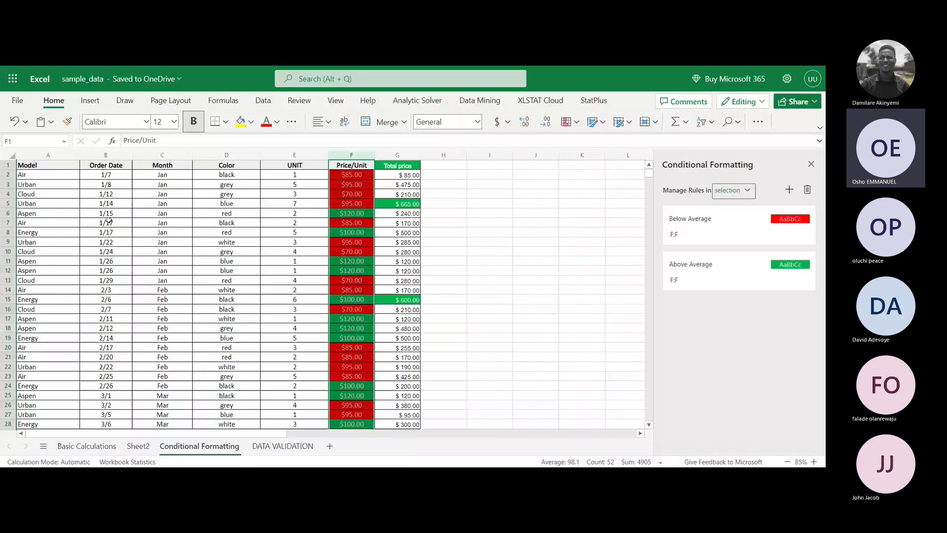
{"action": "scroll", "coordinate": [220, 228], "scroll_direction": "down", "scroll_amount": 3}
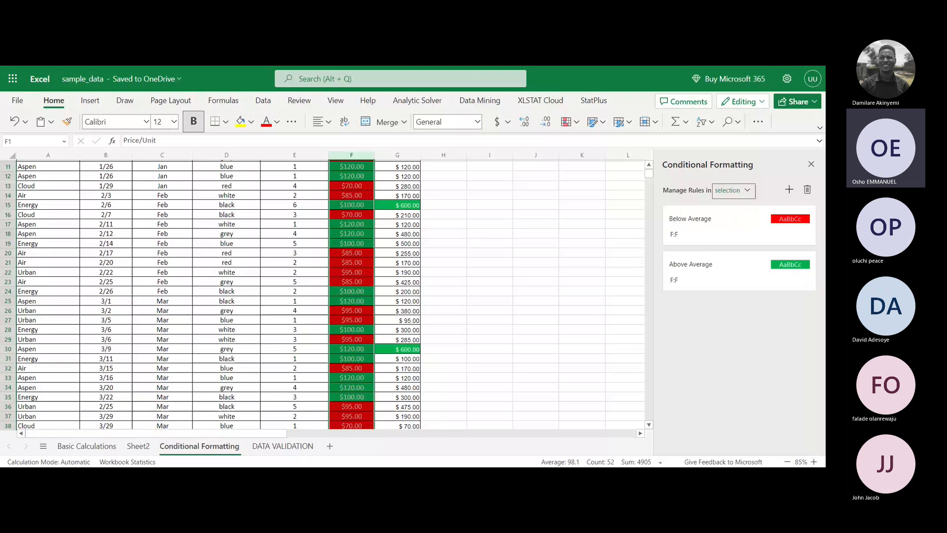
{"action": "scroll", "coordinate": [489, 218], "scroll_direction": "up", "scroll_amount": 3}
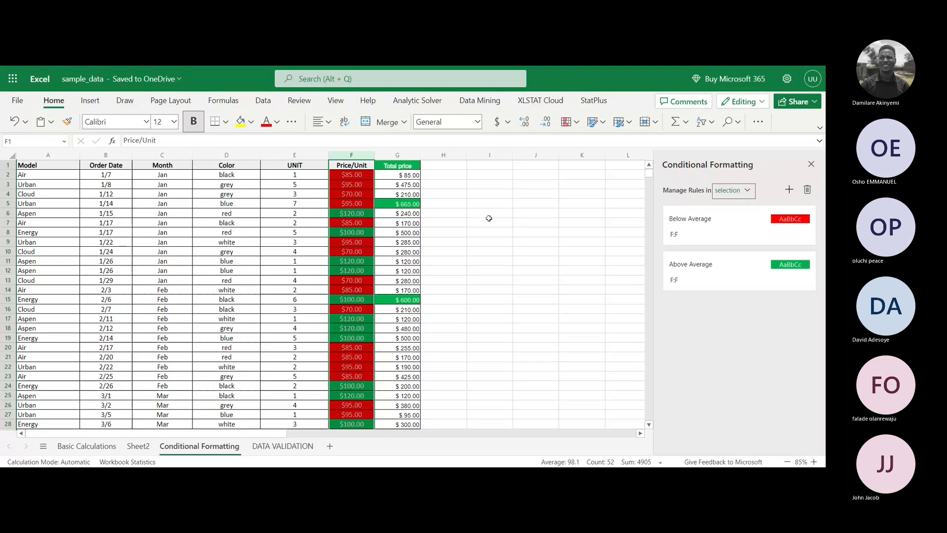
Step: Start a Top 10 Items conditional formatting rule on the Total price column G
{"action": "left_click", "coordinate": [399, 161]}
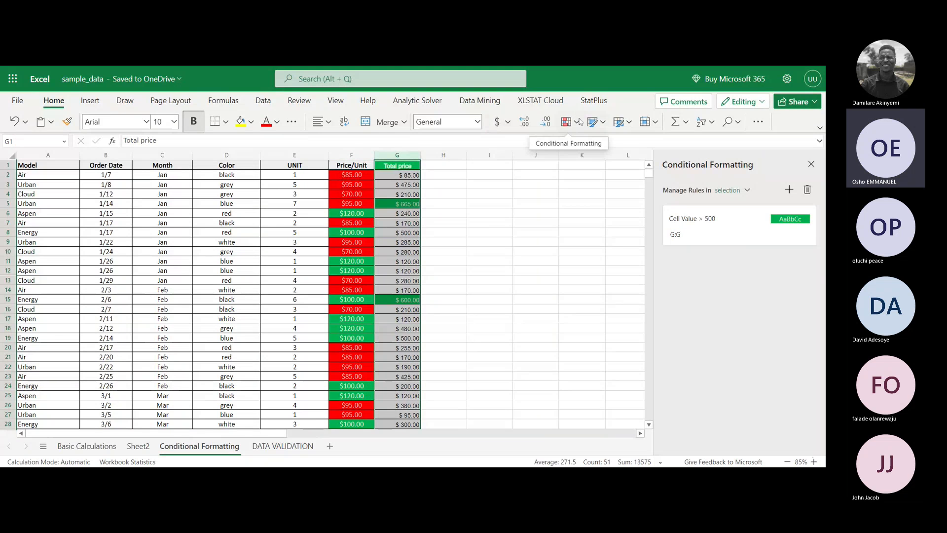
{"action": "left_click", "coordinate": [580, 122]}
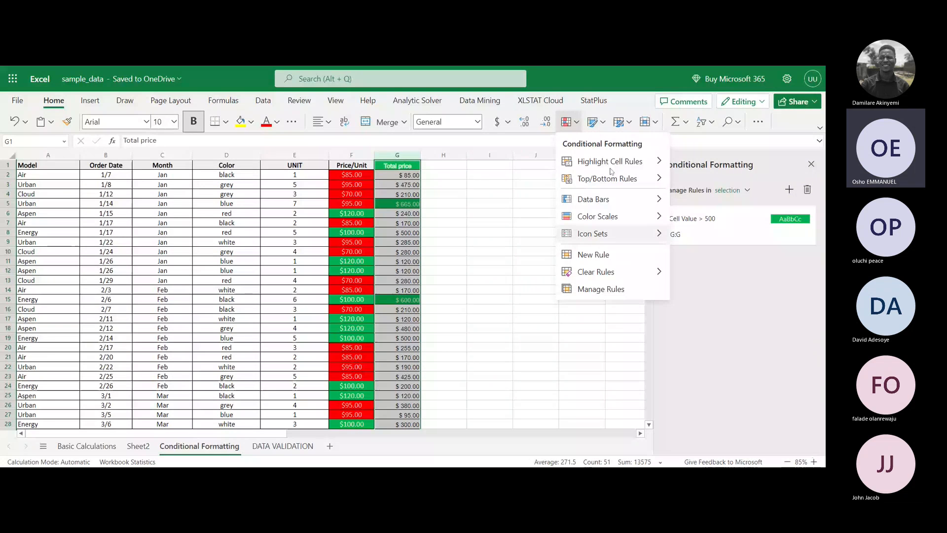
{"action": "mouse_move", "coordinate": [607, 180]}
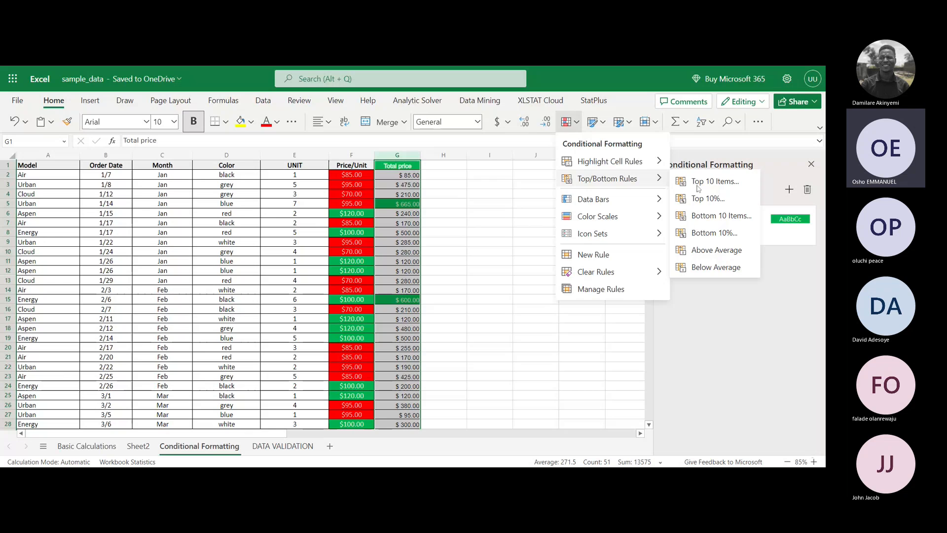
{"action": "left_click", "coordinate": [716, 181]}
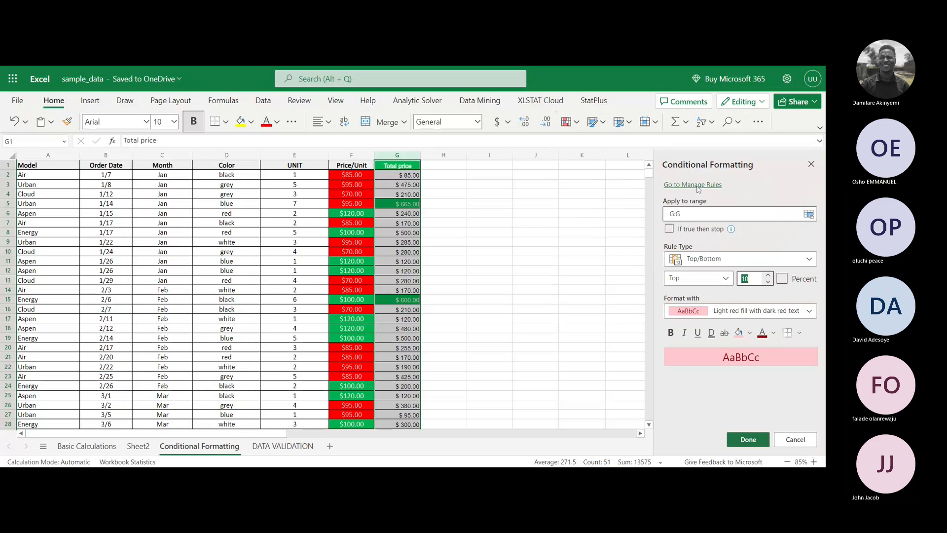
Step: Format the top 10 rule with a light green fill and a pale font, and apply it
{"action": "left_click", "coordinate": [750, 333]}
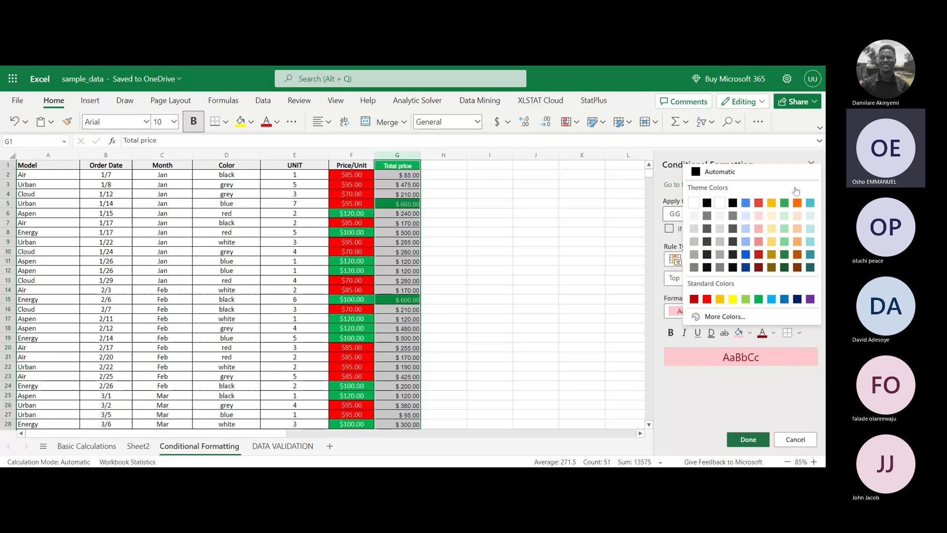
{"action": "left_click", "coordinate": [723, 363]}
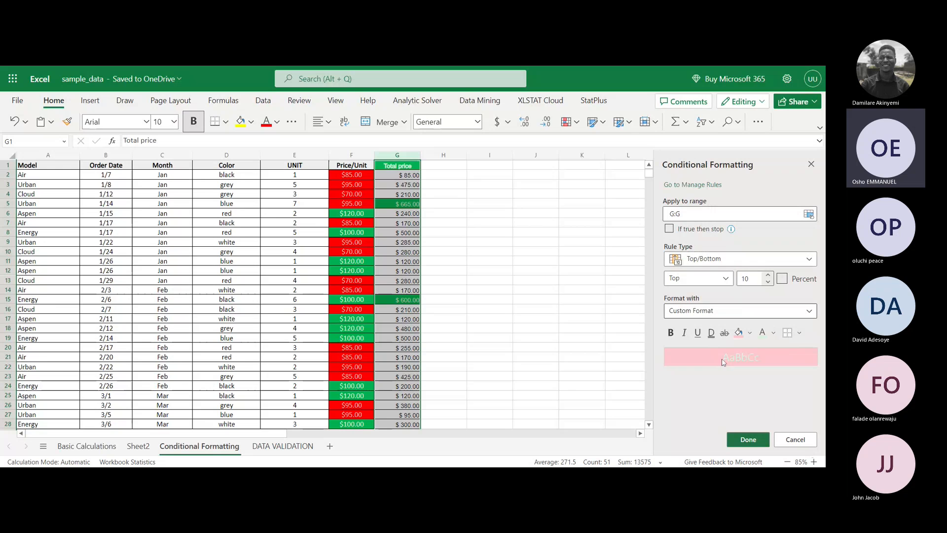
{"action": "left_click", "coordinate": [749, 333]}
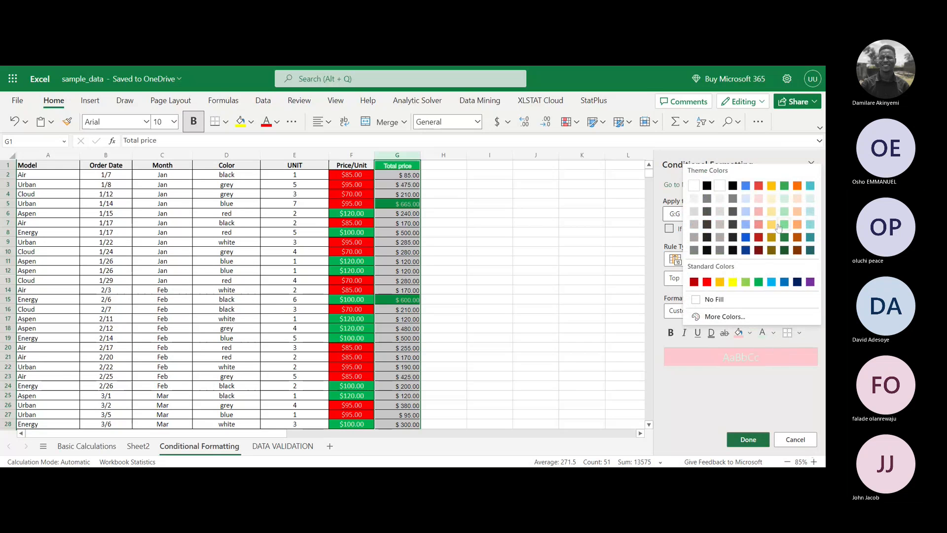
{"action": "left_click", "coordinate": [784, 230]}
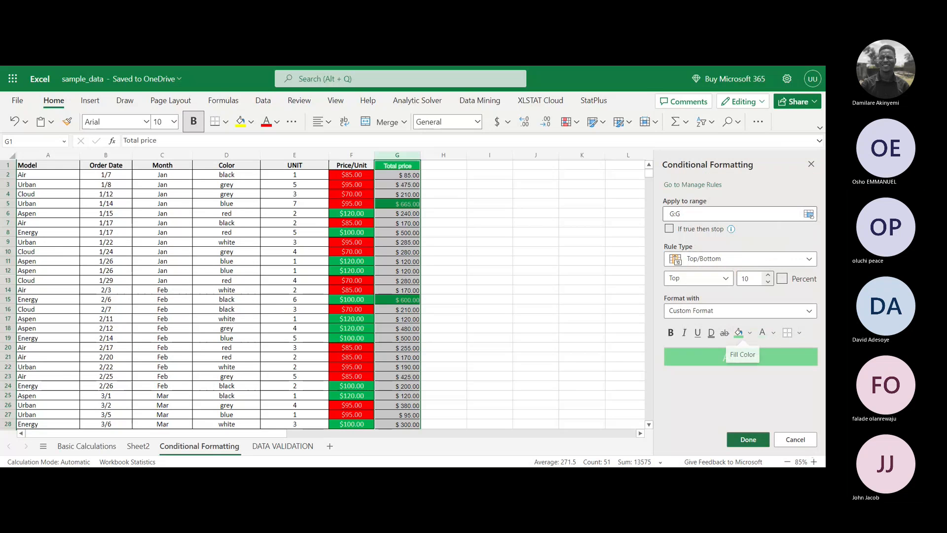
{"action": "left_click", "coordinate": [759, 441]}
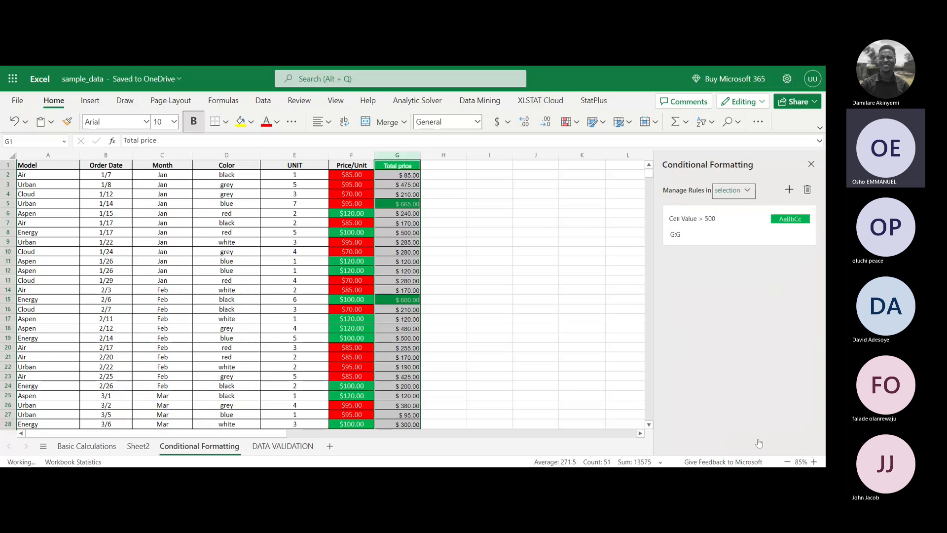
Step: Examine which total prices the top 10 rule highlights across all rows of column G
{"action": "scroll", "coordinate": [554, 342], "scroll_direction": "down", "scroll_amount": 10}
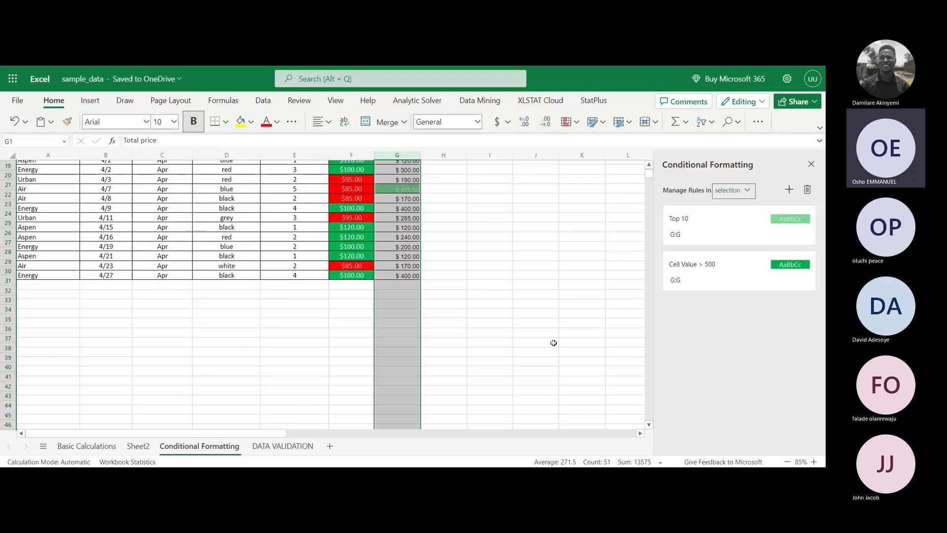
{"action": "scroll", "coordinate": [553, 343], "scroll_direction": "up", "scroll_amount": 10}
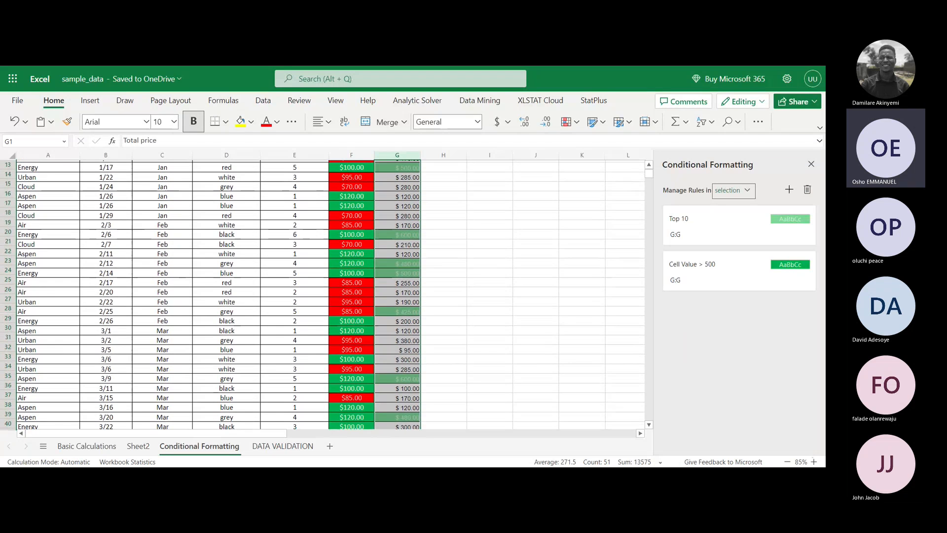
{"action": "scroll", "coordinate": [554, 342], "scroll_direction": "up", "scroll_amount": 4}
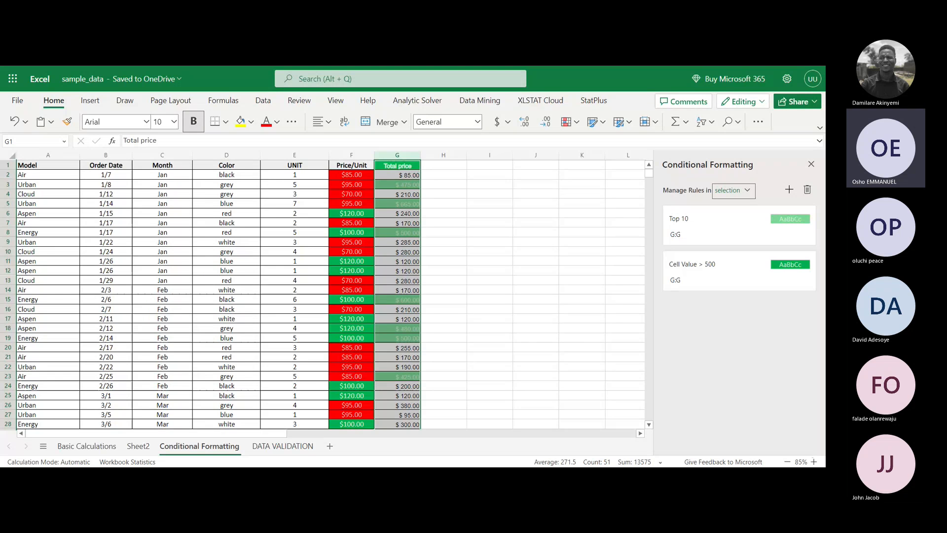
{"action": "scroll", "coordinate": [554, 342], "scroll_direction": "down", "scroll_amount": 7}
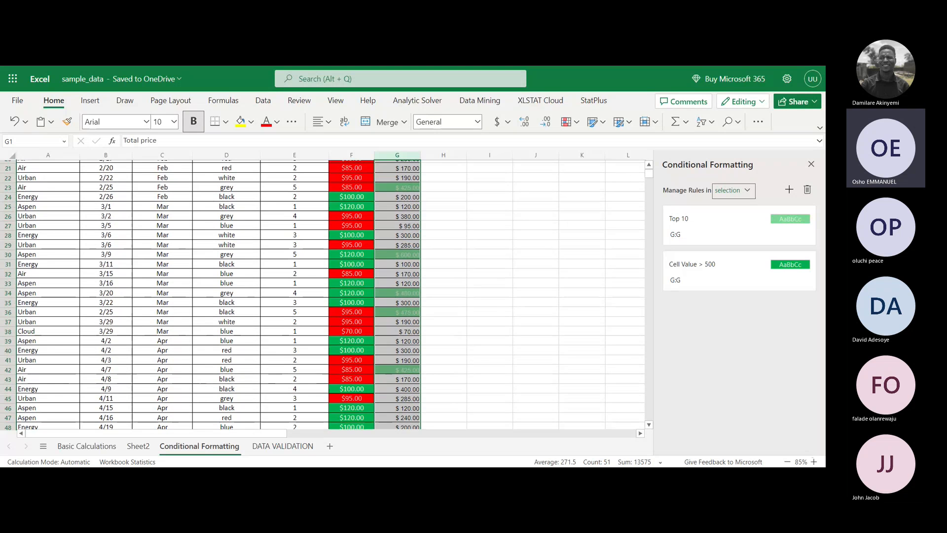
Step: Set up a new Top/Bottom conditional formatting rule on the Total price column G for the bottom 10 values
{"action": "left_click", "coordinate": [789, 190]}
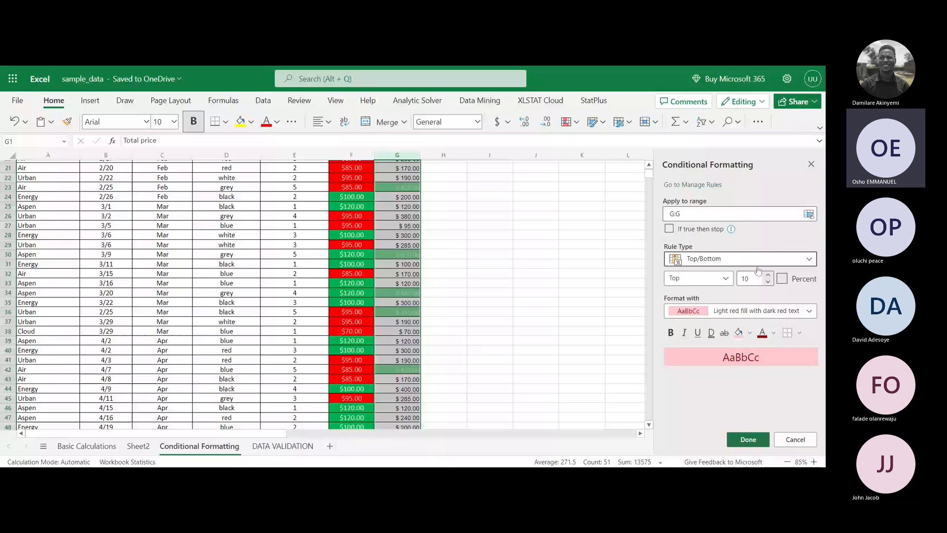
{"action": "left_click", "coordinate": [753, 263]}
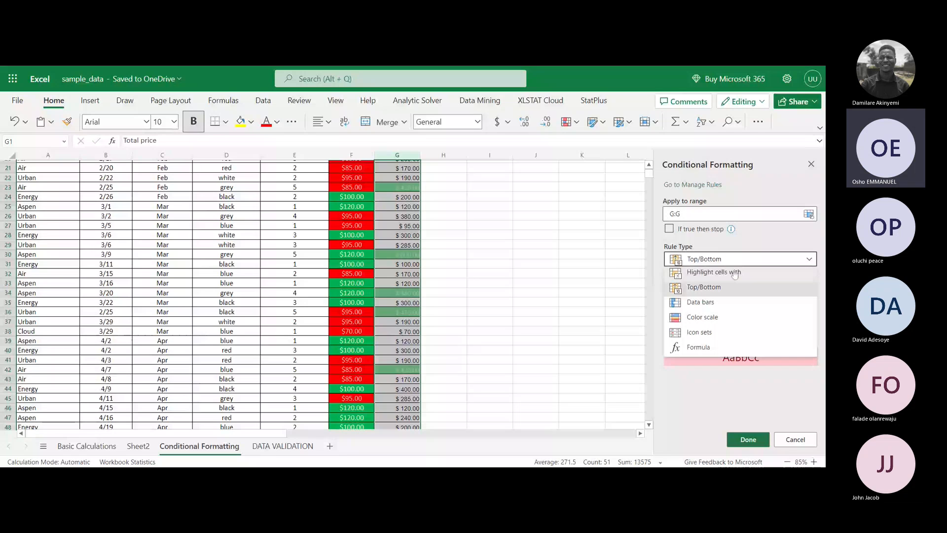
{"action": "left_click", "coordinate": [734, 273]}
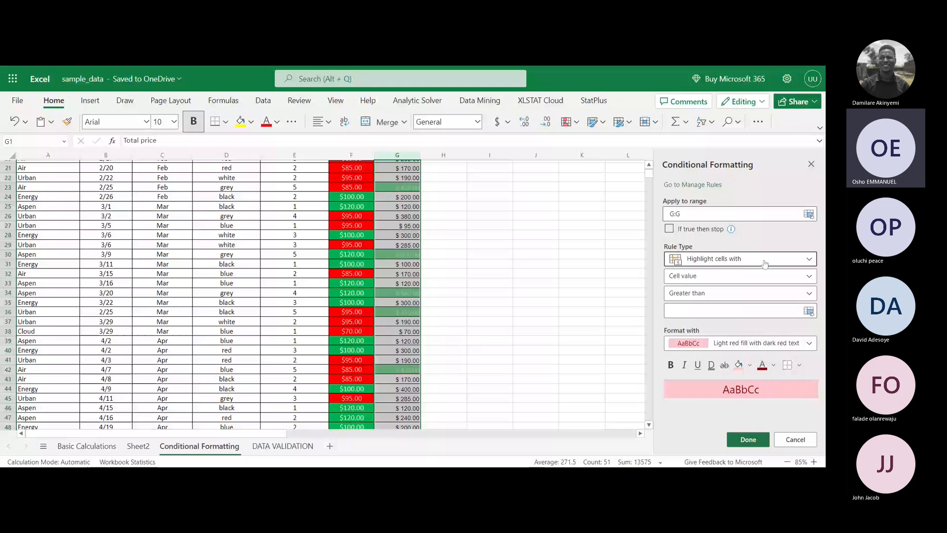
{"action": "left_click", "coordinate": [737, 294]}
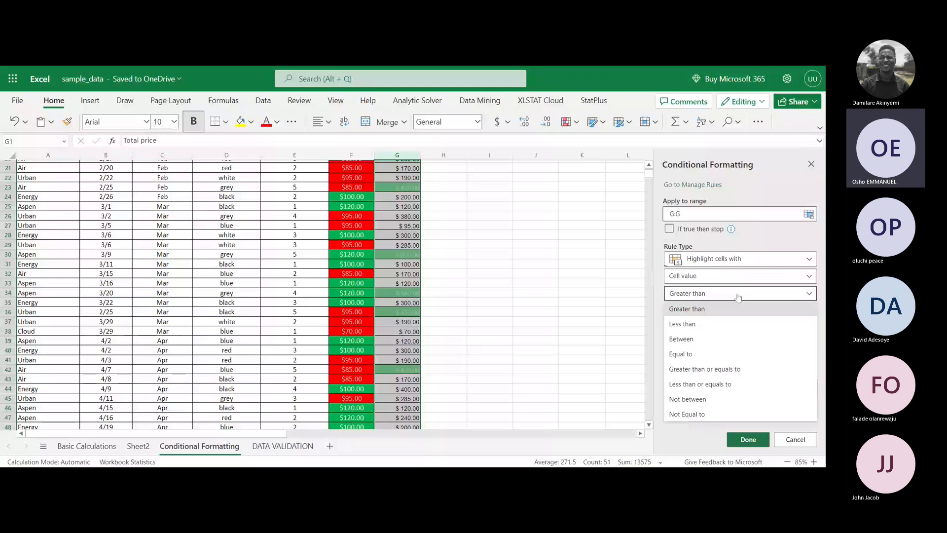
{"action": "left_click", "coordinate": [719, 261]}
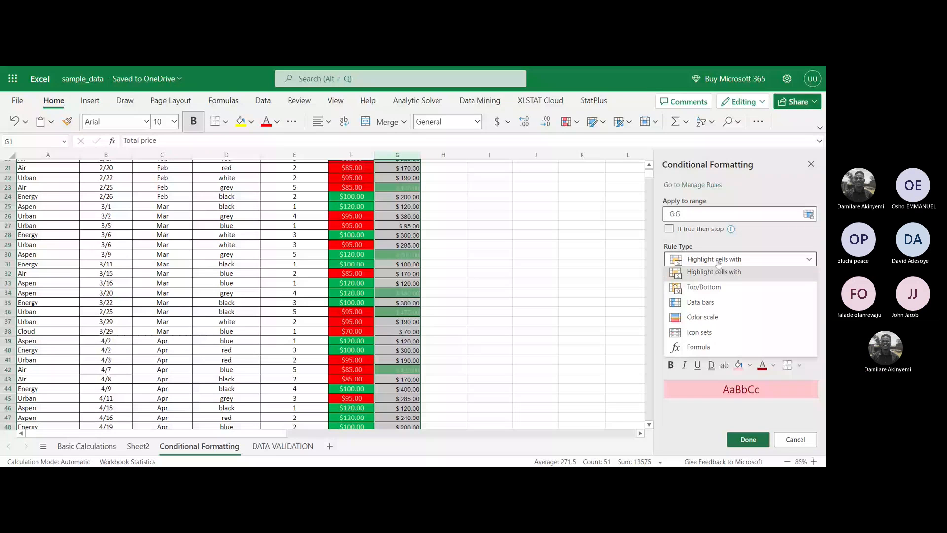
{"action": "left_click", "coordinate": [717, 287]}
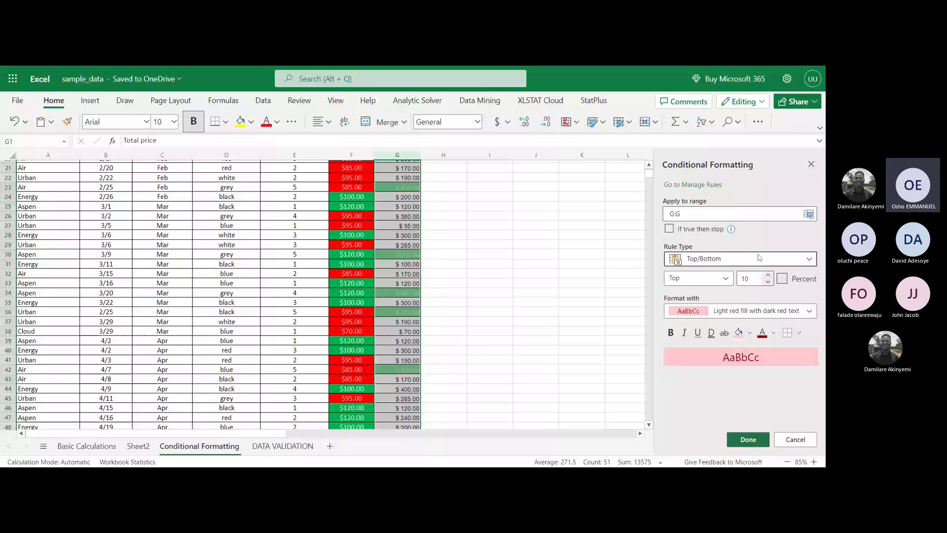
{"action": "left_click", "coordinate": [696, 279]}
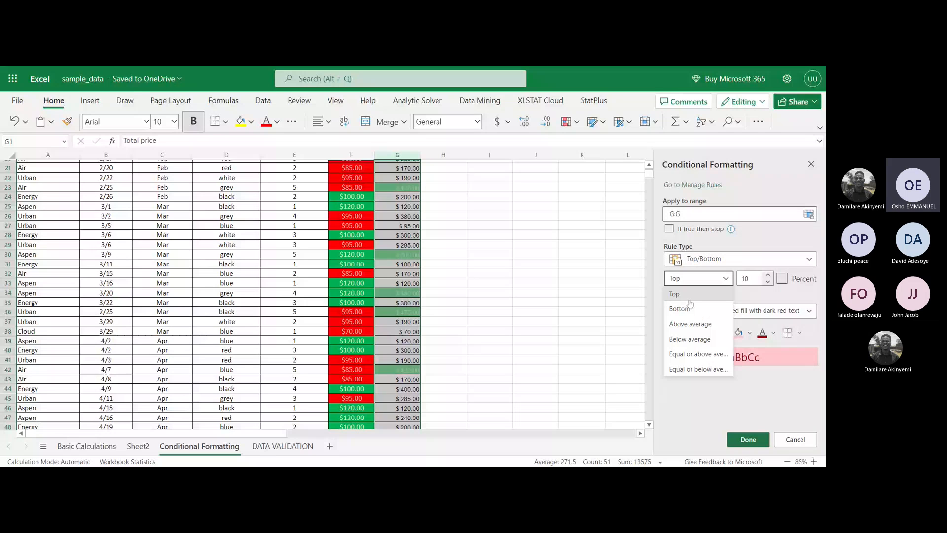
{"action": "left_click", "coordinate": [689, 299]}
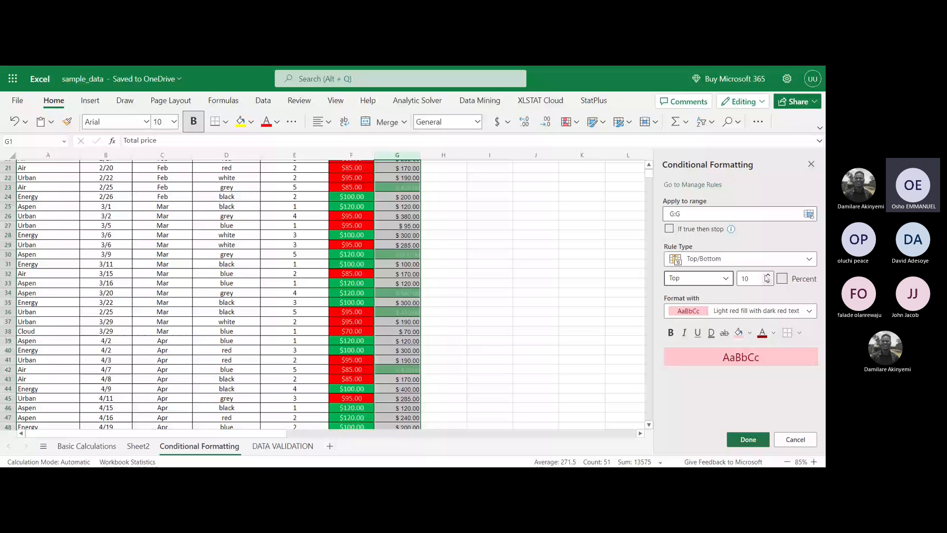
{"action": "left_click", "coordinate": [711, 279]}
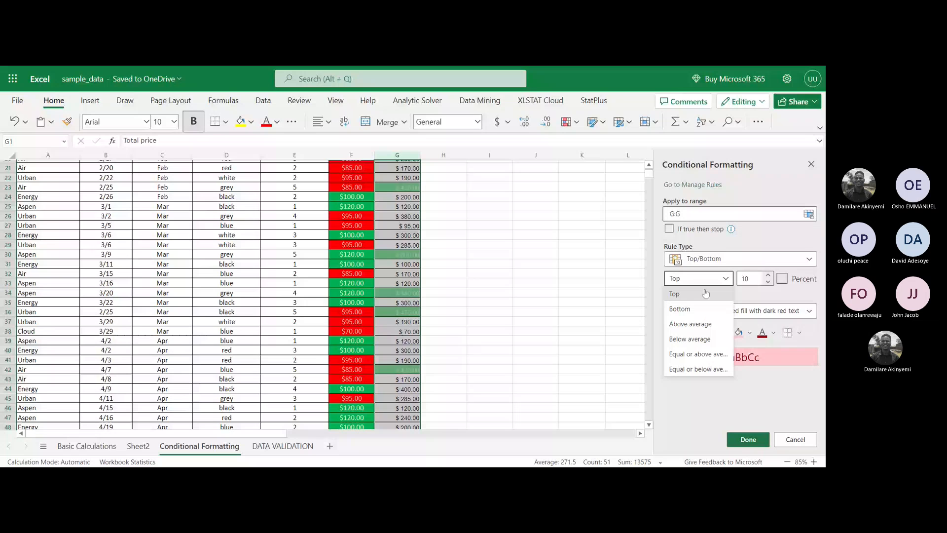
{"action": "left_click", "coordinate": [700, 309]}
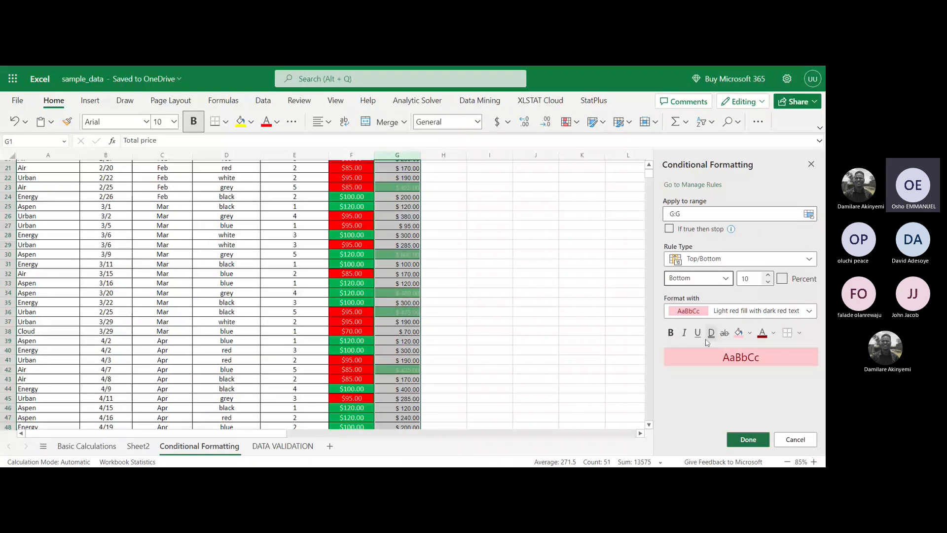
Step: Format the bottom 10 rule with a red font and a light red theme-color fill, and apply it
{"action": "left_click", "coordinate": [773, 332]}
{"action": "left_click", "coordinate": [708, 310]}
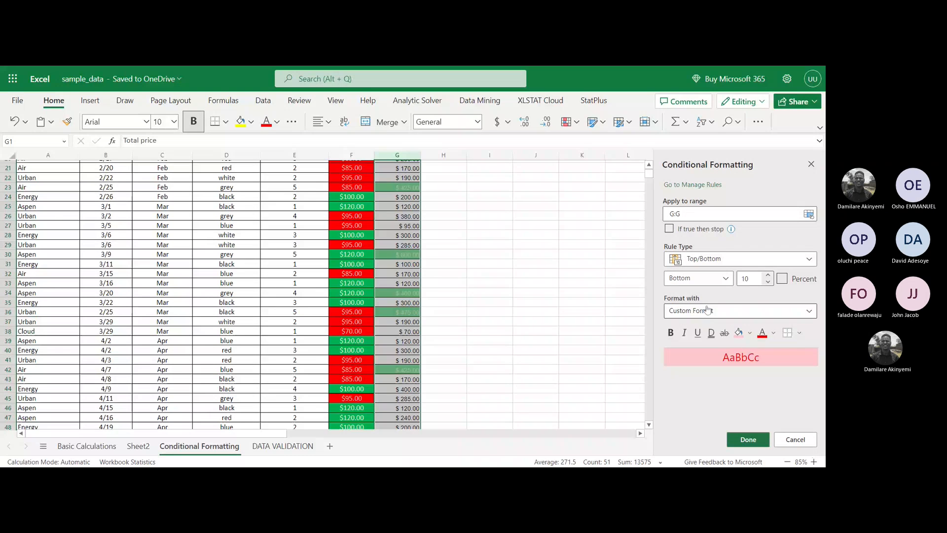
{"action": "left_click", "coordinate": [762, 335]}
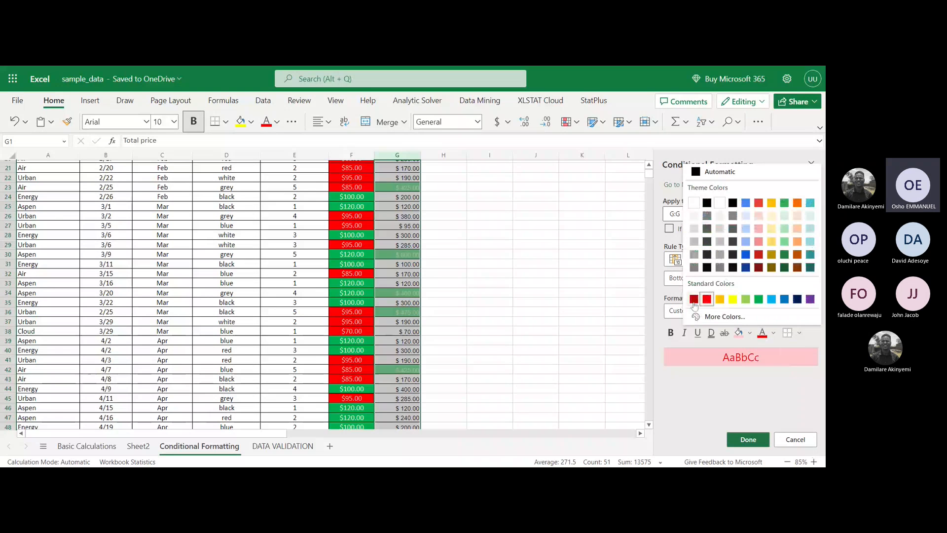
{"action": "left_click", "coordinate": [741, 335]}
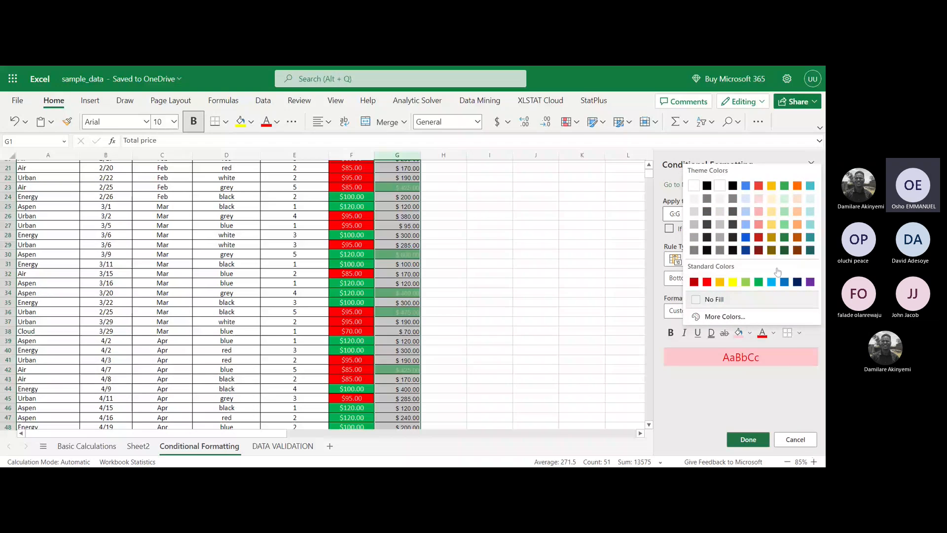
{"action": "left_click", "coordinate": [759, 227]}
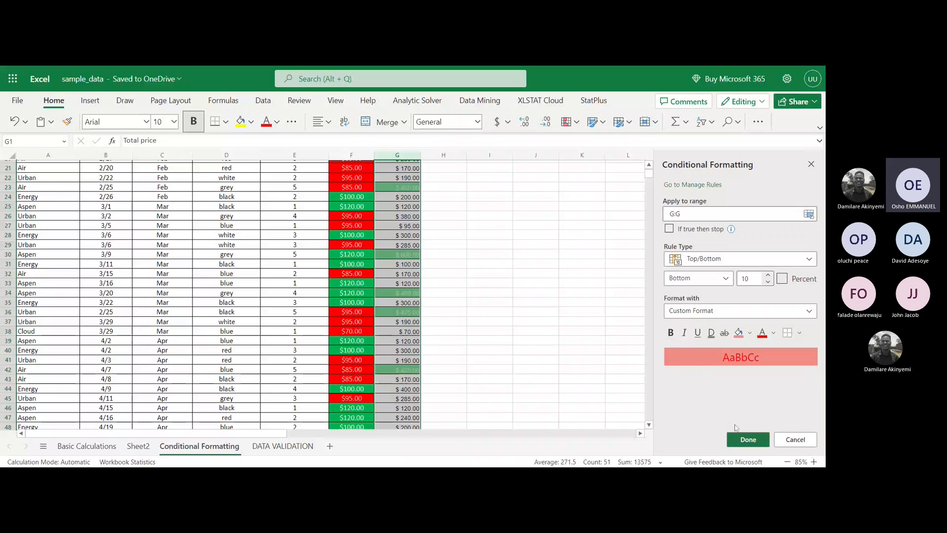
{"action": "left_click", "coordinate": [746, 439]}
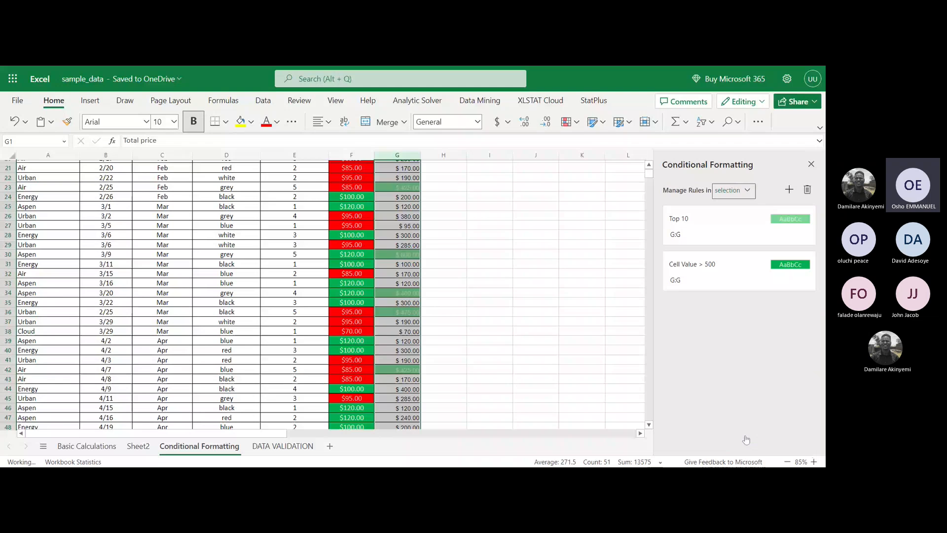
Step: Examine which total prices the bottom 10 and top 10 rules highlight across all rows of column G
{"action": "scroll", "coordinate": [534, 325], "scroll_direction": "down", "scroll_amount": 2}
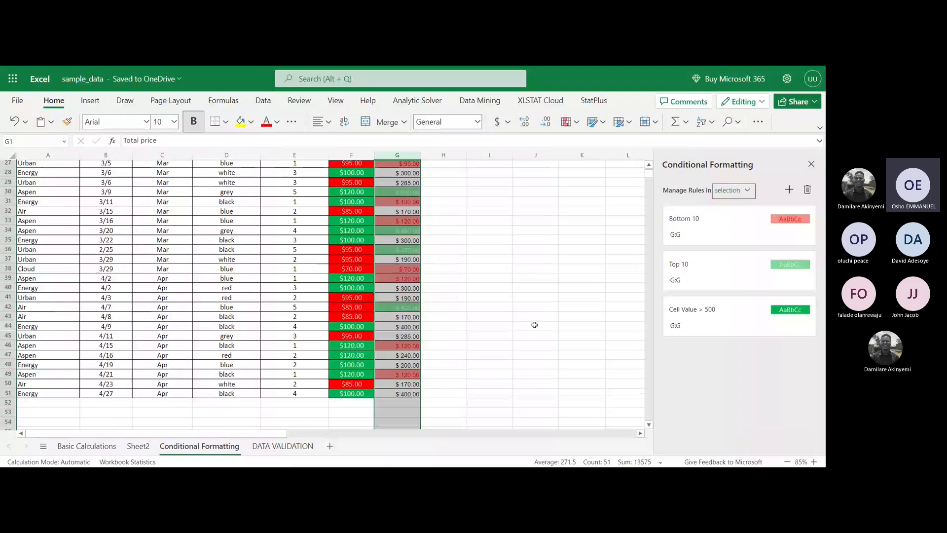
{"action": "scroll", "coordinate": [534, 325], "scroll_direction": "up", "scroll_amount": 5}
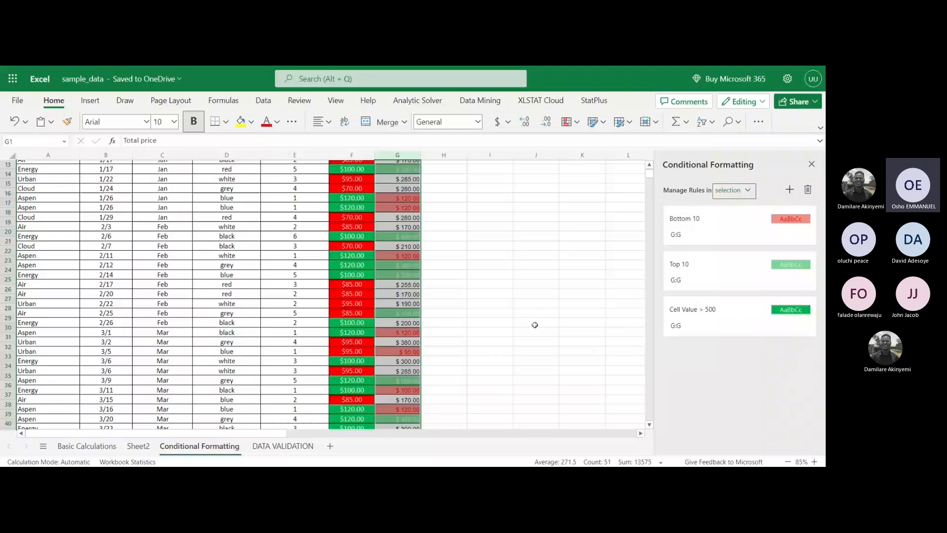
{"action": "scroll", "coordinate": [534, 324], "scroll_direction": "up", "scroll_amount": 4}
{"action": "scroll", "coordinate": [534, 325], "scroll_direction": "right", "scroll_amount": 1}
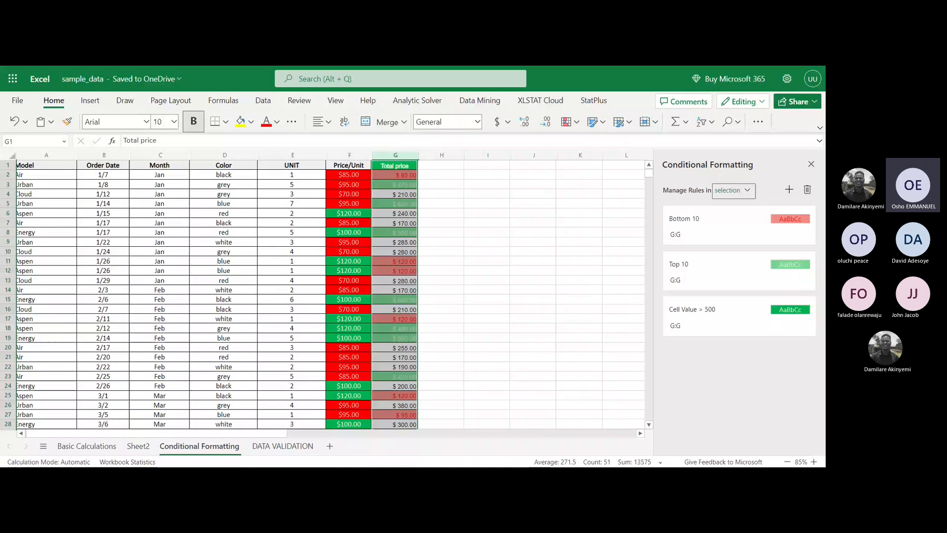
{"action": "scroll", "coordinate": [615, 306], "scroll_direction": "right", "scroll_amount": 1}
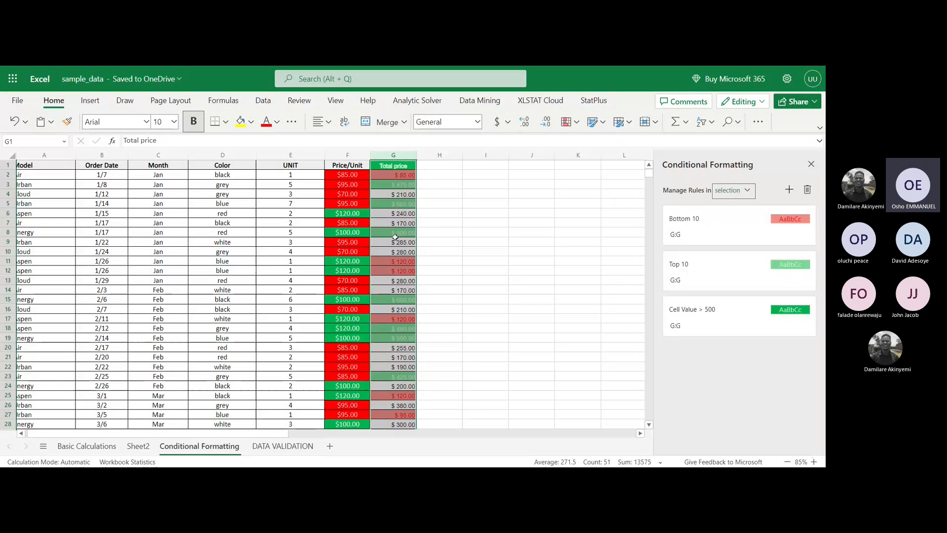
{"action": "scroll", "coordinate": [383, 281], "scroll_direction": "down", "scroll_amount": 1}
{"action": "scroll", "coordinate": [383, 280], "scroll_direction": "down", "scroll_amount": 3}
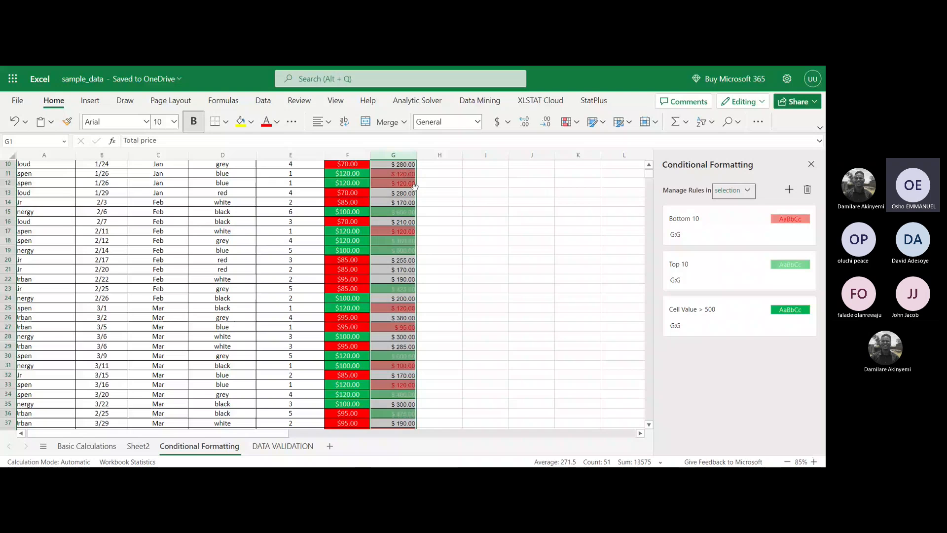
{"action": "scroll", "coordinate": [343, 339], "scroll_direction": "down", "scroll_amount": 4}
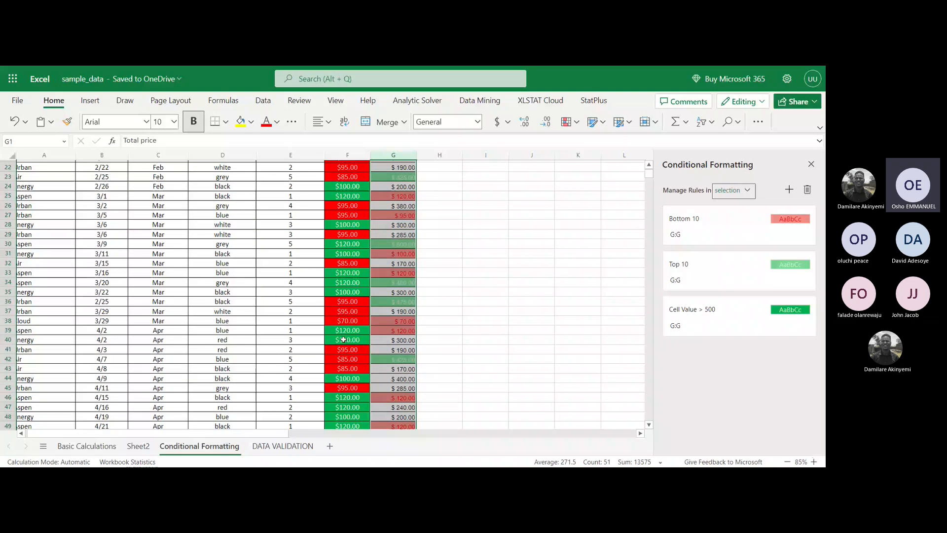
{"action": "scroll", "coordinate": [344, 339], "scroll_direction": "down", "scroll_amount": 3}
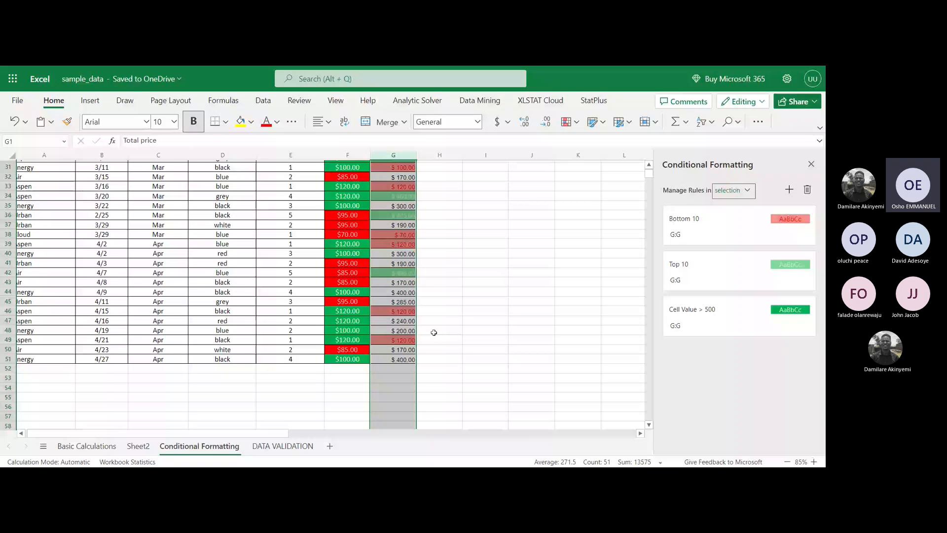
{"action": "scroll", "coordinate": [434, 332], "scroll_direction": "up", "scroll_amount": 9}
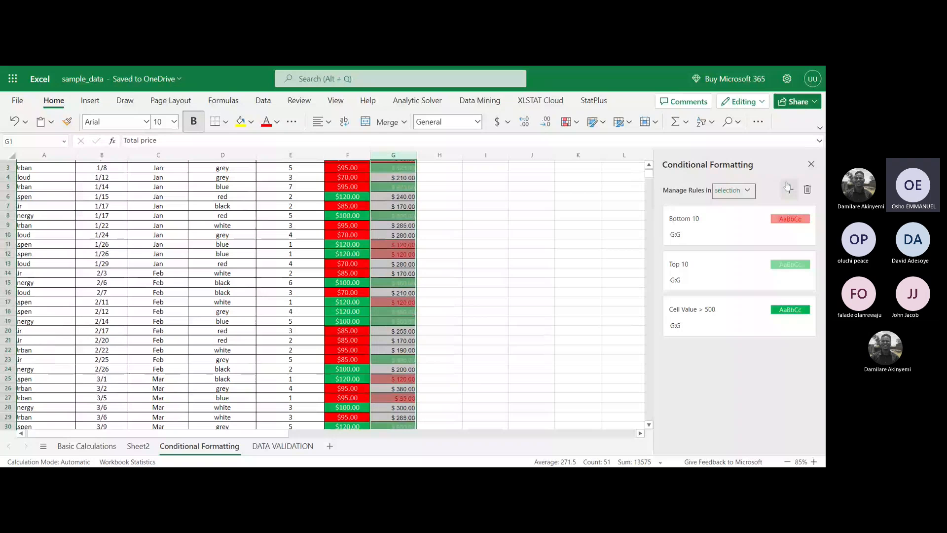
{"action": "scroll", "coordinate": [395, 295], "scroll_direction": "up", "scroll_amount": 1}
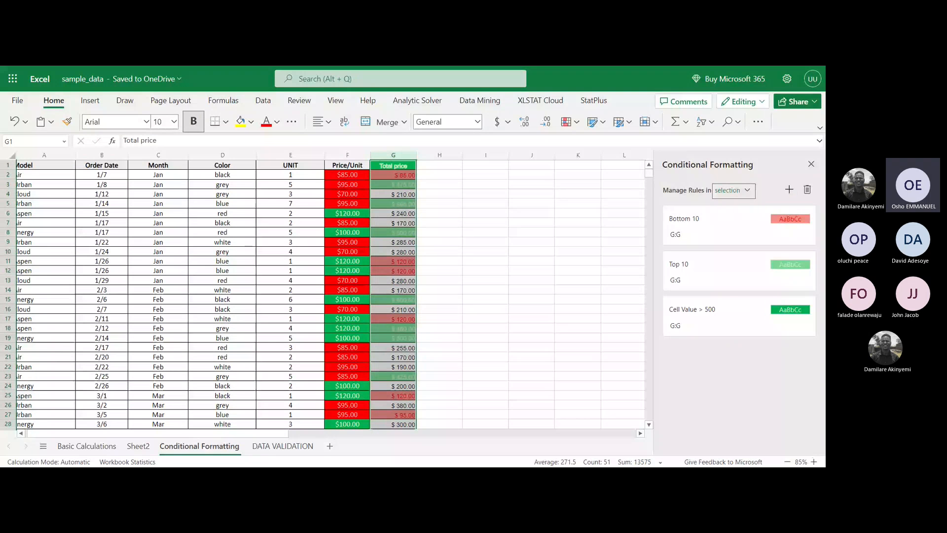
Step: Apply the 3 Triangles icon set to the Total price column G and review the icons down the rows
{"action": "mouse_move", "coordinate": [672, 222]}
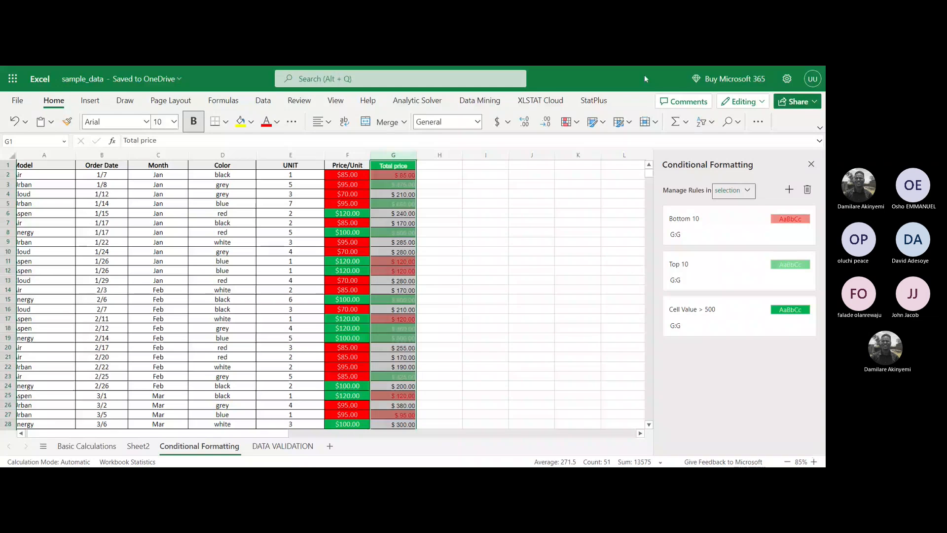
{"action": "left_click", "coordinate": [575, 122]}
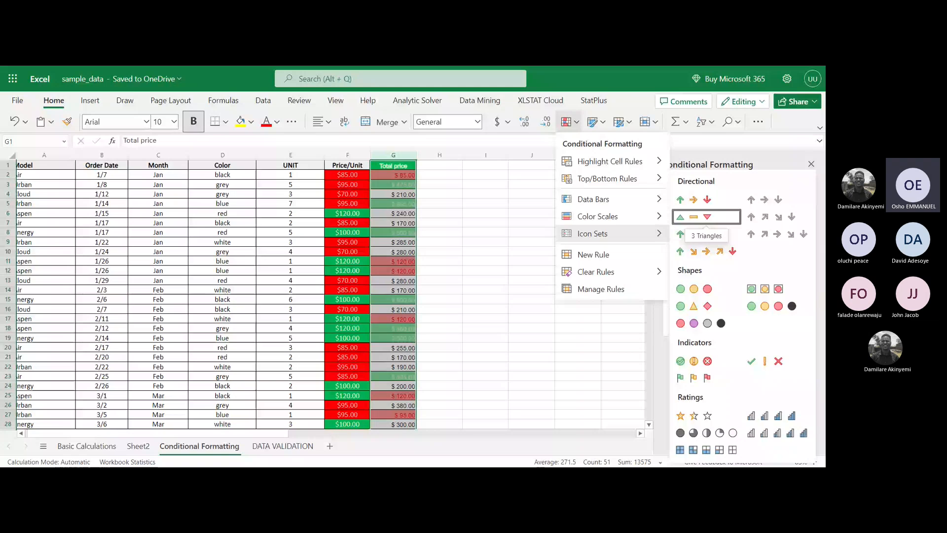
{"action": "left_click", "coordinate": [706, 216]}
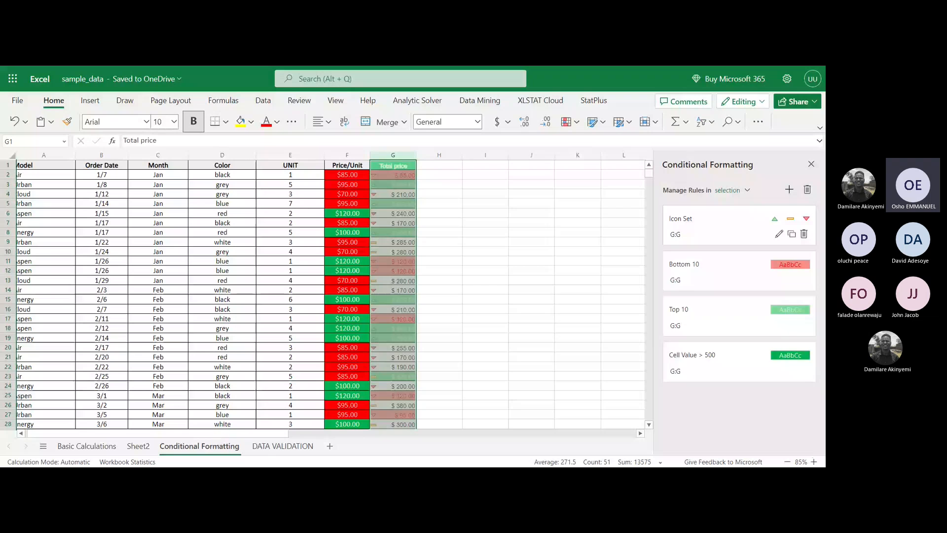
{"action": "left_click", "coordinate": [439, 271]}
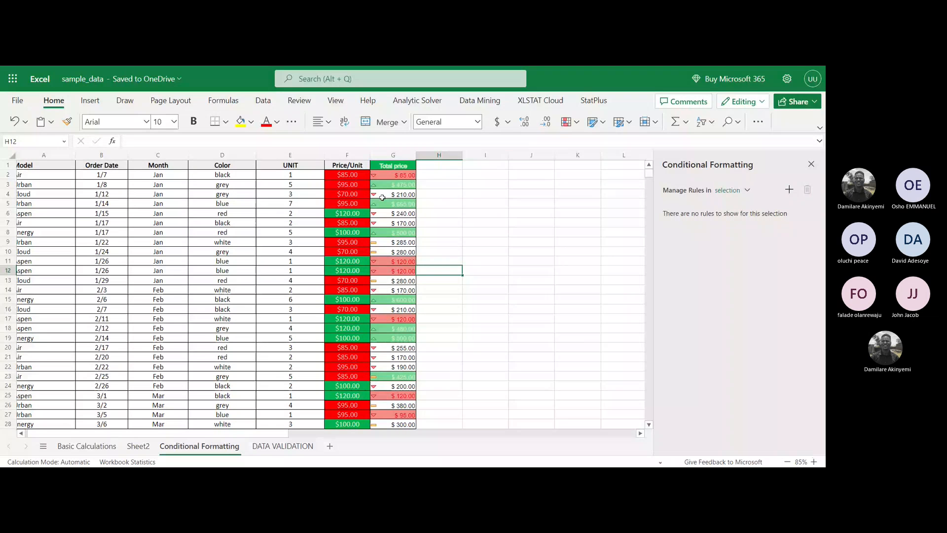
{"action": "scroll", "coordinate": [399, 348], "scroll_direction": "down", "scroll_amount": 9}
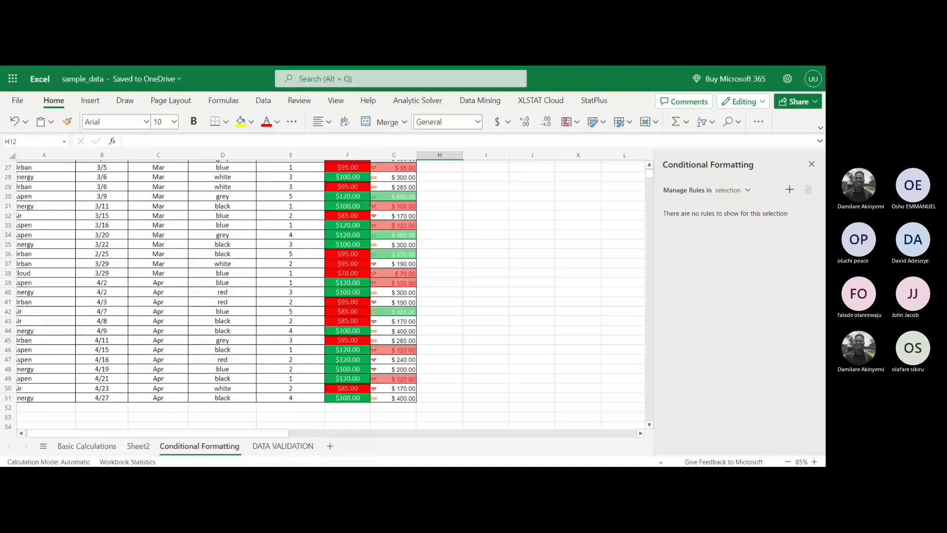
{"action": "scroll", "coordinate": [330, 294], "scroll_direction": "up", "scroll_amount": 3}
{"action": "scroll", "coordinate": [331, 295], "scroll_direction": "up", "scroll_amount": 6}
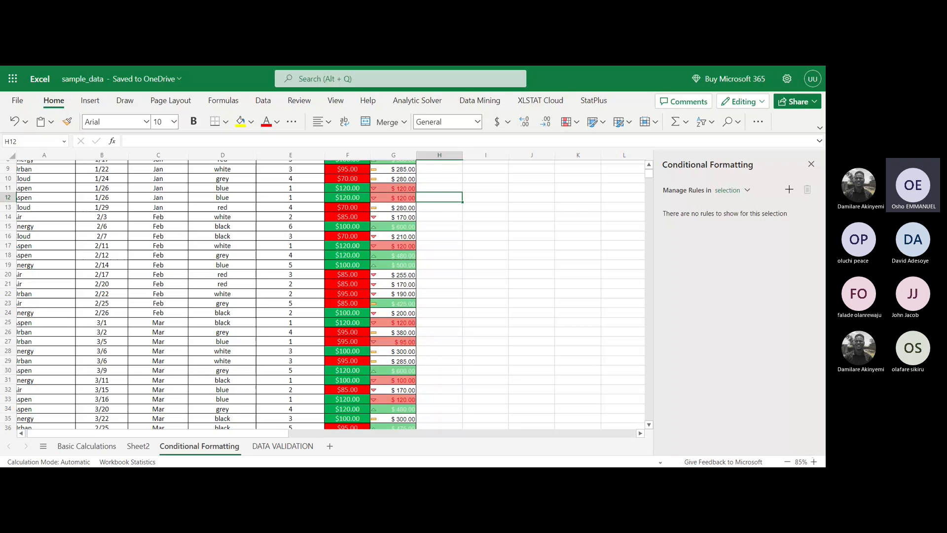
{"action": "scroll", "coordinate": [321, 296], "scroll_direction": "up", "scroll_amount": 3}
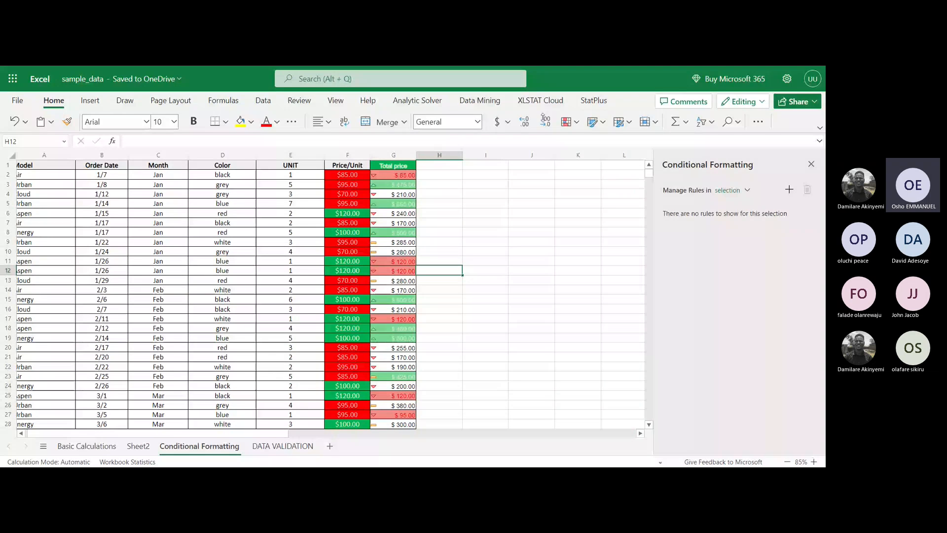
{"action": "left_click", "coordinate": [568, 122]}
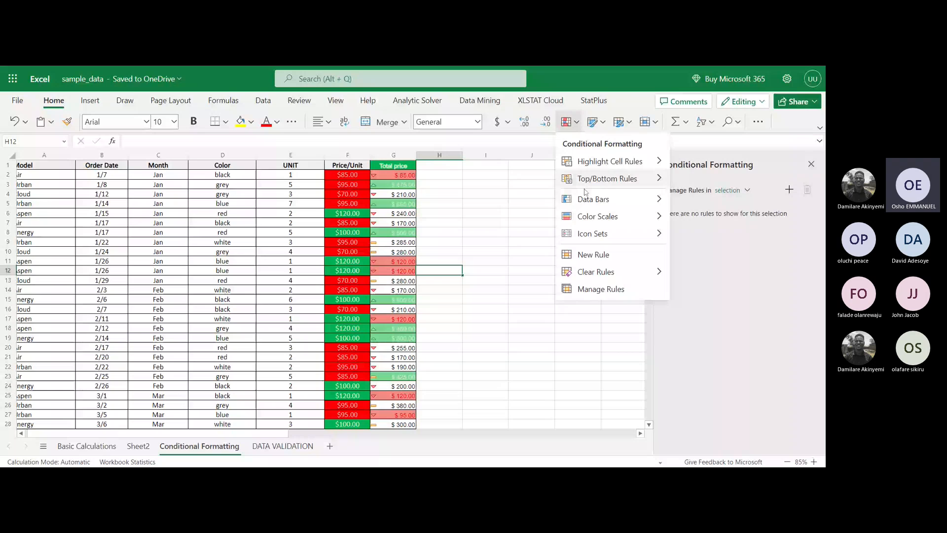
{"action": "left_click", "coordinate": [592, 199]}
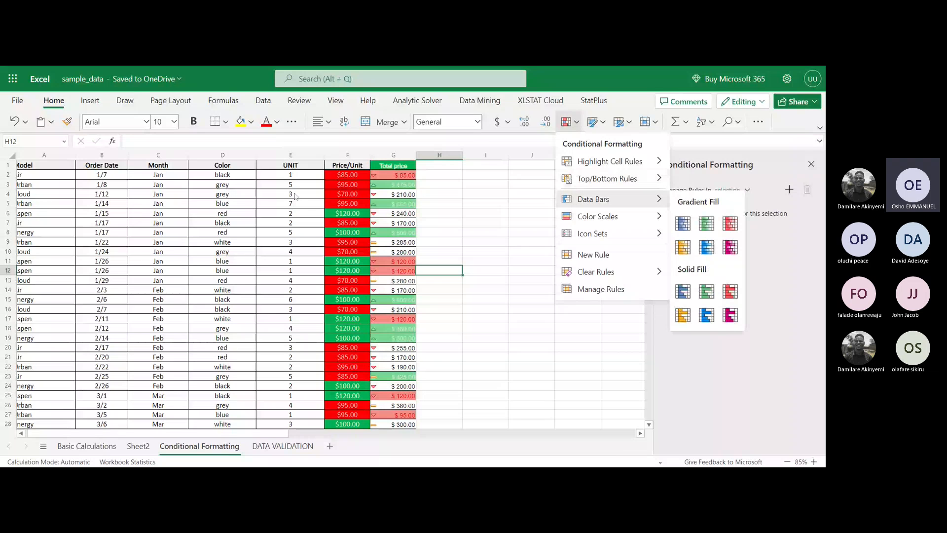
{"action": "key", "text": "Escape"}
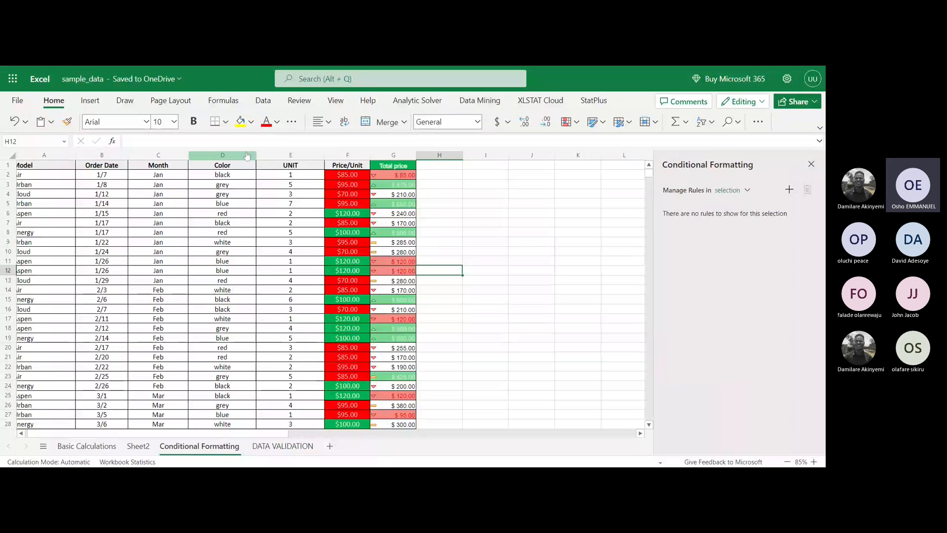
Step: Apply green gradient-fill data bars to the UNIT column E and review the bars down all rows
{"action": "left_click", "coordinate": [287, 164]}
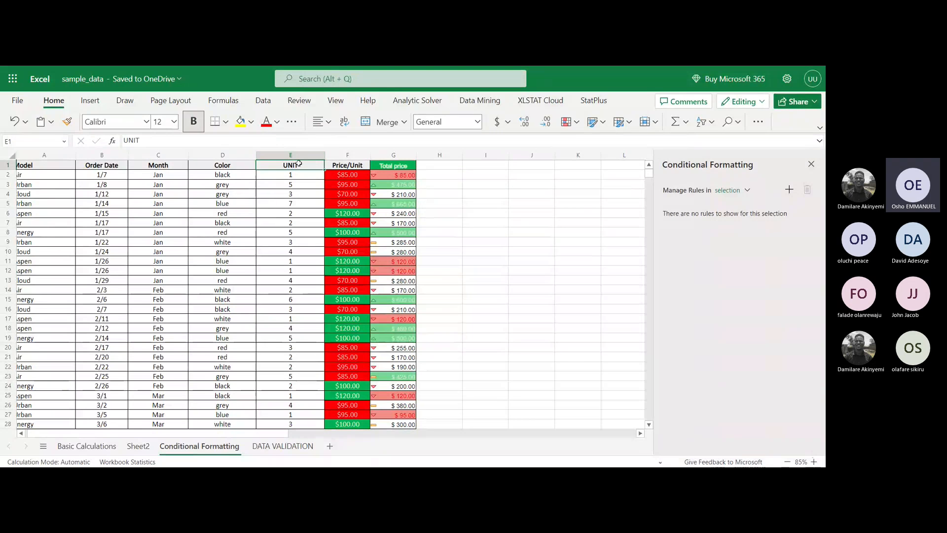
{"action": "key", "text": "ctrl+shift+Down"}
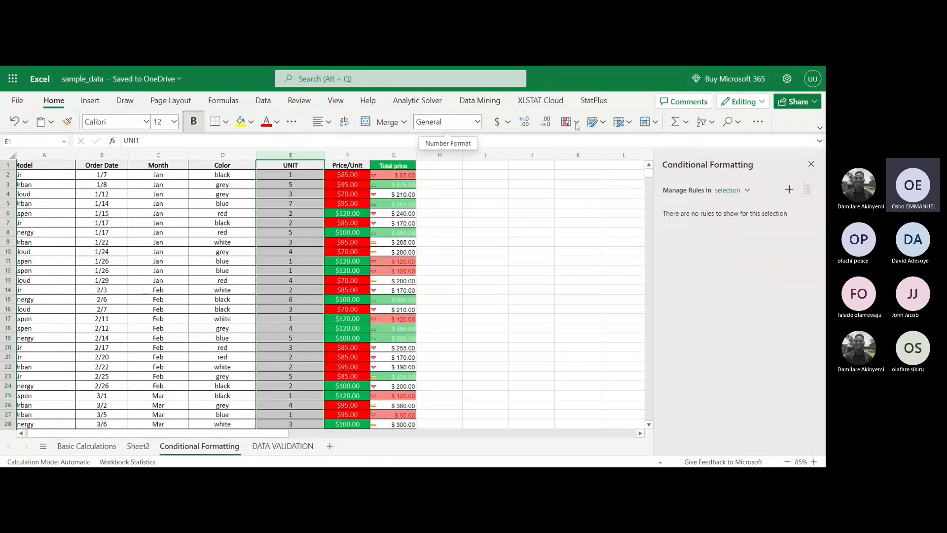
{"action": "left_click", "coordinate": [576, 123]}
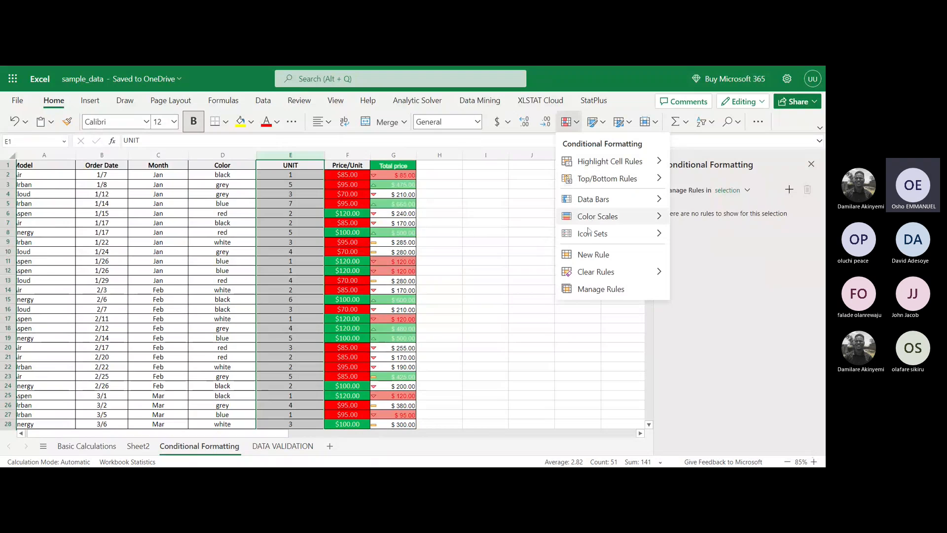
{"action": "mouse_move", "coordinate": [589, 216]}
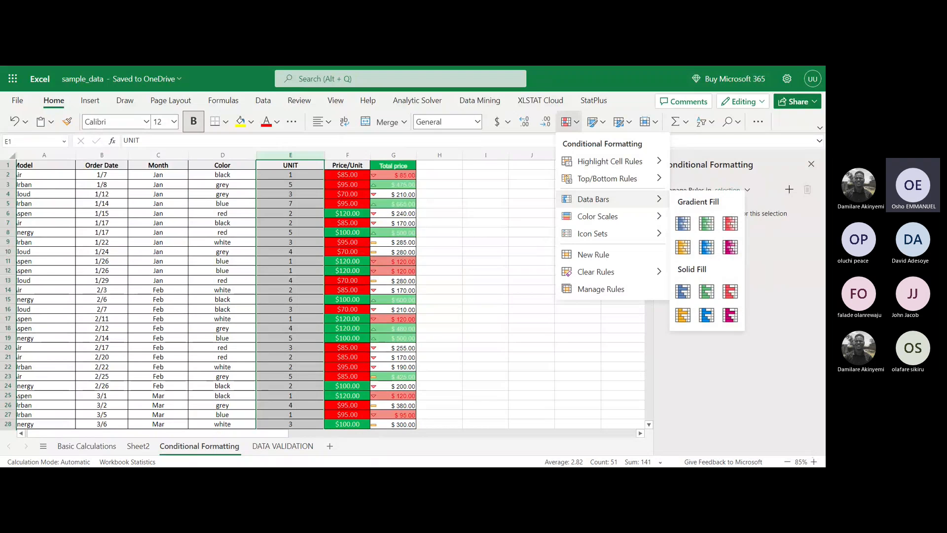
{"action": "left_click", "coordinate": [707, 223]}
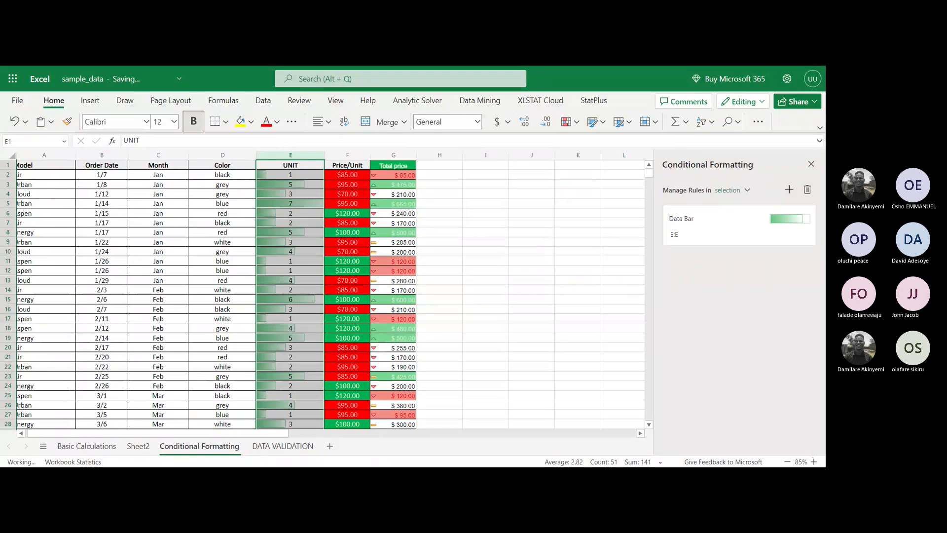
{"action": "scroll", "coordinate": [285, 207], "scroll_direction": "down", "scroll_amount": 9}
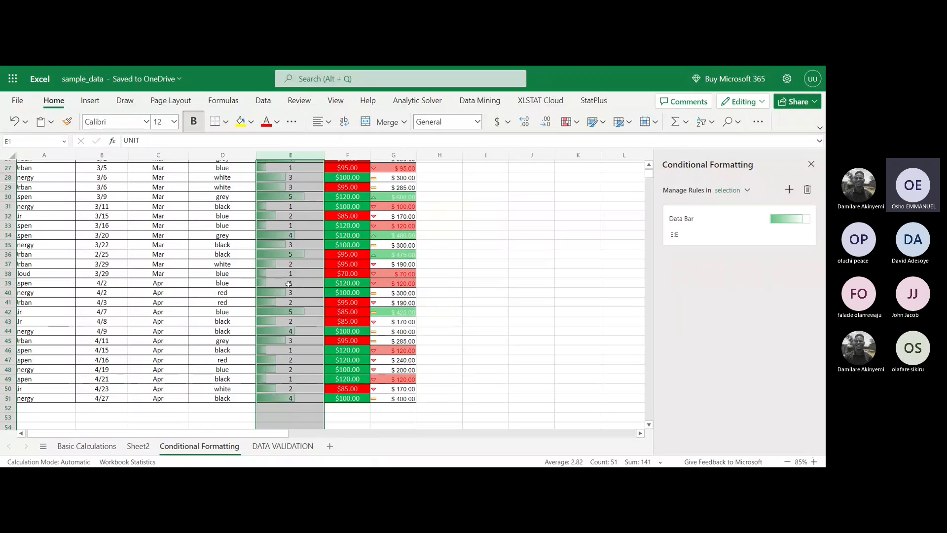
{"action": "scroll", "coordinate": [288, 284], "scroll_direction": "down", "scroll_amount": 2}
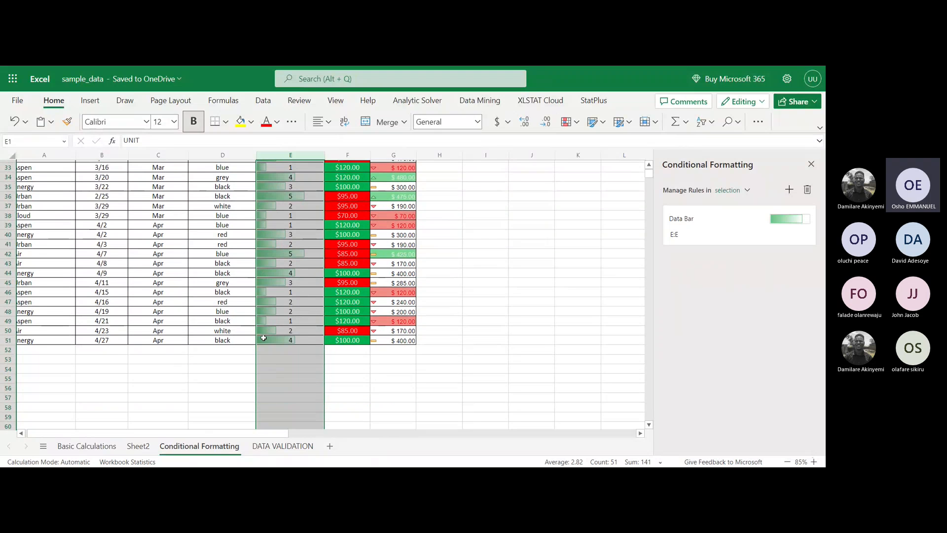
{"action": "scroll", "coordinate": [273, 280], "scroll_direction": "up", "scroll_amount": 11}
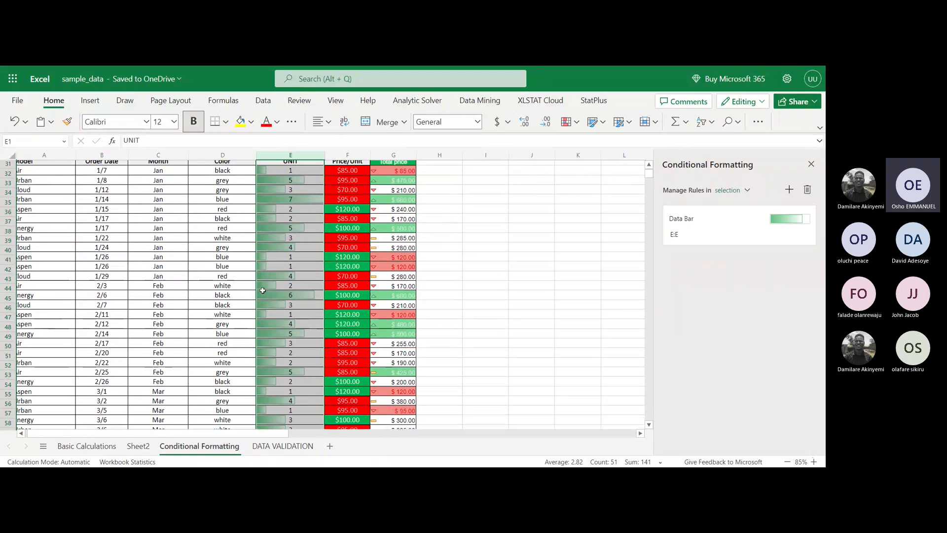
{"action": "left_click", "coordinate": [571, 259]}
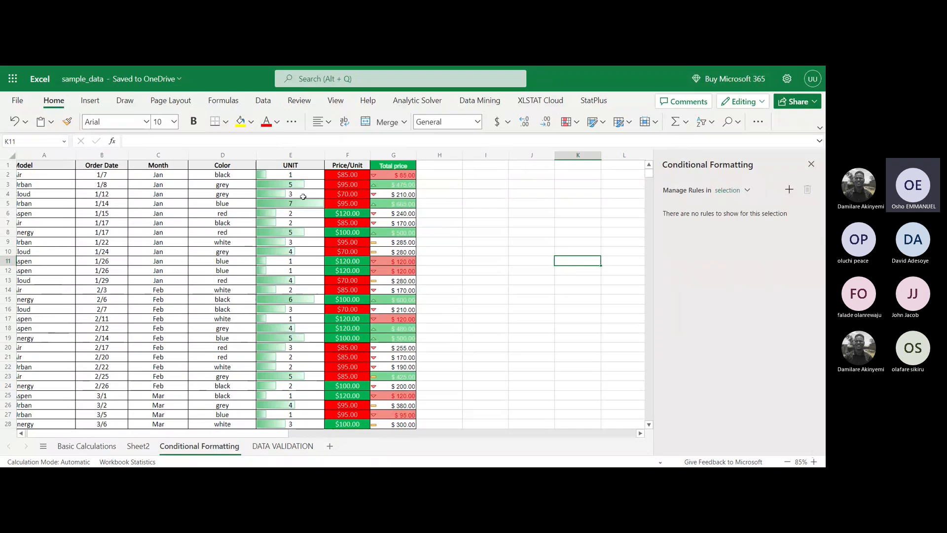
{"action": "scroll", "coordinate": [303, 197], "scroll_direction": "down", "scroll_amount": 7}
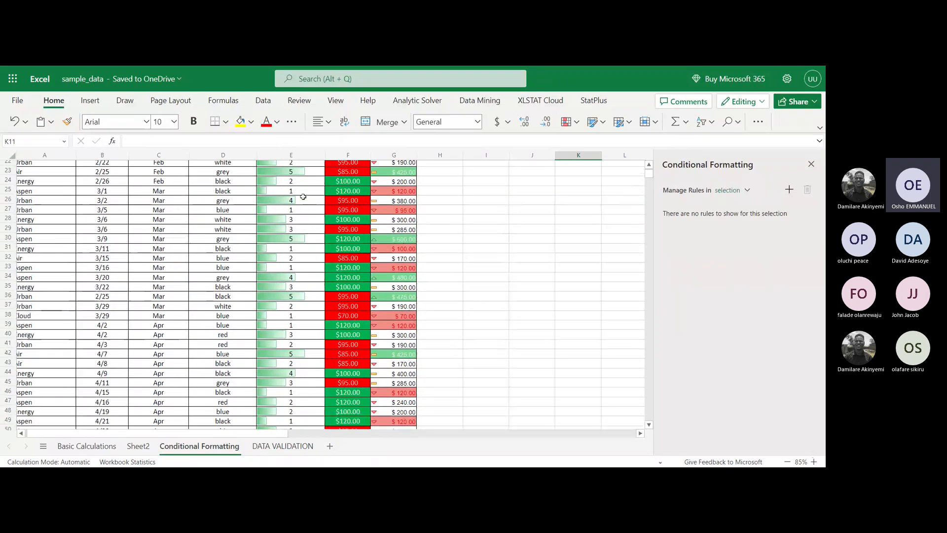
{"action": "scroll", "coordinate": [303, 197], "scroll_direction": "up", "scroll_amount": 7}
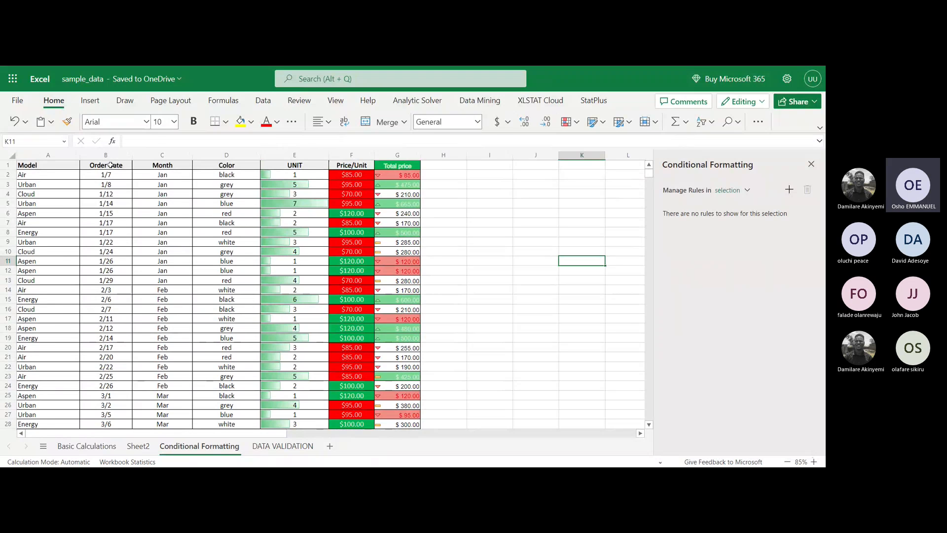
Step: Apply a Top 10 rule with light red fill and dark red text to the Order Date column B and review the highlighted dates
{"action": "left_click", "coordinate": [110, 166]}
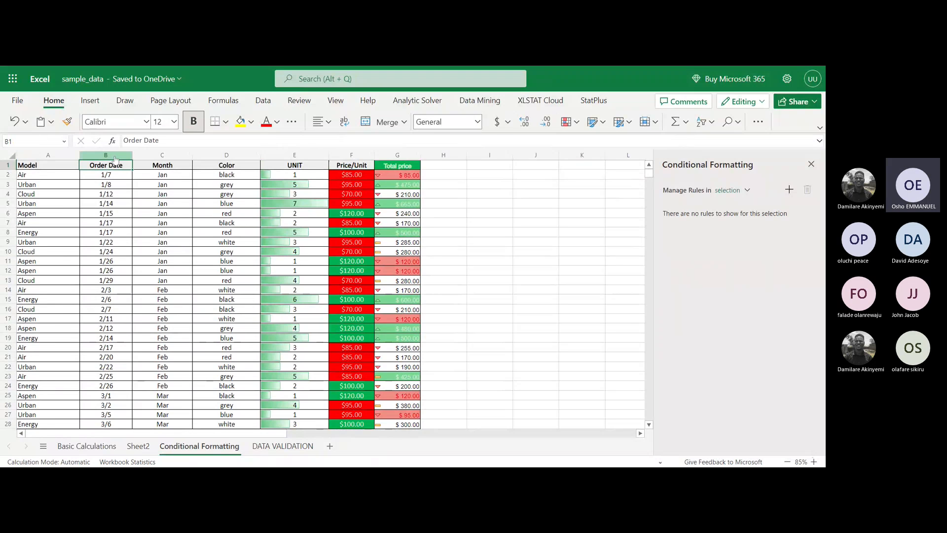
{"action": "left_click", "coordinate": [115, 157]}
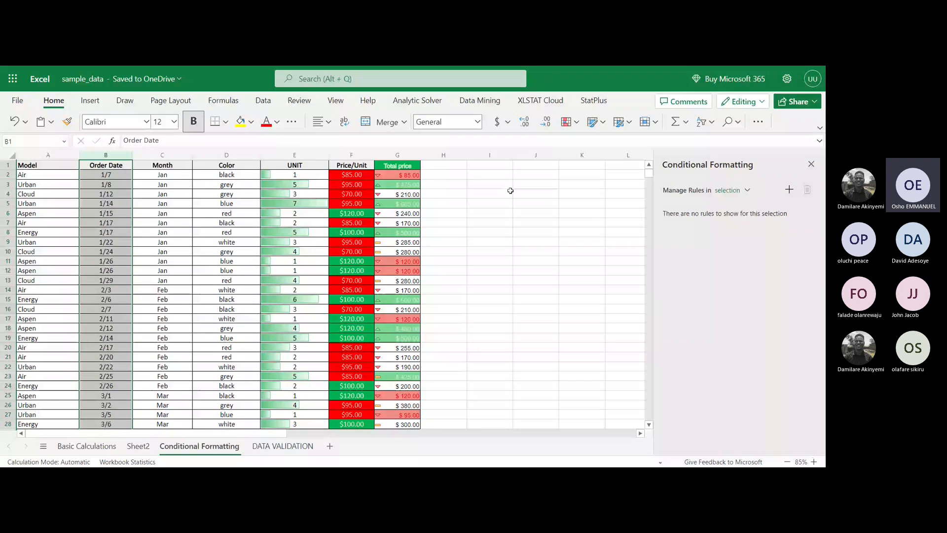
{"action": "left_click", "coordinate": [567, 121]}
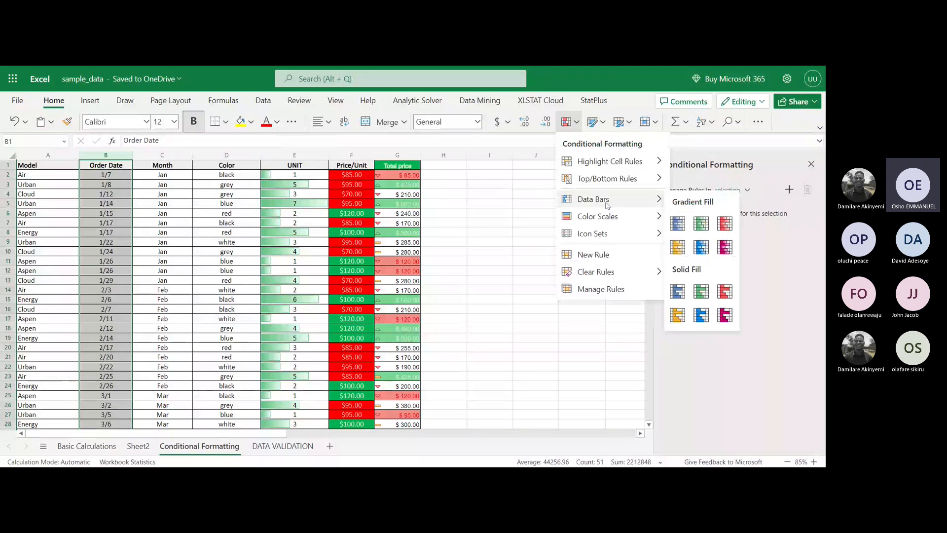
{"action": "mouse_move", "coordinate": [609, 182]}
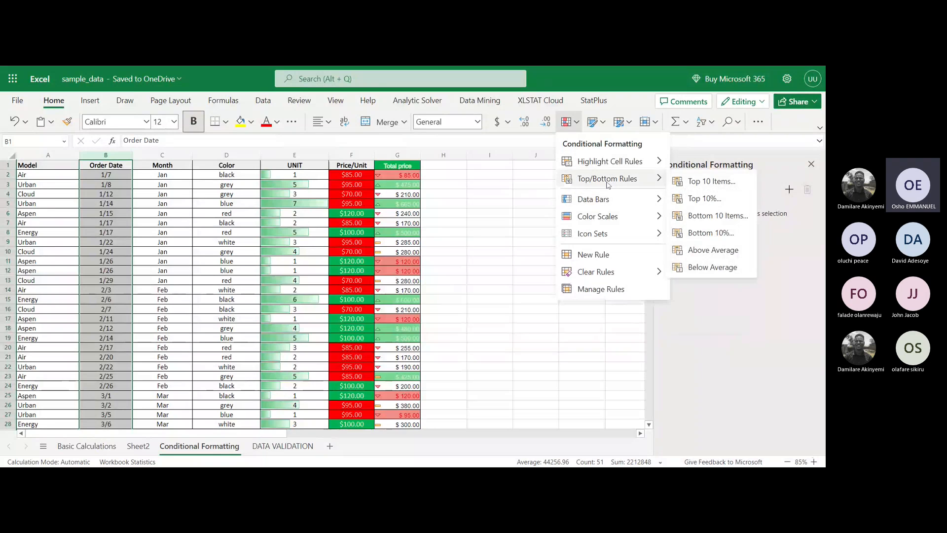
{"action": "left_click", "coordinate": [717, 185]}
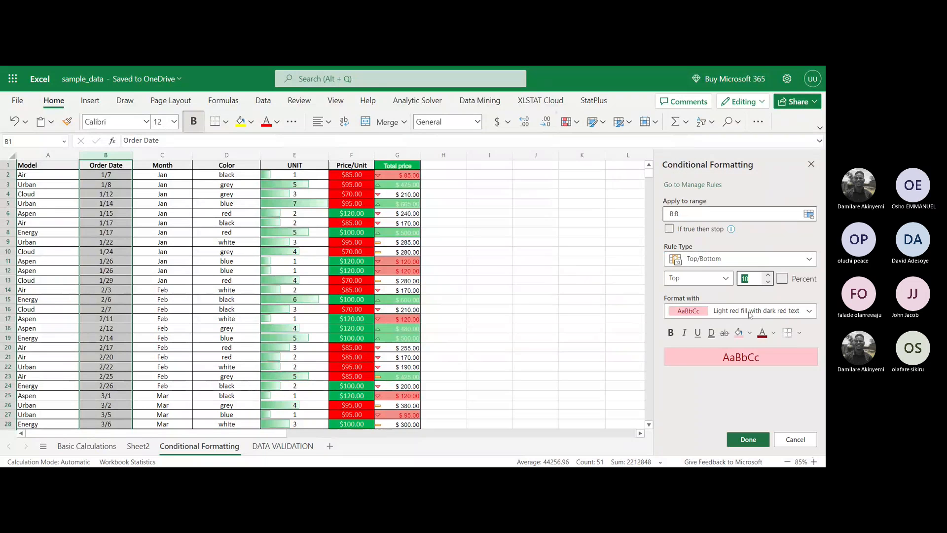
{"action": "left_click", "coordinate": [746, 440]}
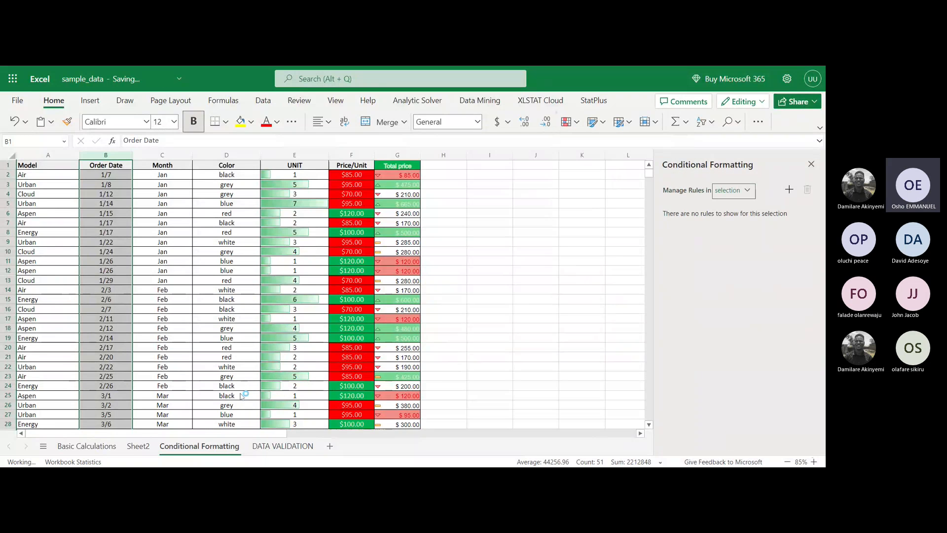
{"action": "scroll", "coordinate": [186, 351], "scroll_direction": "down", "scroll_amount": 6}
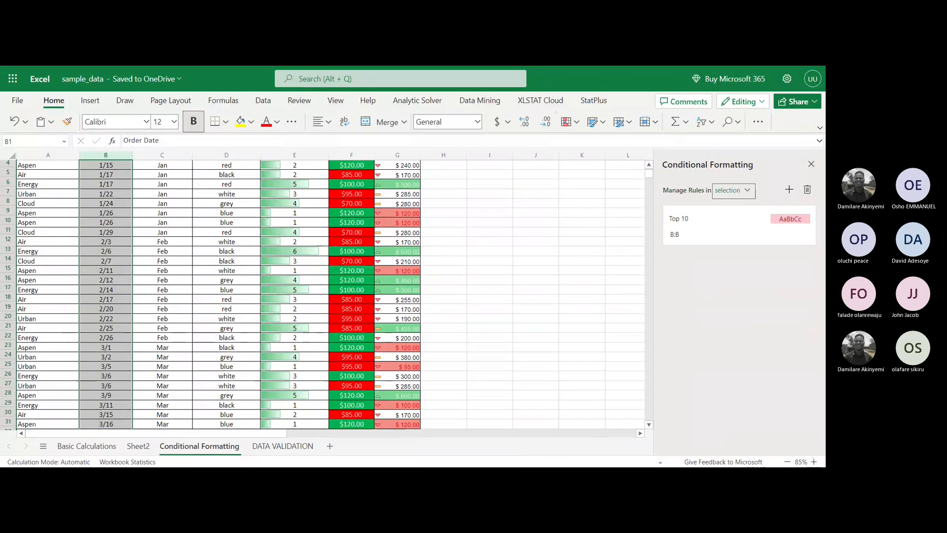
{"action": "scroll", "coordinate": [106, 217], "scroll_direction": "down", "scroll_amount": 5}
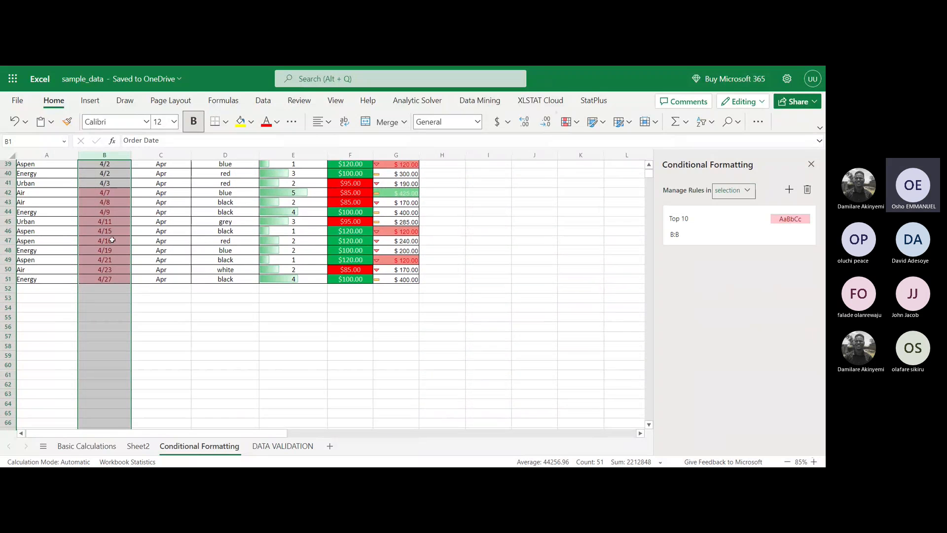
{"action": "scroll", "coordinate": [106, 217], "scroll_direction": "up", "scroll_amount": 12}
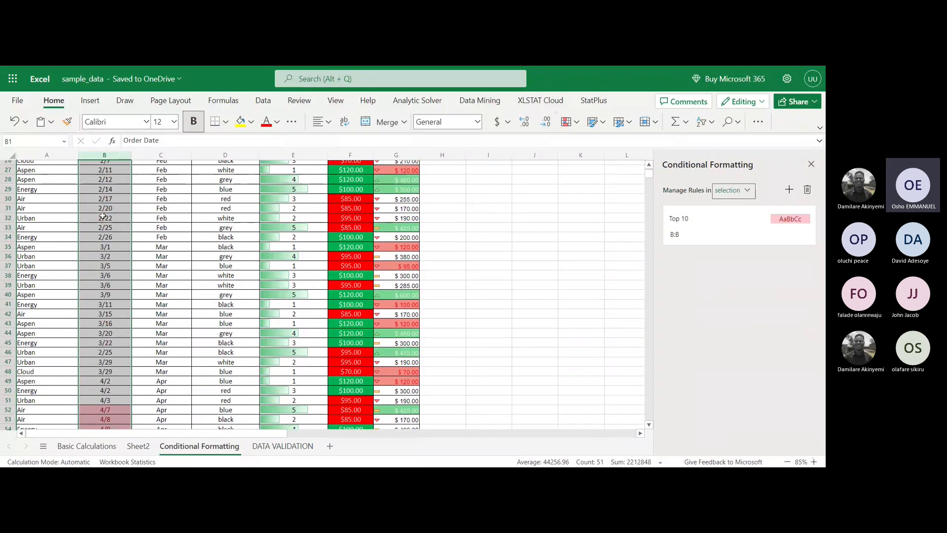
{"action": "left_click", "coordinate": [455, 232]}
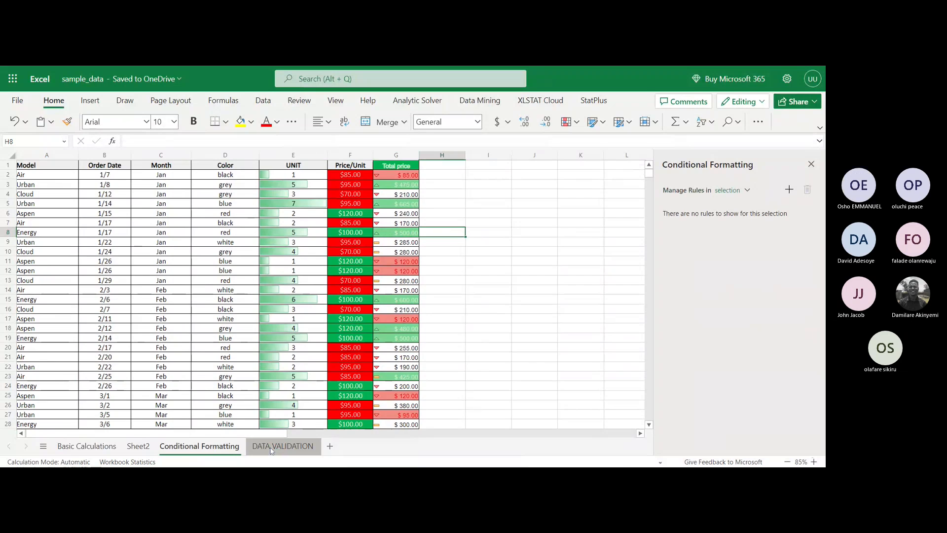
Step: Open the DATA VALIDATION sheet and select its filled columns A to F
{"action": "left_click", "coordinate": [270, 446]}
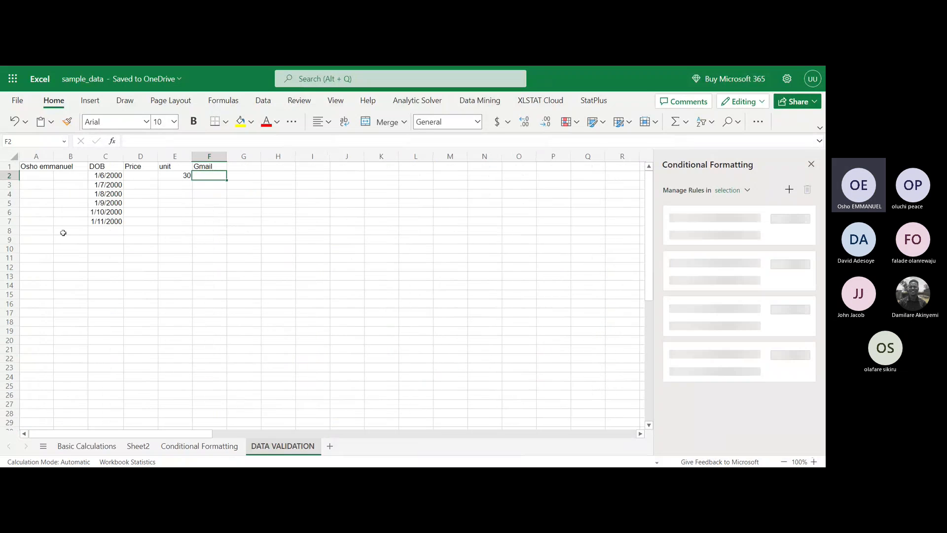
{"action": "left_click", "coordinate": [42, 157]}
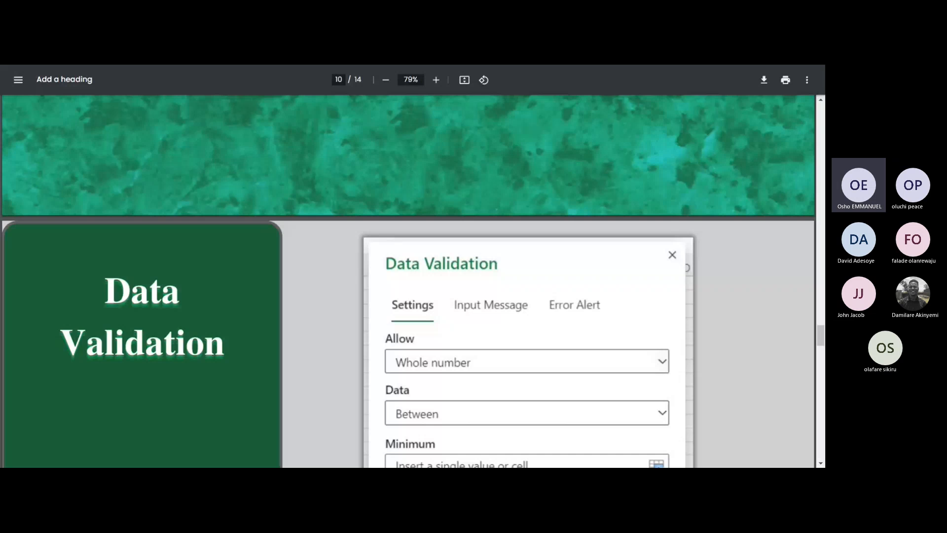
Step: Read pages 10 and 11 of the slide PDF for the data validation dialog and the description of the feature
{"action": "scroll", "coordinate": [441, 381], "scroll_direction": "down", "scroll_amount": 2}
{"action": "scroll", "coordinate": [441, 381], "scroll_direction": "down", "scroll_amount": 2}
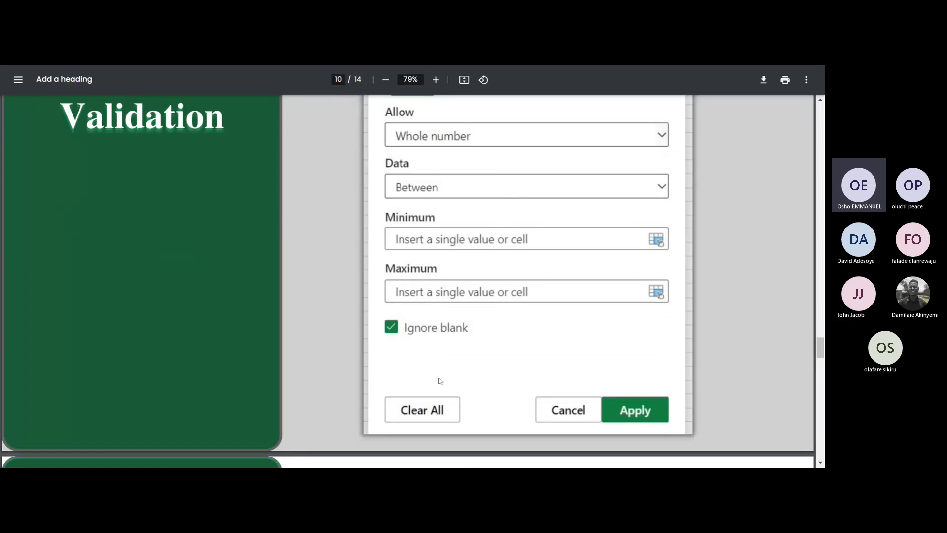
{"action": "scroll", "coordinate": [441, 380], "scroll_direction": "up", "scroll_amount": 1}
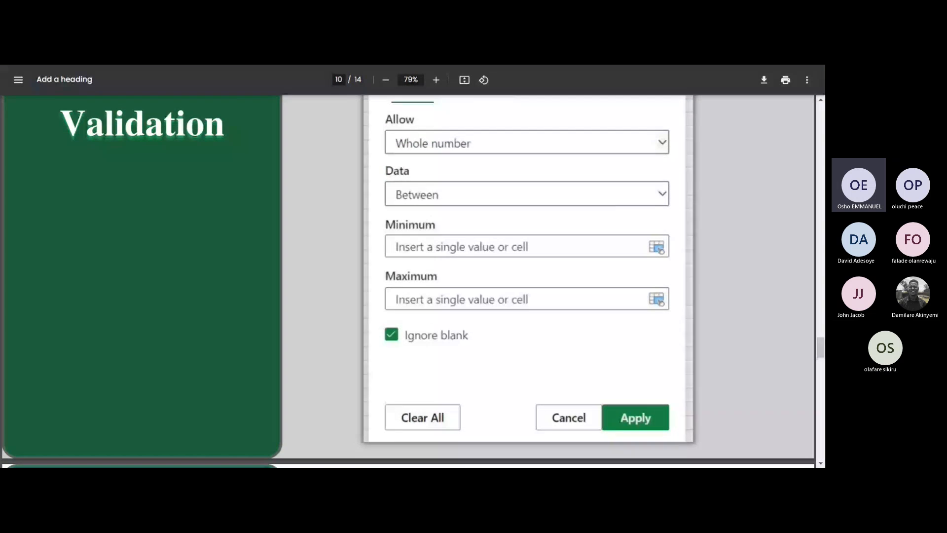
{"action": "scroll", "coordinate": [441, 381], "scroll_direction": "up", "scroll_amount": 1}
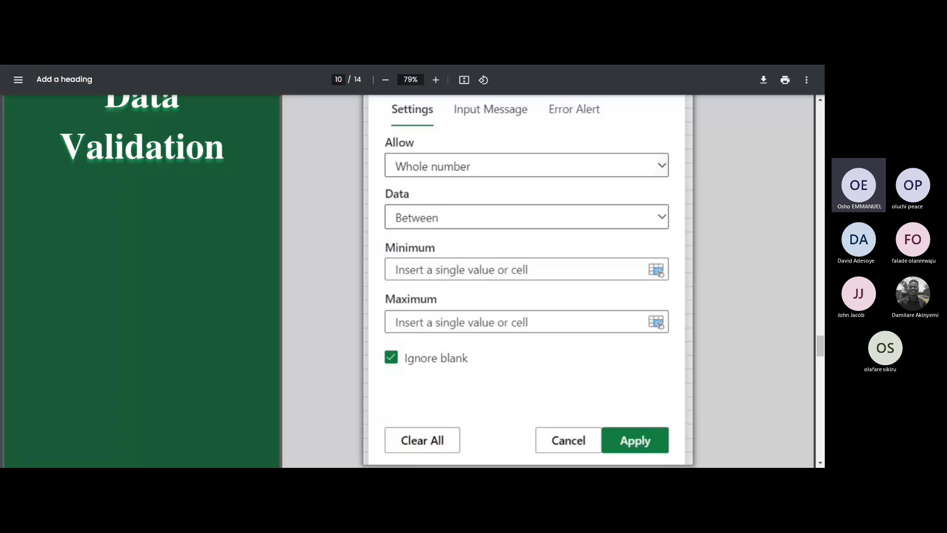
{"action": "scroll", "coordinate": [407, 281], "scroll_direction": "down", "scroll_amount": 1}
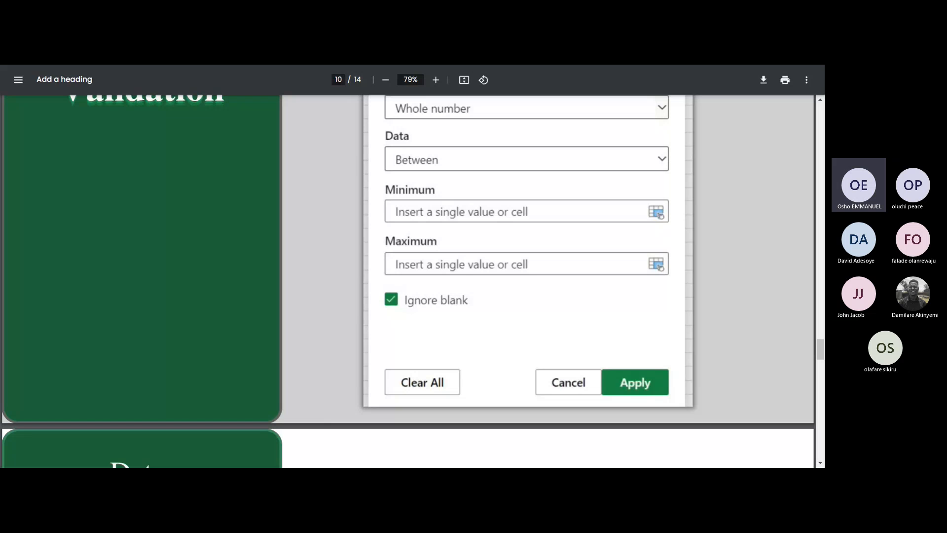
{"action": "scroll", "coordinate": [412, 271], "scroll_direction": "down", "scroll_amount": 3}
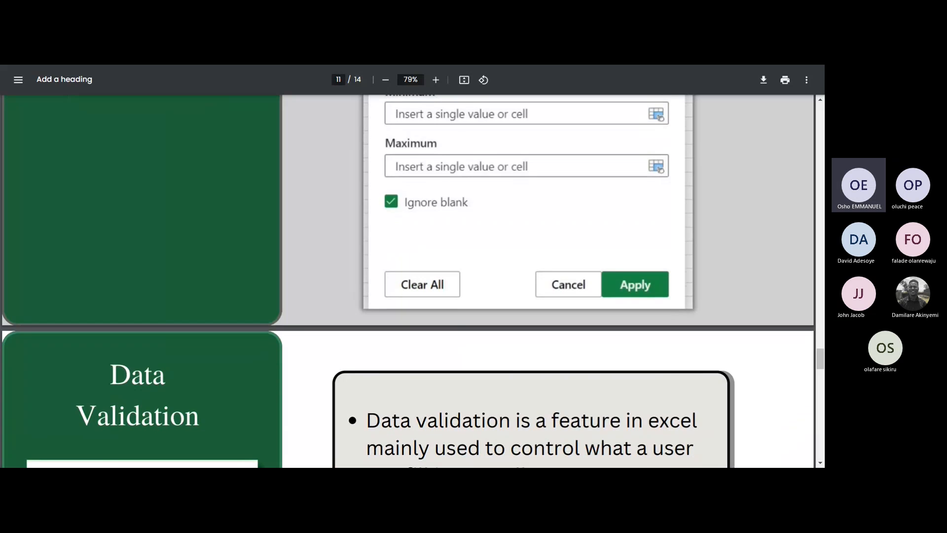
{"action": "scroll", "coordinate": [411, 277], "scroll_direction": "down", "scroll_amount": 3}
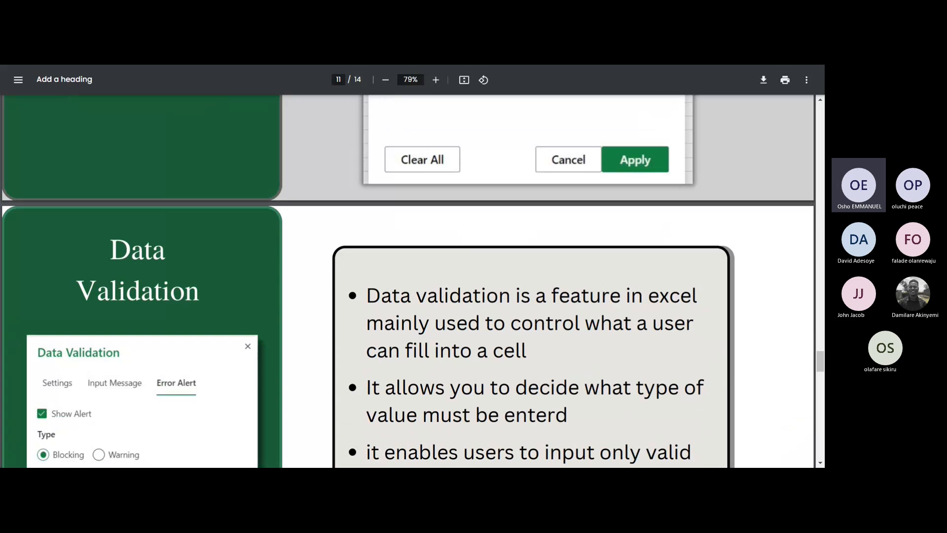
{"action": "scroll", "coordinate": [408, 282], "scroll_direction": "down", "scroll_amount": 1}
{"action": "scroll", "coordinate": [408, 281], "scroll_direction": "down", "scroll_amount": 3}
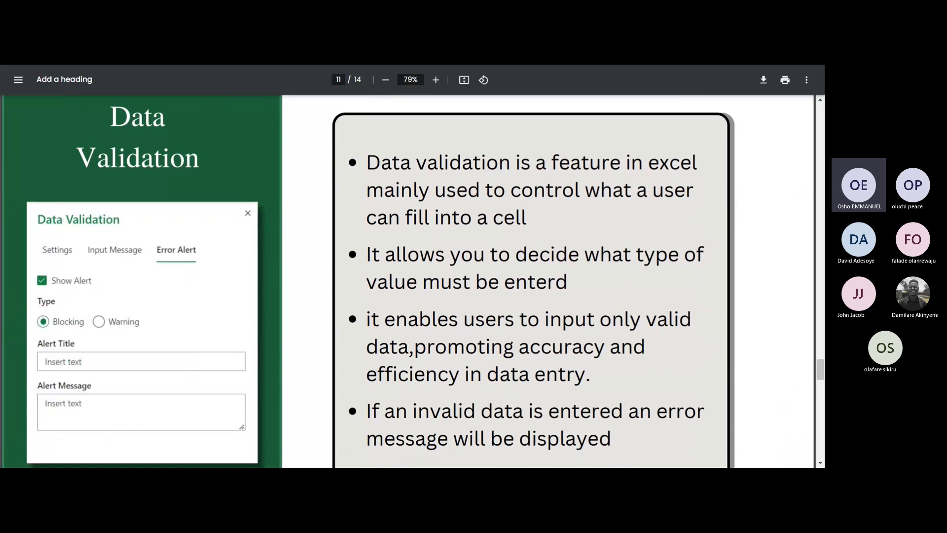
{"action": "scroll", "coordinate": [409, 281], "scroll_direction": "down", "scroll_amount": 1}
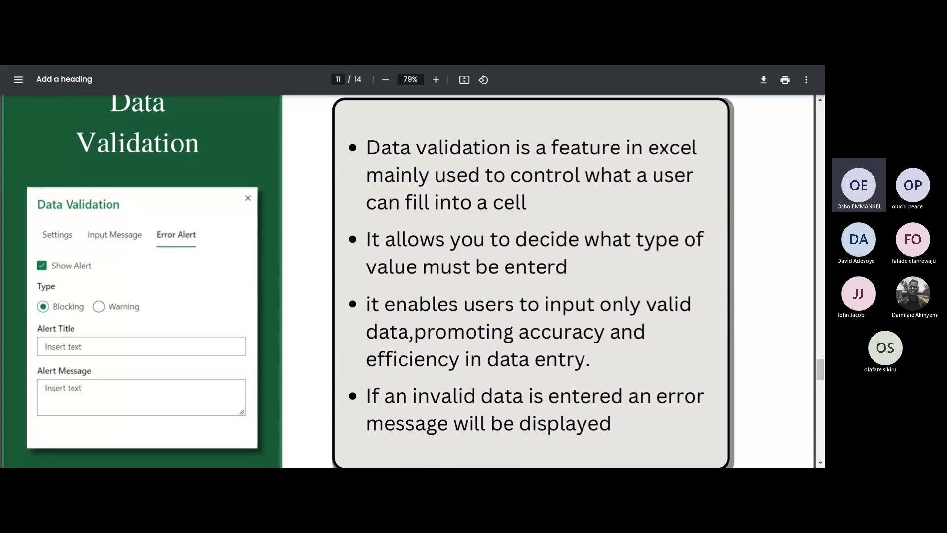
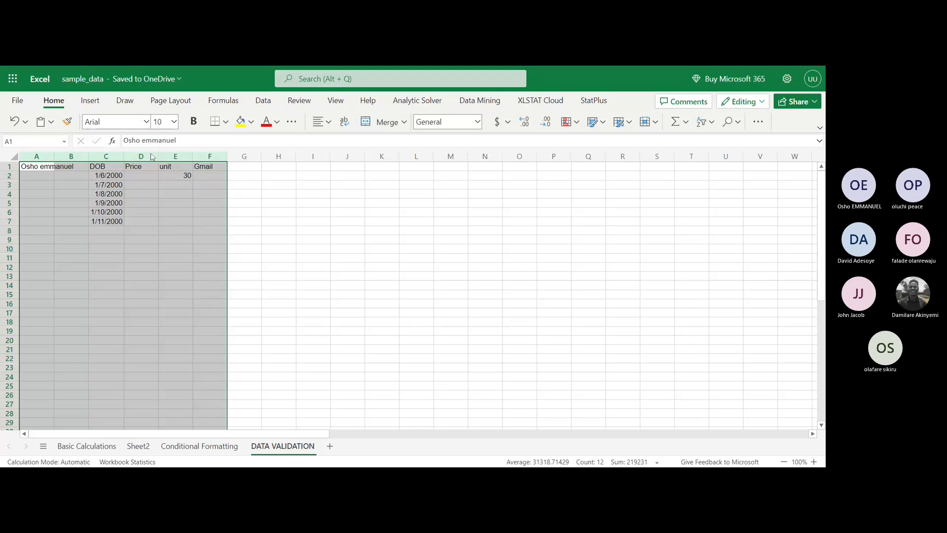
Step: Delete the selected columns A to F and enter the header NAME in cell A1
{"action": "right_click", "coordinate": [153, 156]}
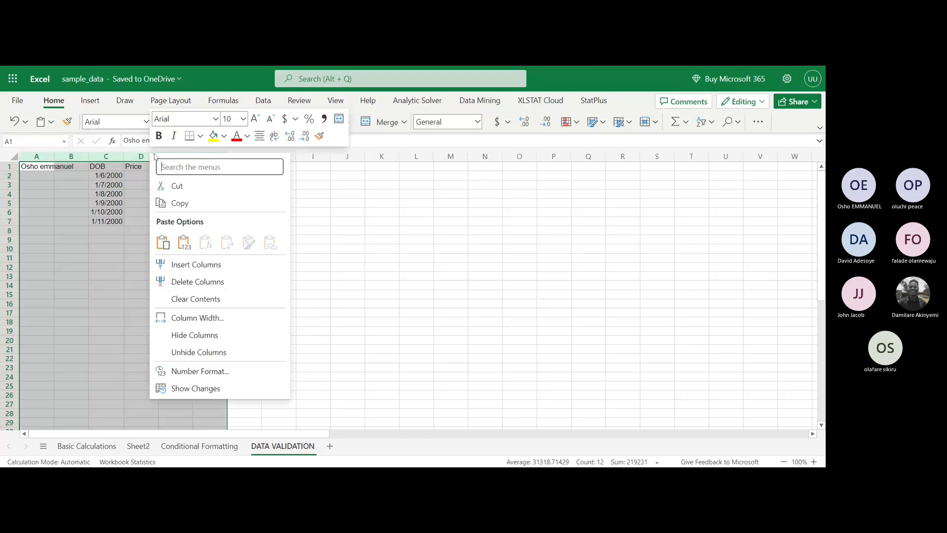
{"action": "left_click", "coordinate": [177, 284]}
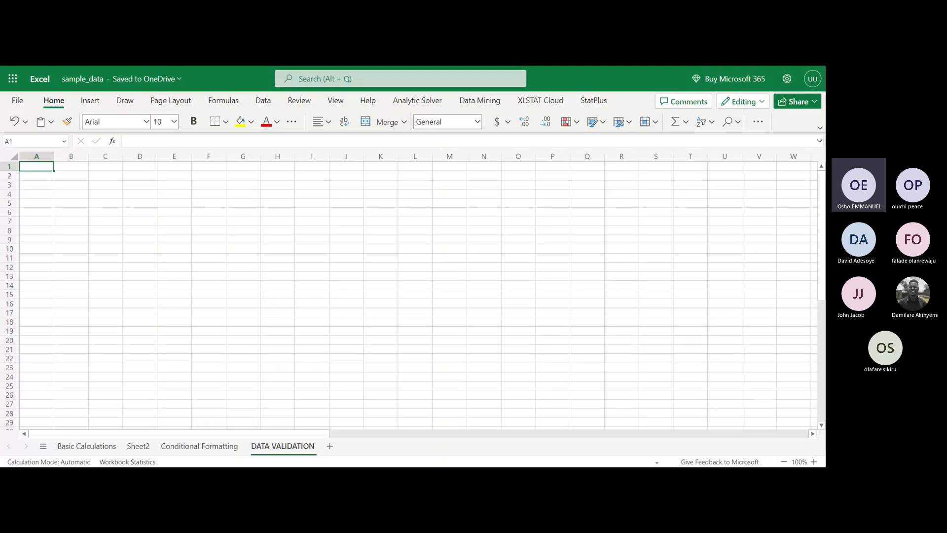
{"action": "double_click", "coordinate": [30, 166]}
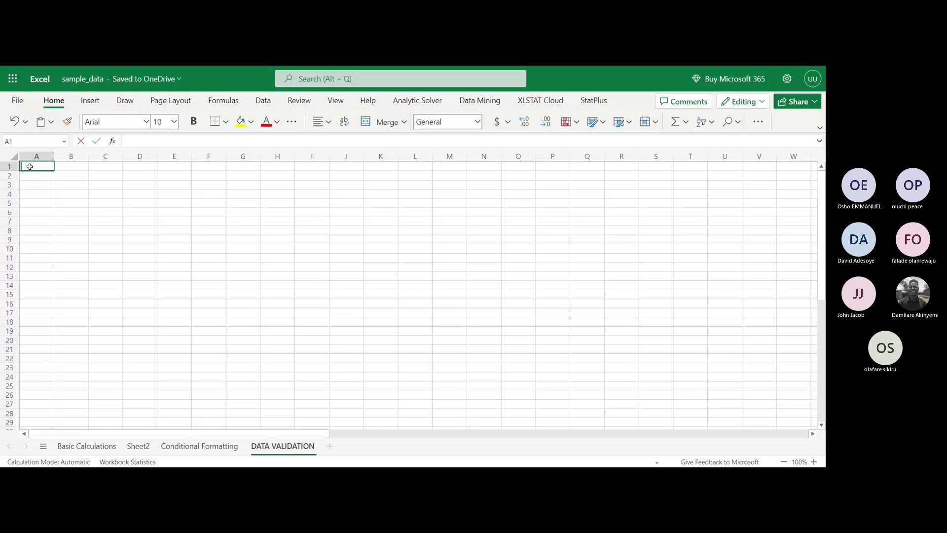
{"action": "type", "text": "na"}
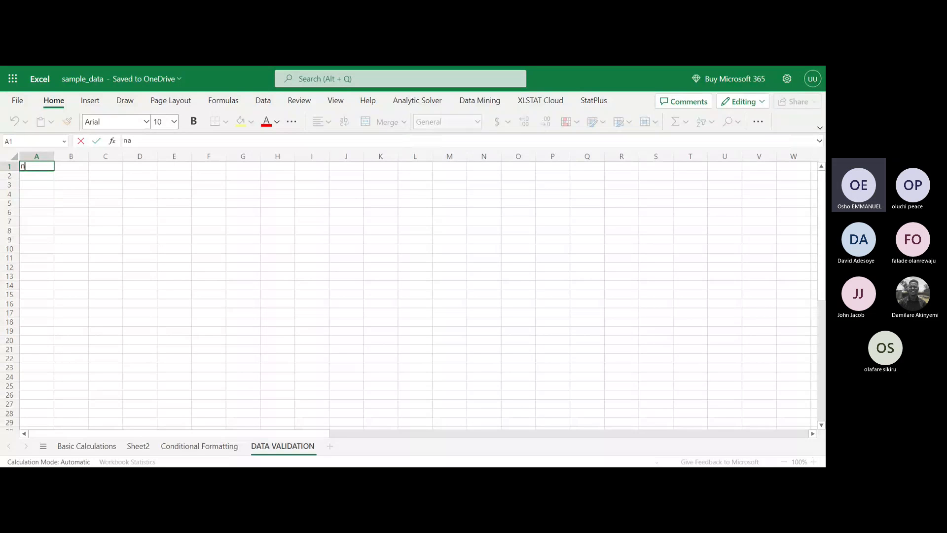
{"action": "key", "text": "BackSpace"}
{"action": "key", "text": "BackSpace"}
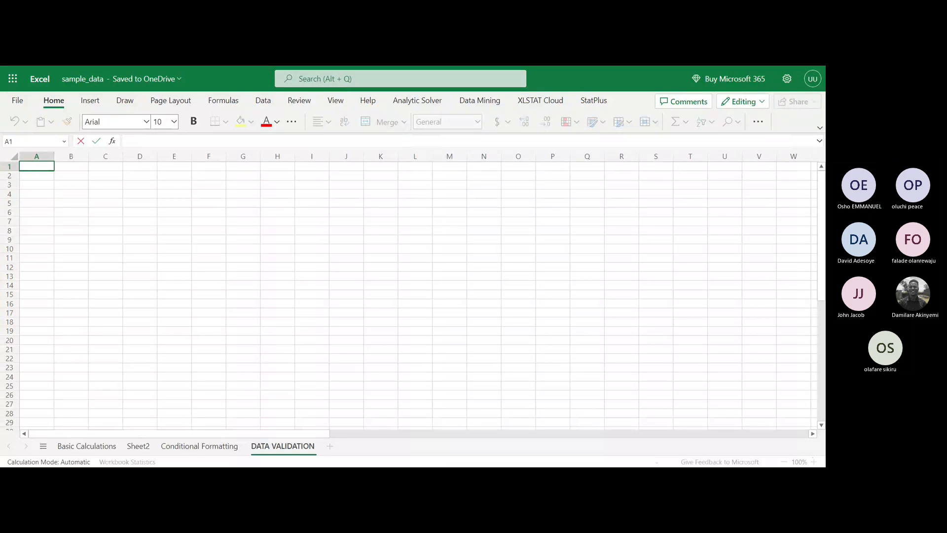
{"action": "type", "text": "NAME"}
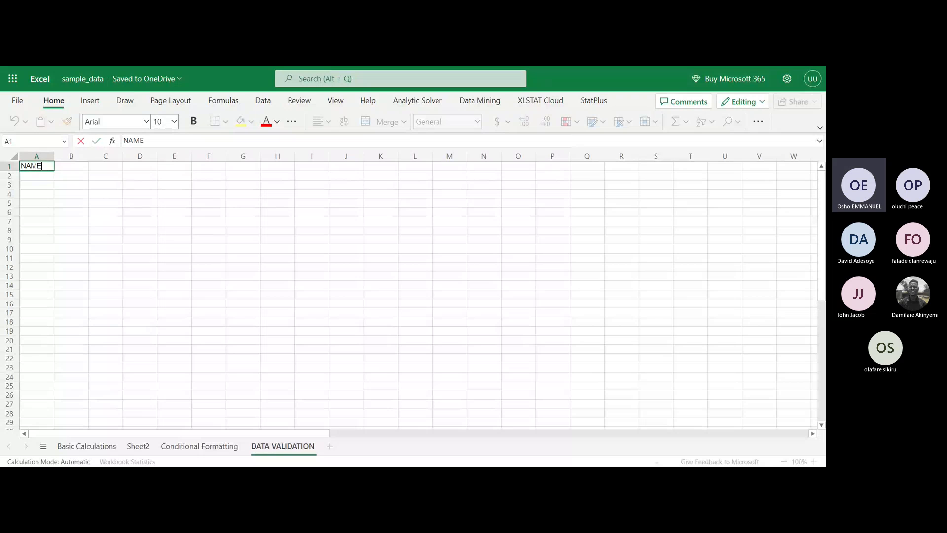
{"action": "key", "text": "Return"}
Step: Apply the 60% - Accent1 cell style to the NAME header in cell A1
{"action": "left_click", "coordinate": [36, 167]}
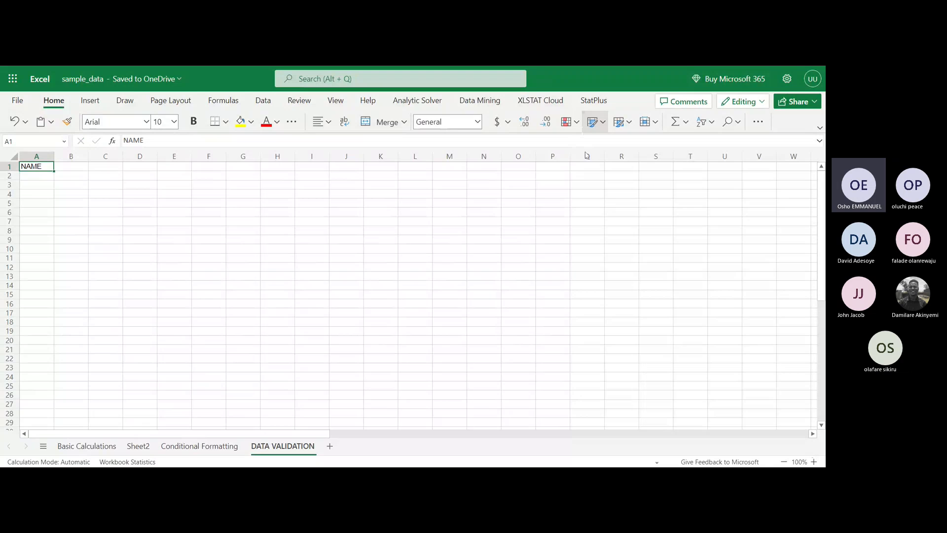
{"action": "left_click", "coordinate": [601, 123]}
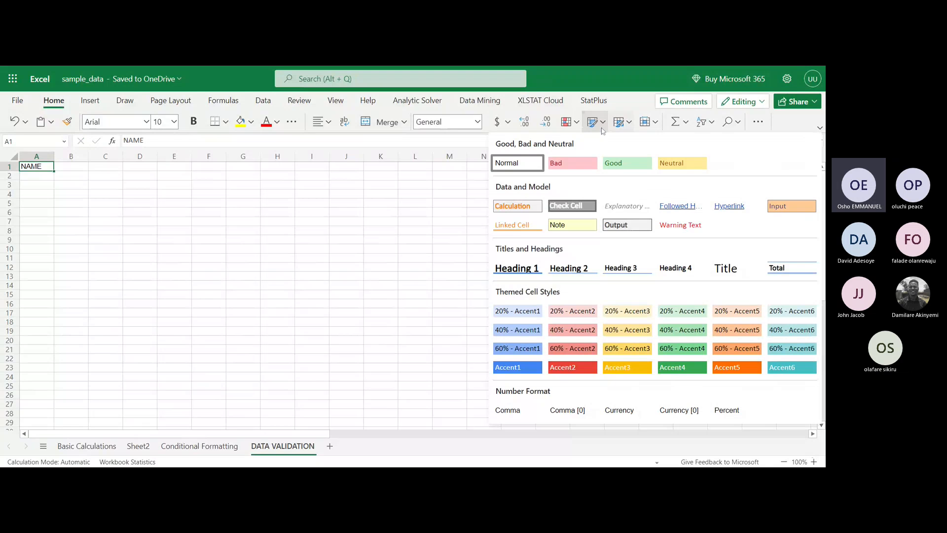
{"action": "left_click", "coordinate": [514, 349]}
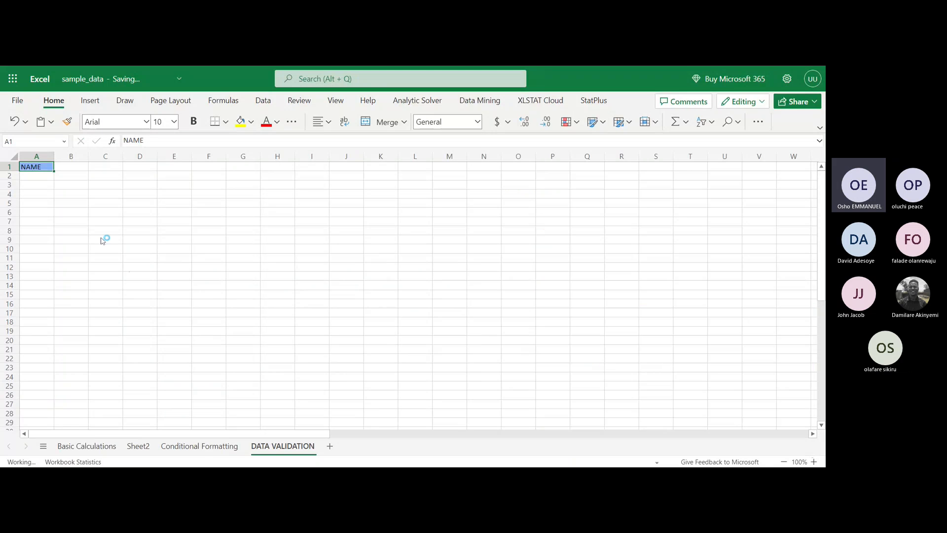
Step: Apply a data validation rule to cell A2 that allows text length less than 7
{"action": "double_click", "coordinate": [38, 178]}
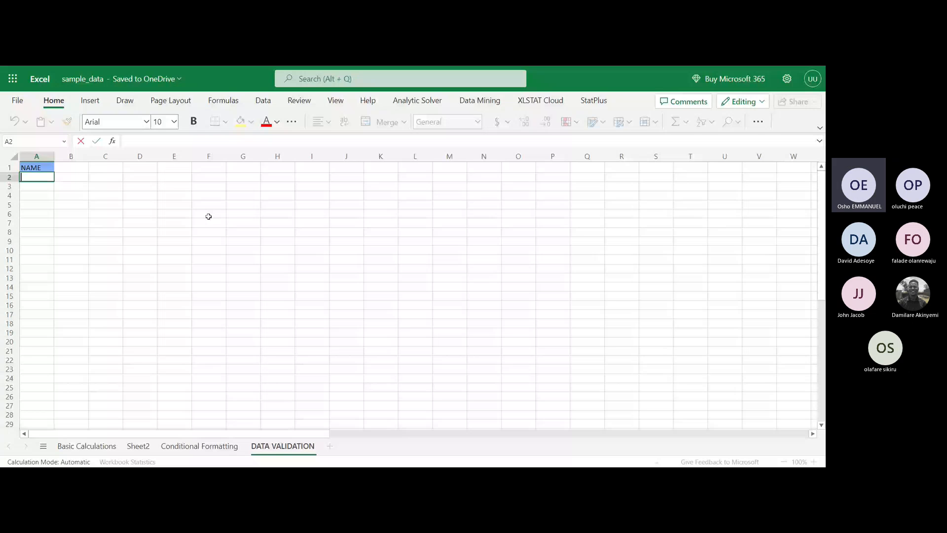
{"action": "left_click", "coordinate": [269, 103]}
{"action": "left_click", "coordinate": [30, 170]}
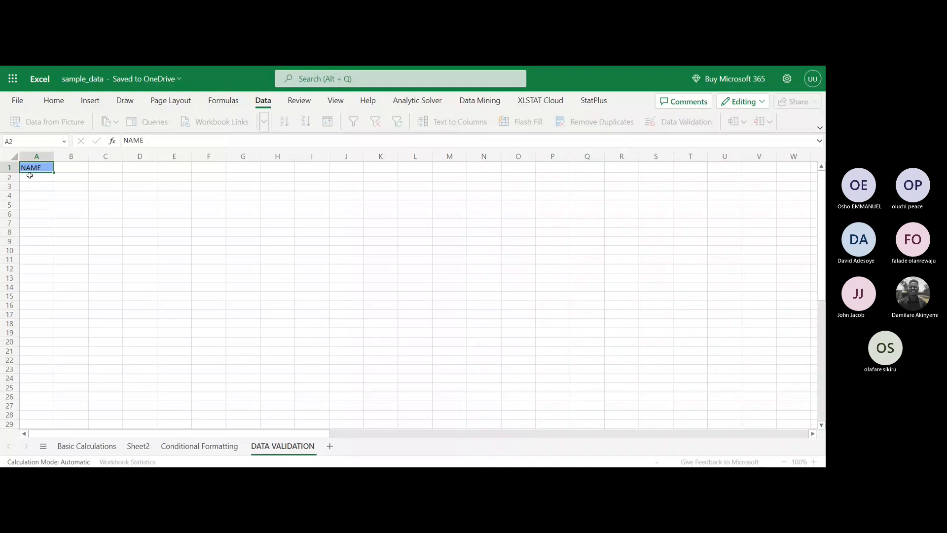
{"action": "left_click", "coordinate": [30, 176]}
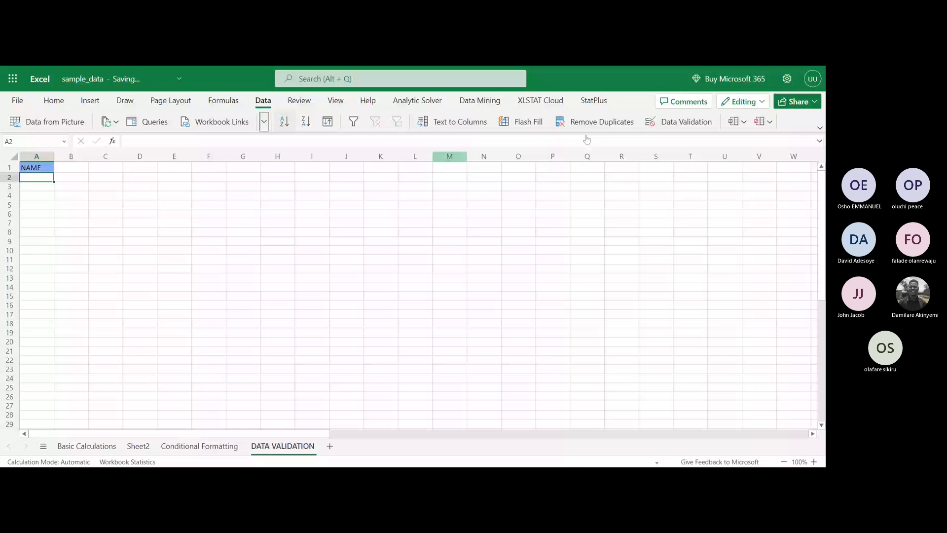
{"action": "left_click", "coordinate": [659, 127]}
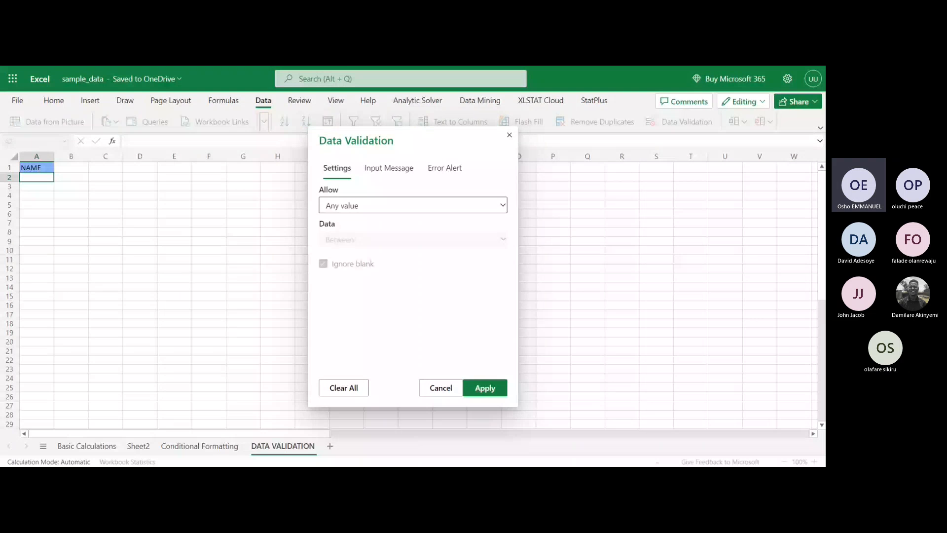
{"action": "left_click", "coordinate": [504, 205]}
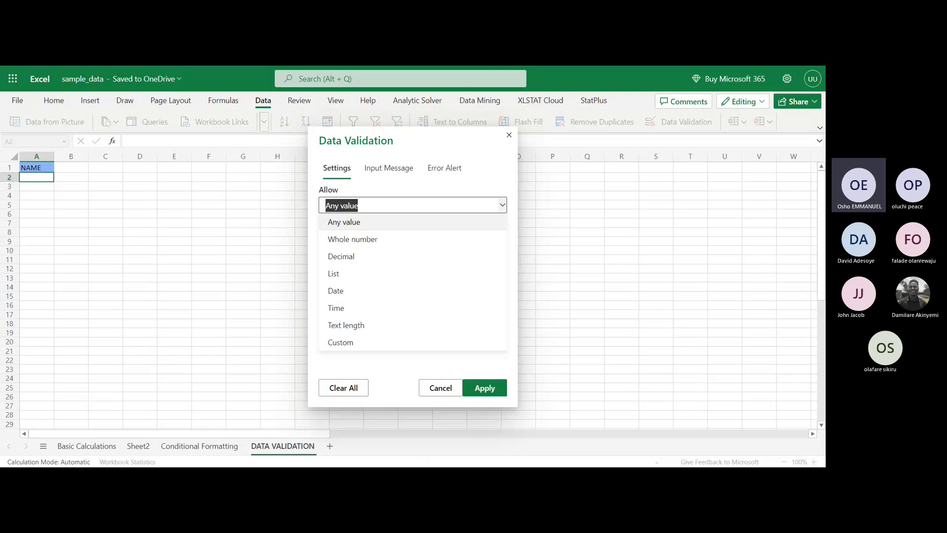
{"action": "left_click", "coordinate": [355, 325]}
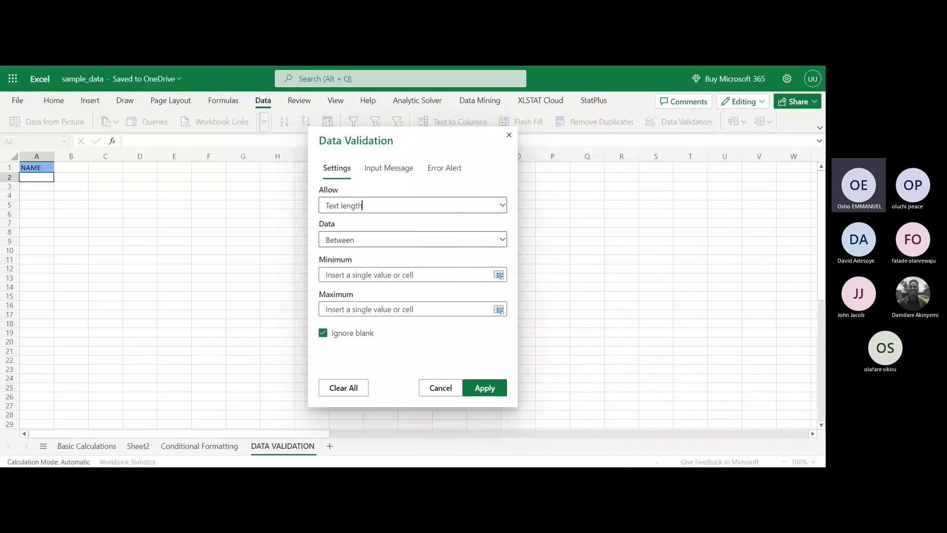
{"action": "left_click", "coordinate": [503, 240]}
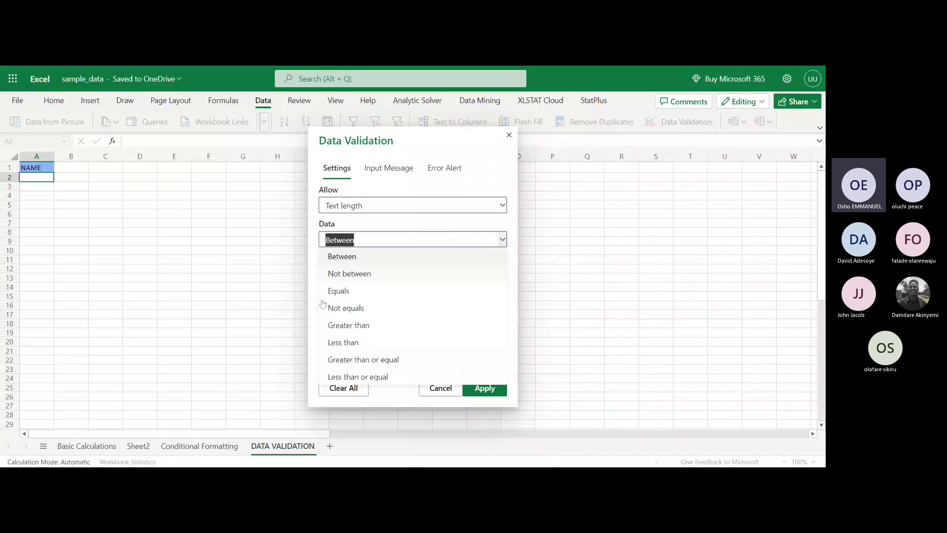
{"action": "left_click", "coordinate": [341, 344]}
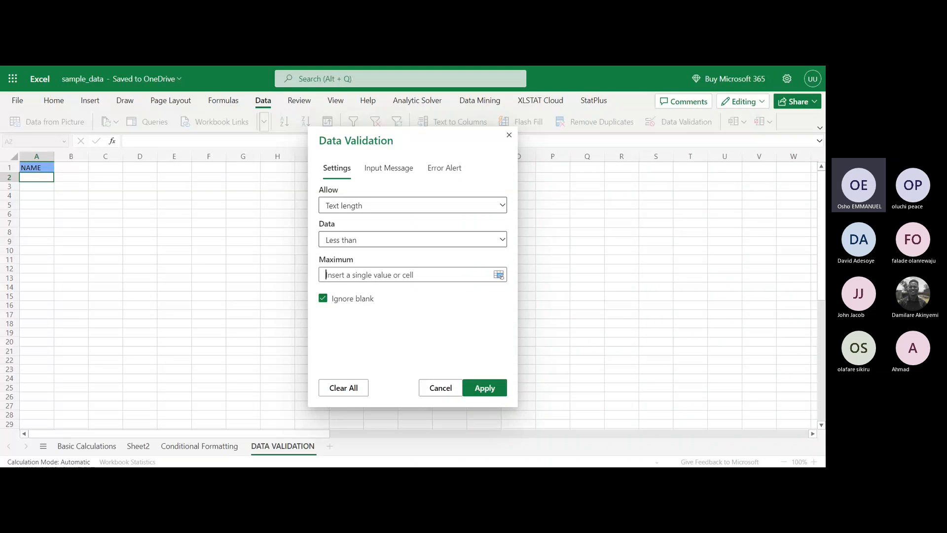
{"action": "type", "text": "7"}
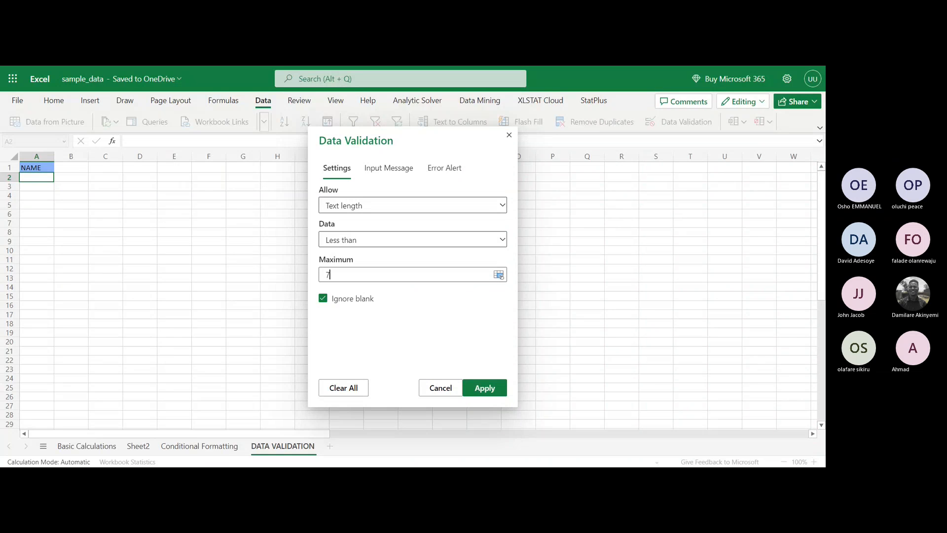
{"action": "left_click", "coordinate": [484, 387]}
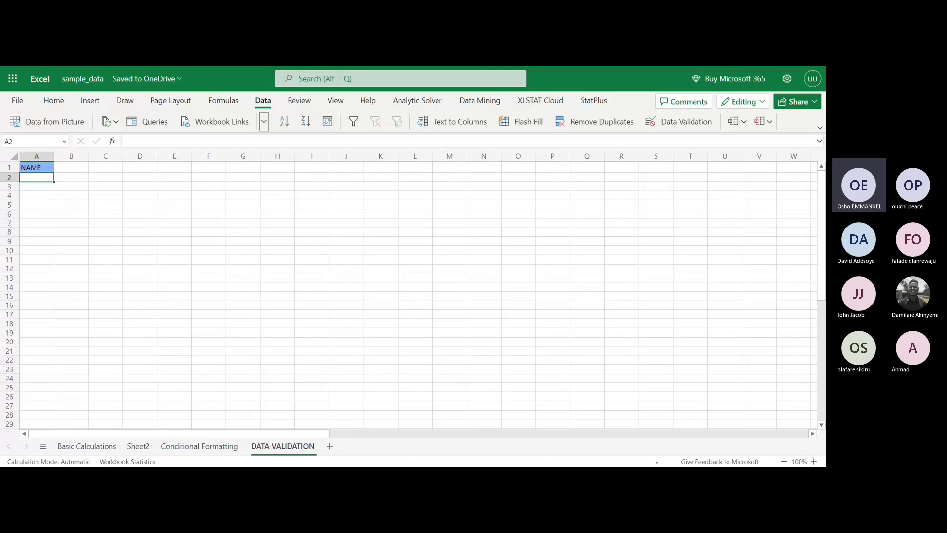
Step: Enter a capitalised four-letter first name in cell A2 to test the text length rule
{"action": "left_click_drag", "start_coordinate": [36, 177], "coordinate": [36, 360]}
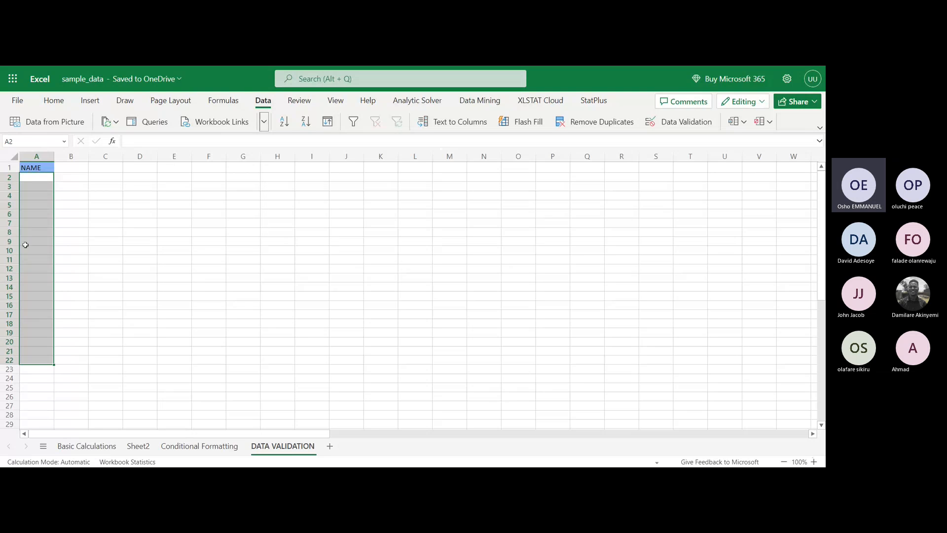
{"action": "double_click", "coordinate": [33, 178]}
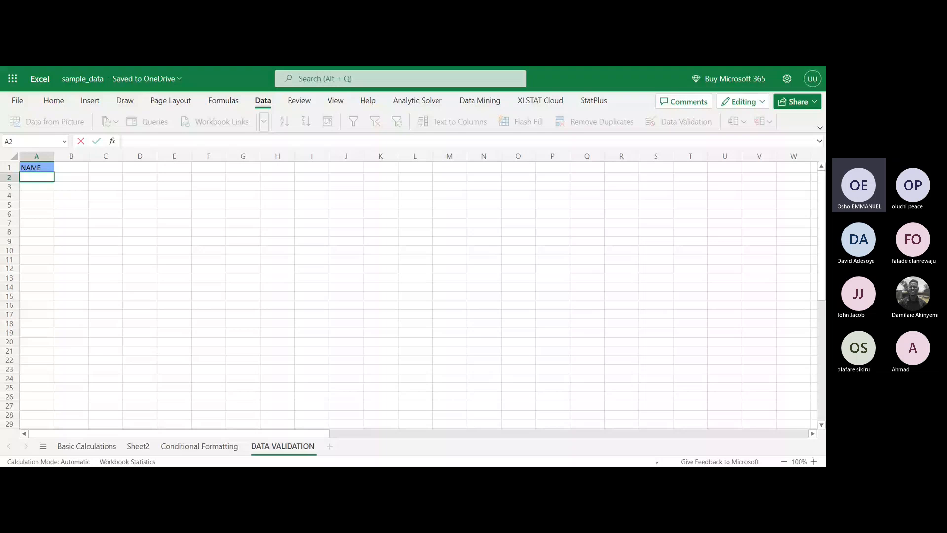
{"action": "type", "text": "sEY"}
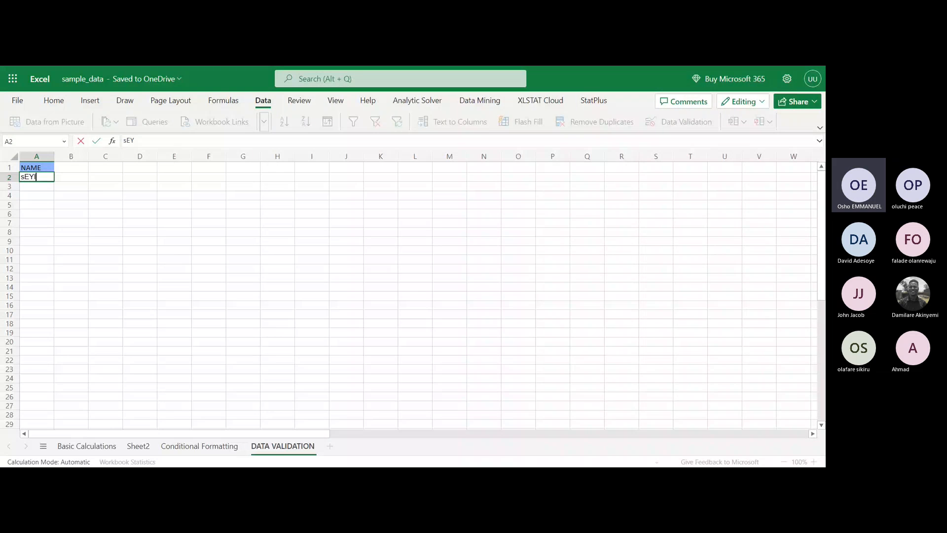
{"action": "type", "text": "I"}
{"action": "key", "text": "BackSpace"}
{"action": "key", "text": "BackSpace"}
{"action": "key", "text": "BackSpace"}
{"action": "key", "text": "BackSpace"}
{"action": "type", "text": "Seyii"}
{"action": "key", "text": "BackSpace"}
{"action": "key", "text": "Return"}
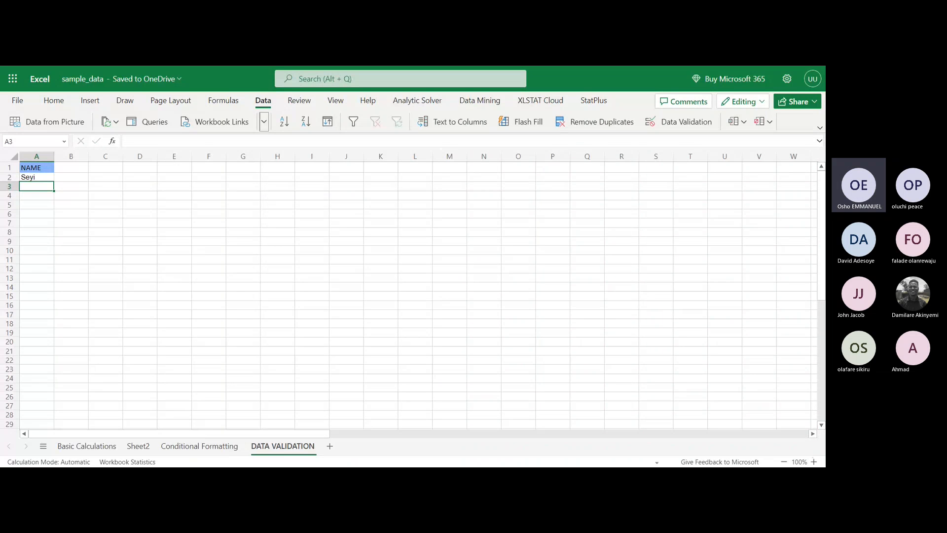
Step: Re-enter the four-letter name in lowercase in cell A2 to test the rule again
{"action": "left_click", "coordinate": [36, 177]}
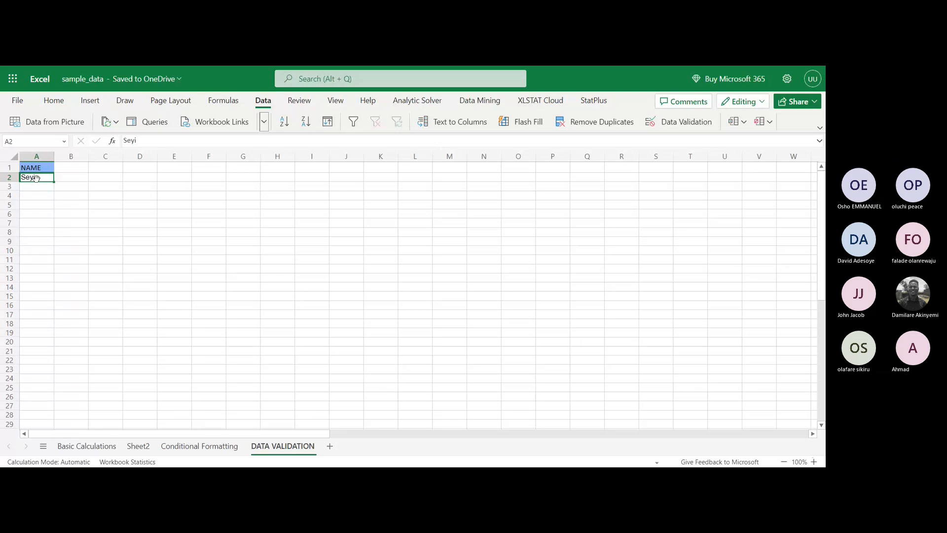
{"action": "type", "text": "seyi"}
{"action": "key", "text": "Return"}
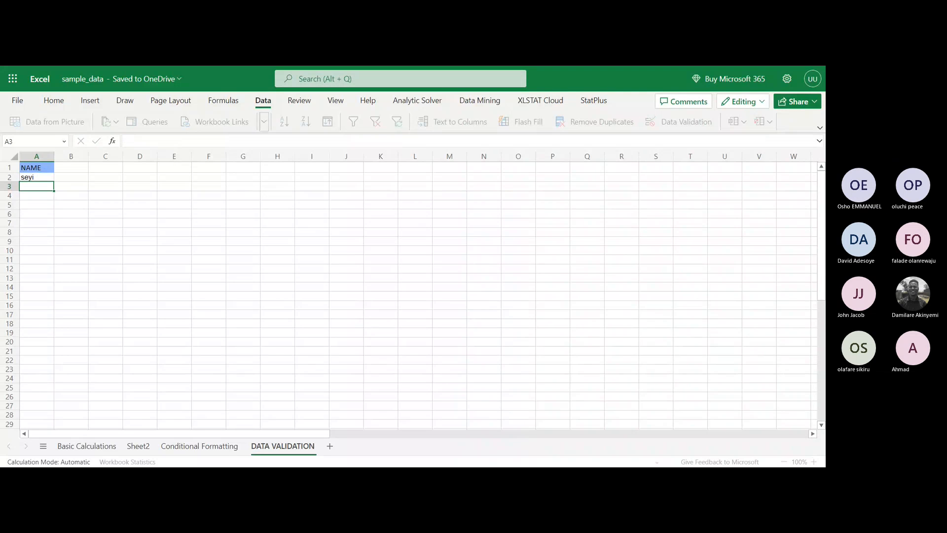
{"action": "left_click", "coordinate": [48, 177]}
{"action": "double_click", "coordinate": [49, 177]}
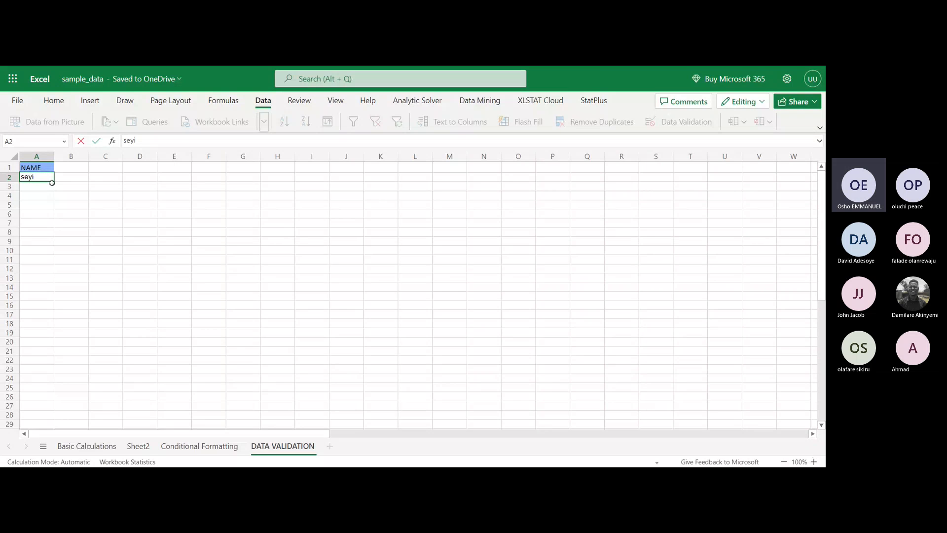
{"action": "key", "text": "Return"}
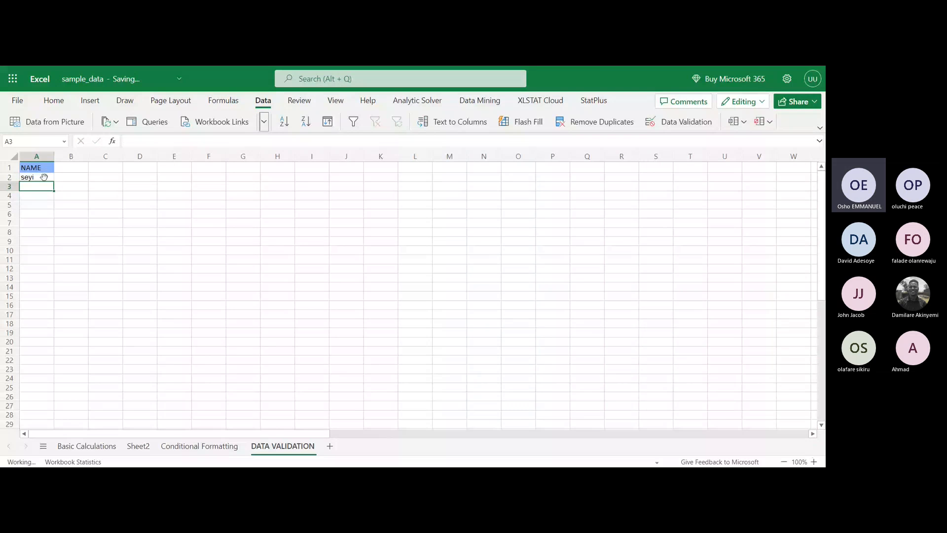
Step: Add a blocking error alert titled "Not less than 7 words must be inputted" to cell A2's text length validation rule
{"action": "left_click", "coordinate": [44, 176]}
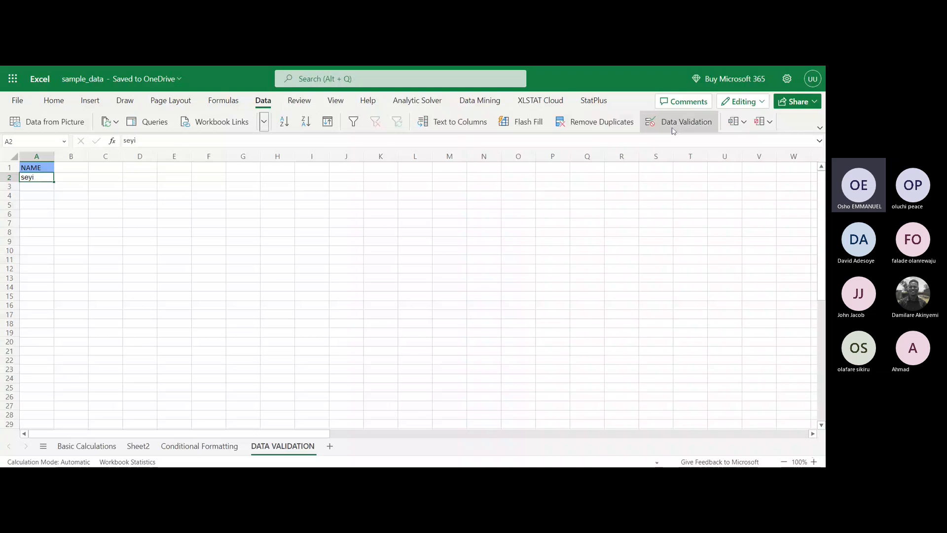
{"action": "left_click", "coordinate": [674, 131]}
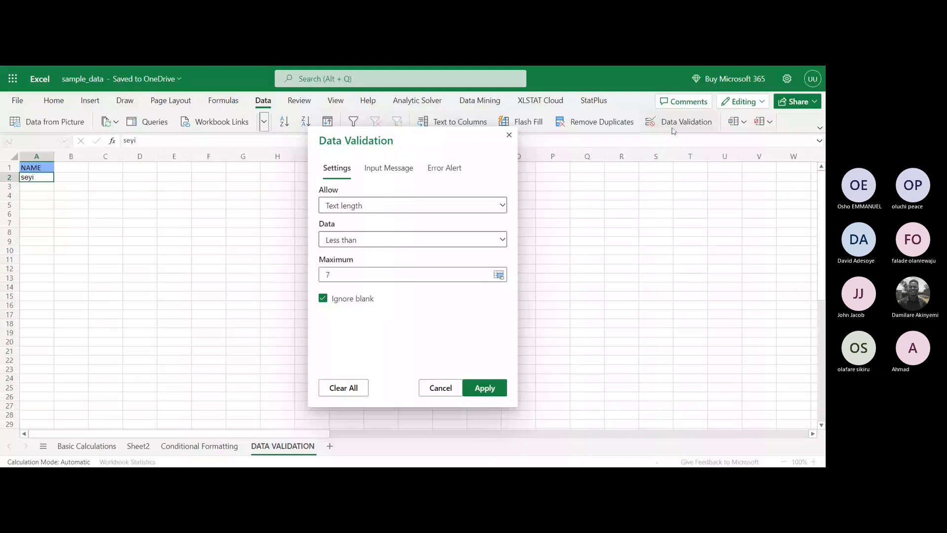
{"action": "left_click", "coordinate": [413, 239]}
{"action": "left_click", "coordinate": [343, 342]}
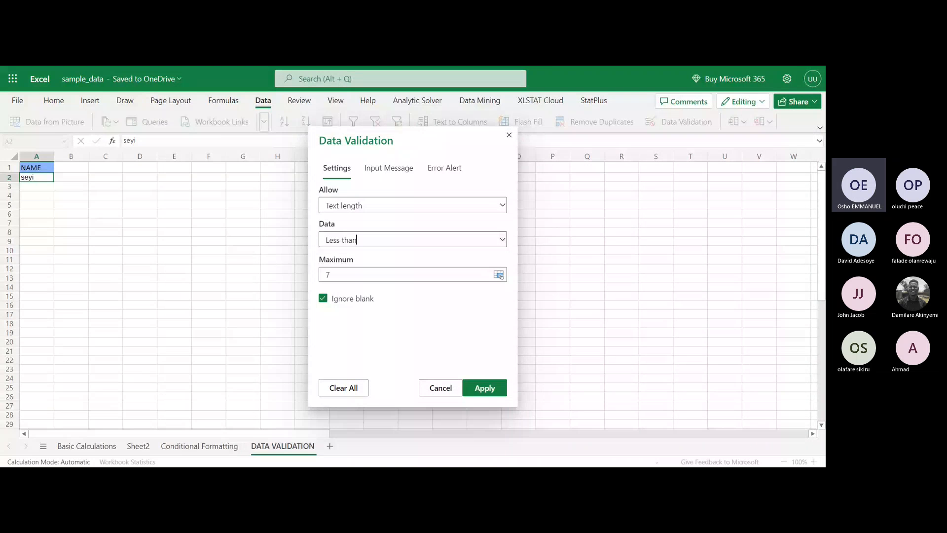
{"action": "left_click", "coordinate": [389, 168]}
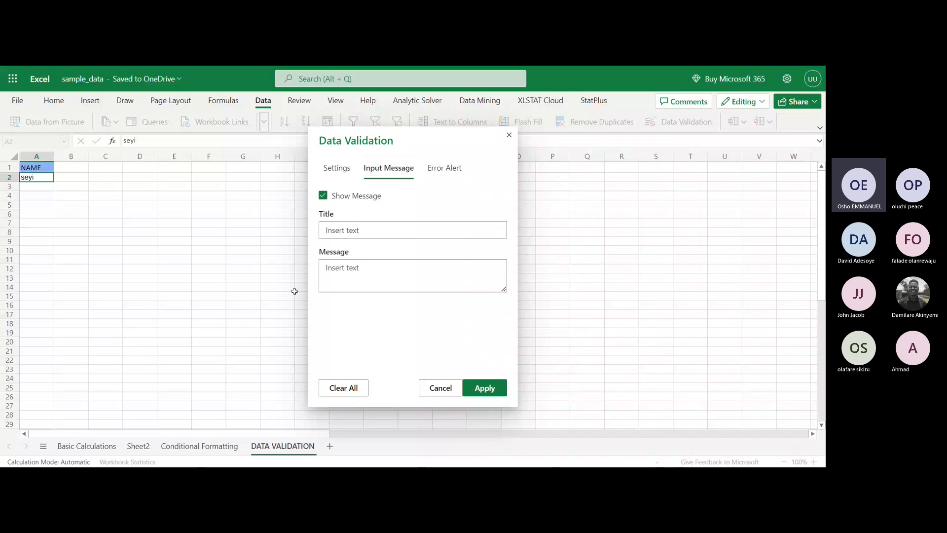
{"action": "left_click", "coordinate": [445, 167]}
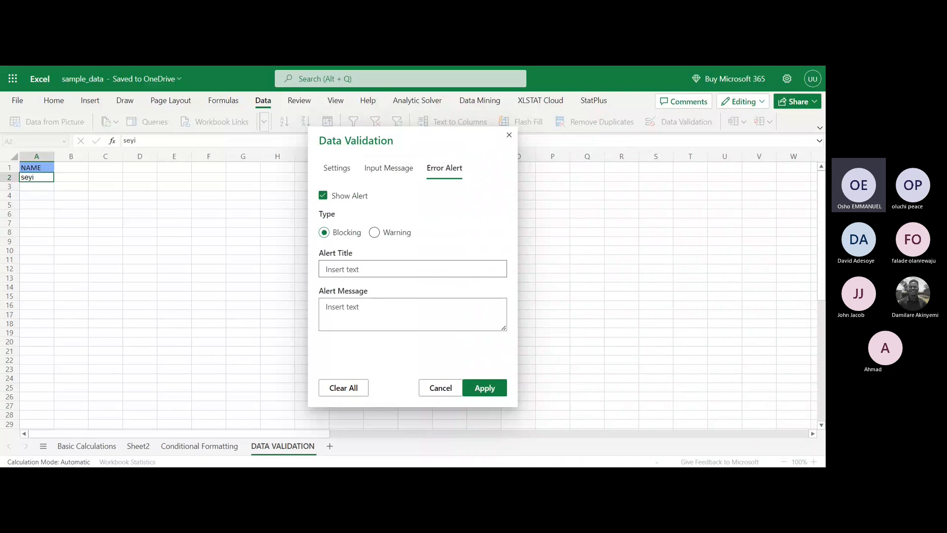
{"action": "left_click", "coordinate": [413, 269]}
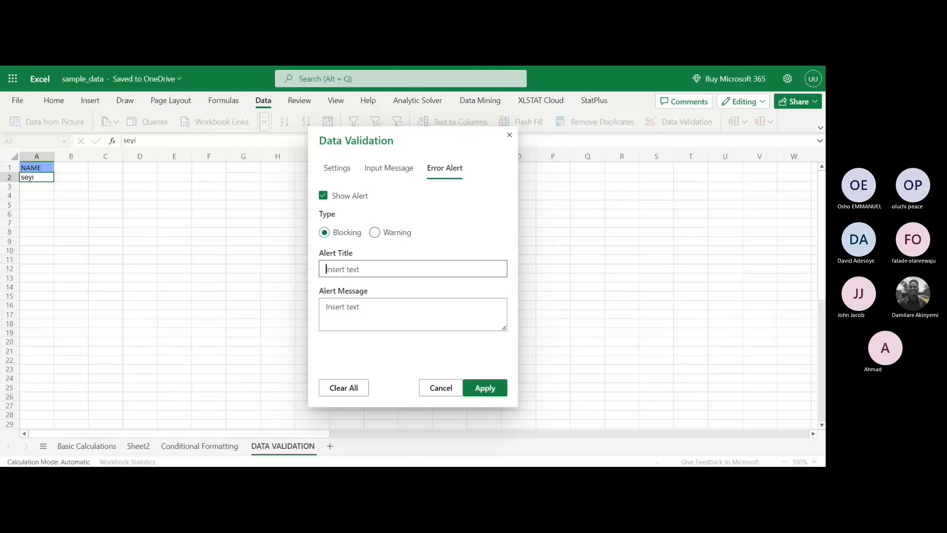
{"action": "type", "text": "No "}
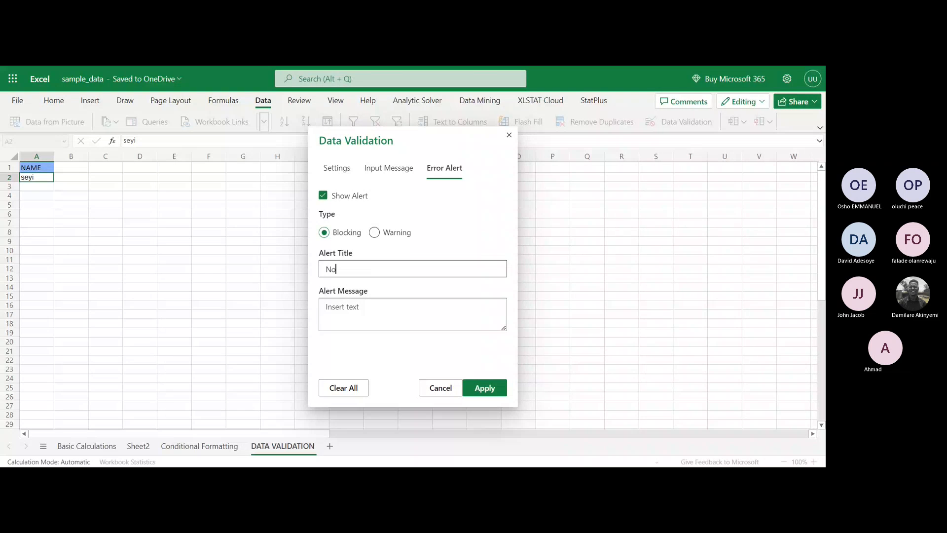
{"action": "type", "text": "wor"}
{"action": "key", "text": "BackSpace"}
{"action": "key", "text": "BackSpace"}
{"action": "key", "text": "BackSpace"}
{"action": "key", "text": "BackSpace"}
{"action": "type", "text": "t less than "}
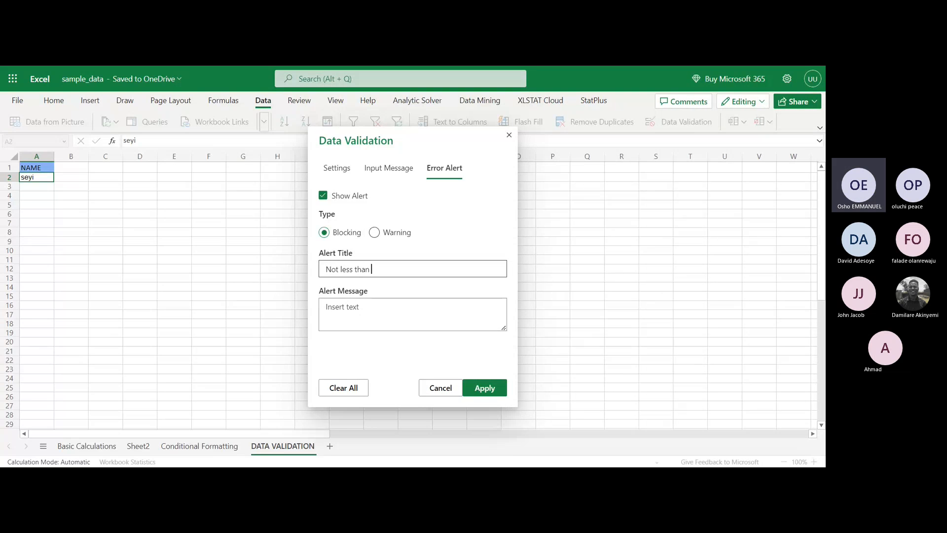
{"action": "type", "text": "7 words"}
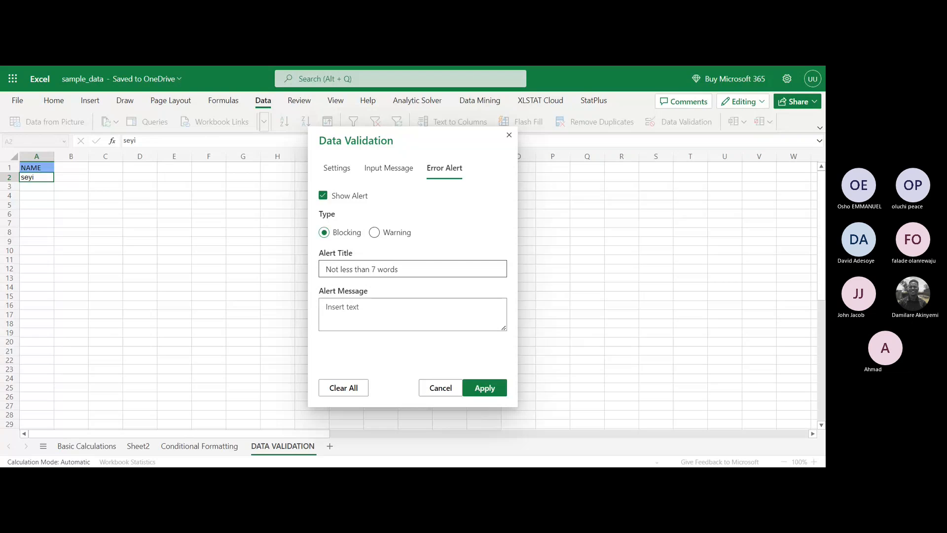
{"action": "type", "text": " mus"}
{"action": "type", "text": "be inp"}
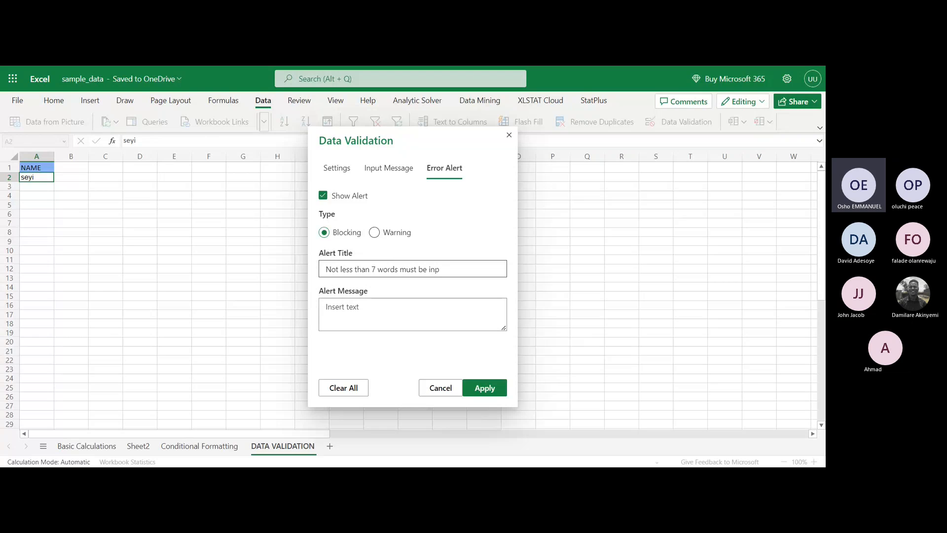
{"action": "type", "text": "uted"}
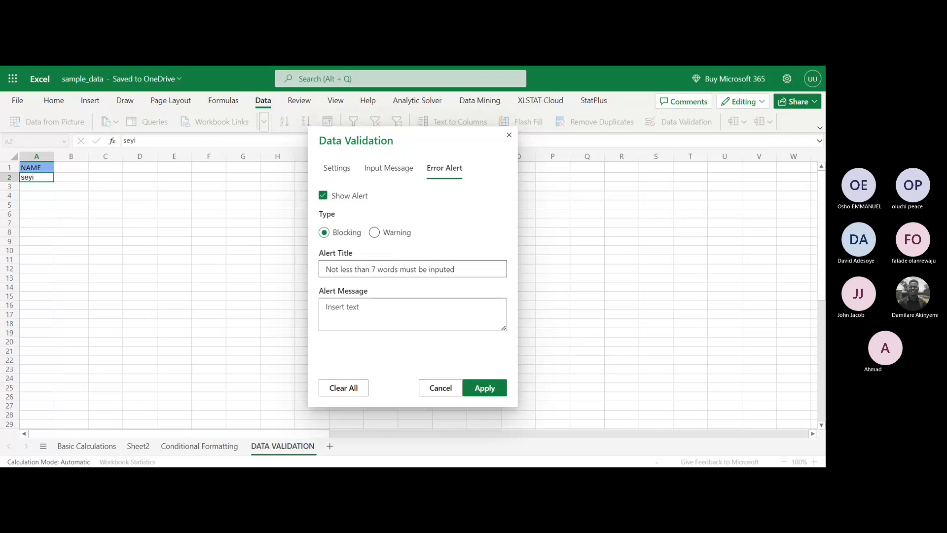
{"action": "key", "text": "BackSpace"}
{"action": "key", "text": "BackSpace"}
{"action": "type", "text": "ted"}
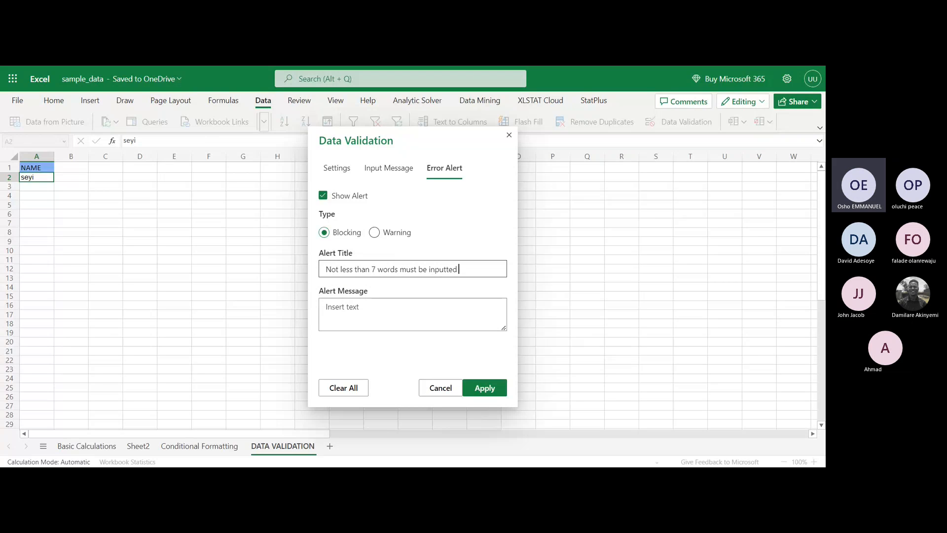
{"action": "left_click", "coordinate": [490, 389]}
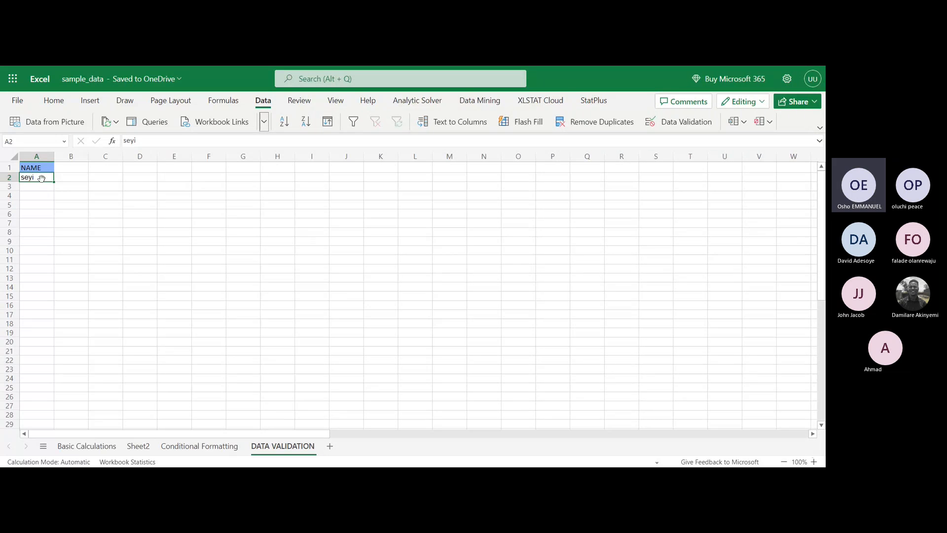
Step: Replace the content of cell A2 with the same four-letter name to test the error alert
{"action": "key", "text": "BackSpace"}
{"action": "type", "text": "se"}
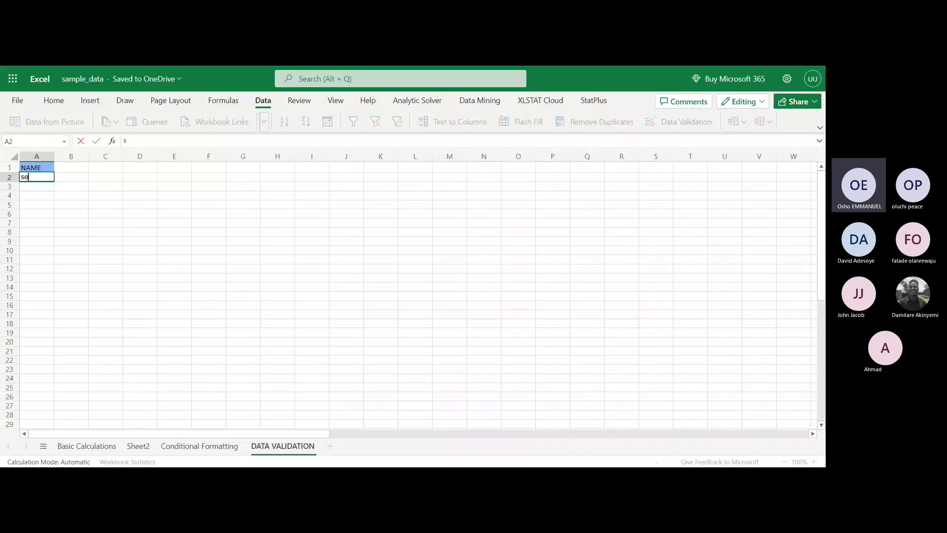
{"action": "type", "text": "yi"}
{"action": "key", "text": "Return"}
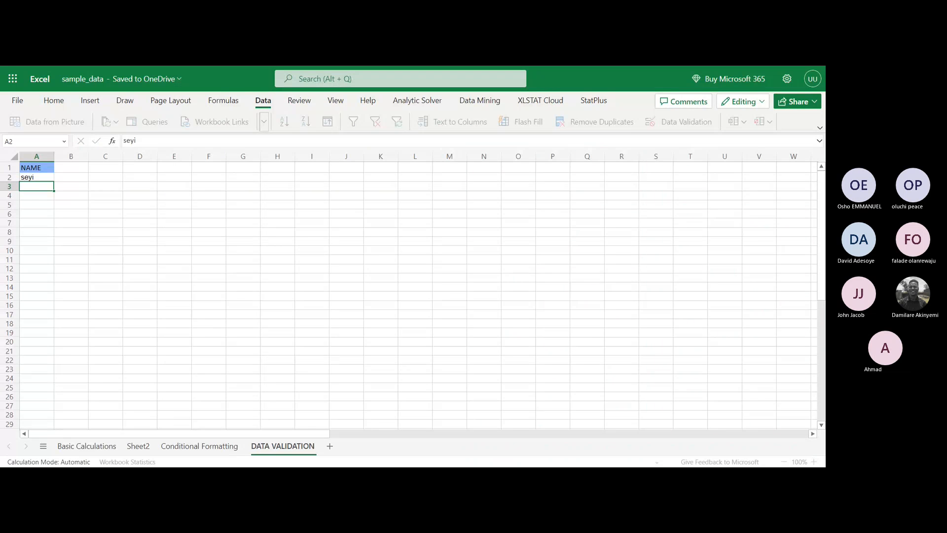
Step: Clear the four-letter name from cell A2 under the NAME header
{"action": "left_click", "coordinate": [49, 178]}
{"action": "double_click", "coordinate": [43, 180]}
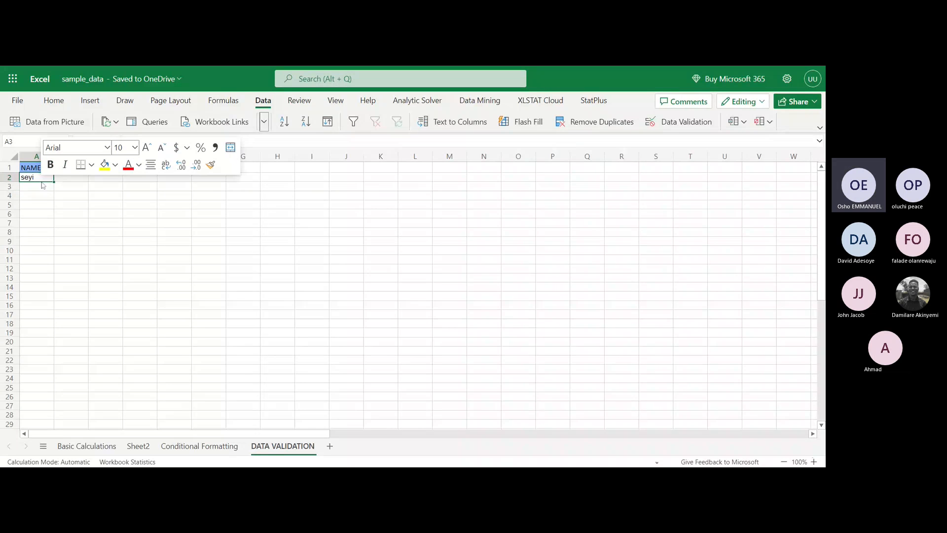
{"action": "key", "text": "BackSpace"}
{"action": "key", "text": "BackSpace"}
{"action": "key", "text": "BackSpace"}
{"action": "key", "text": "BackSpace"}
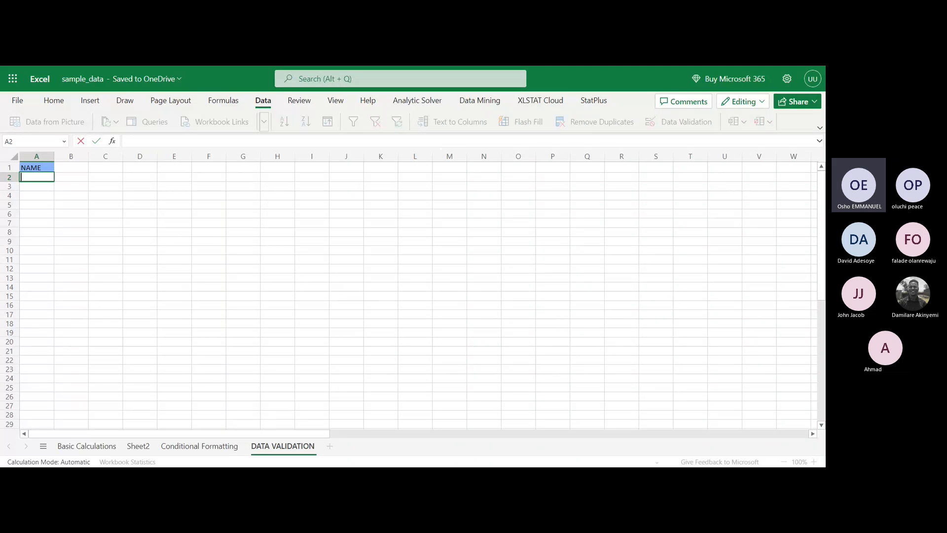
{"action": "key", "text": "Return"}
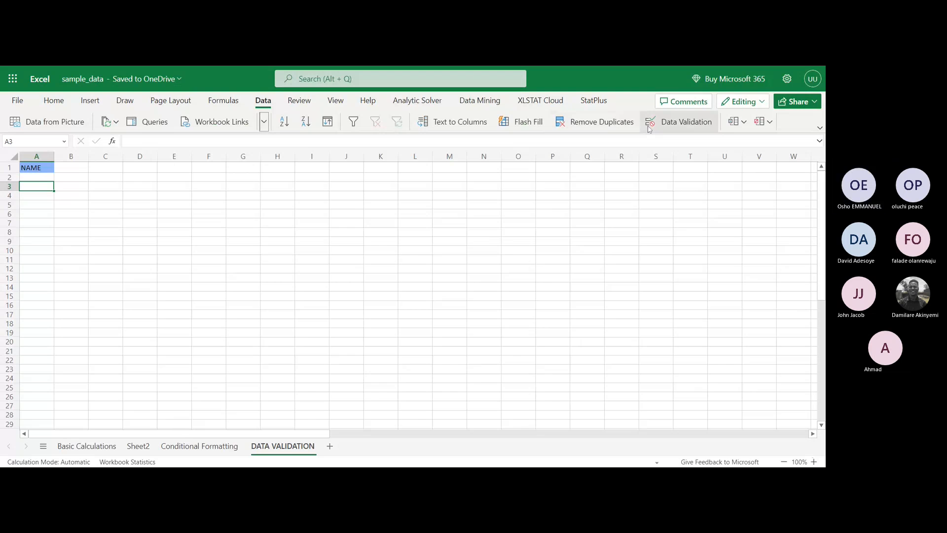
Step: Apply the text length validation rule to cell A3 with the Less than condition
{"action": "left_click", "coordinate": [650, 126]}
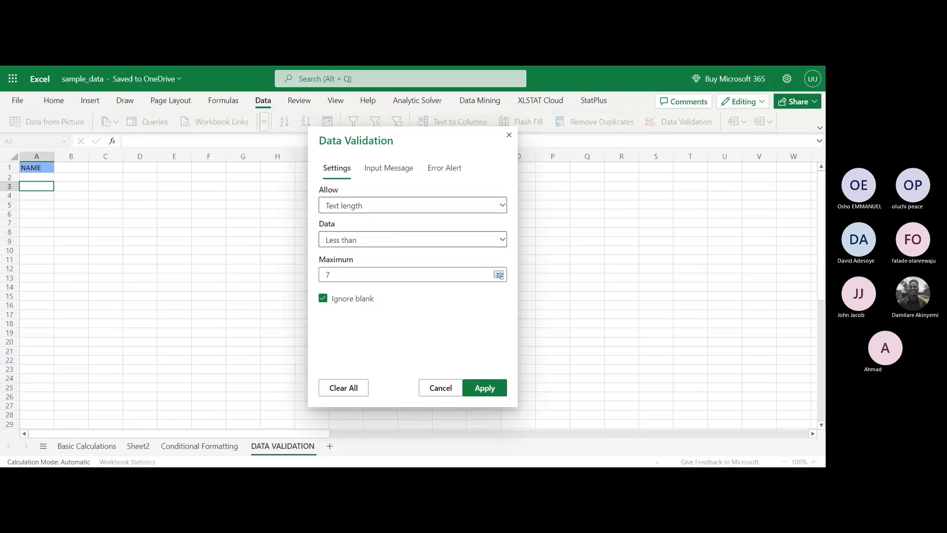
{"action": "left_click", "coordinate": [503, 206]}
{"action": "left_click", "coordinate": [365, 325]}
{"action": "left_click", "coordinate": [502, 240]}
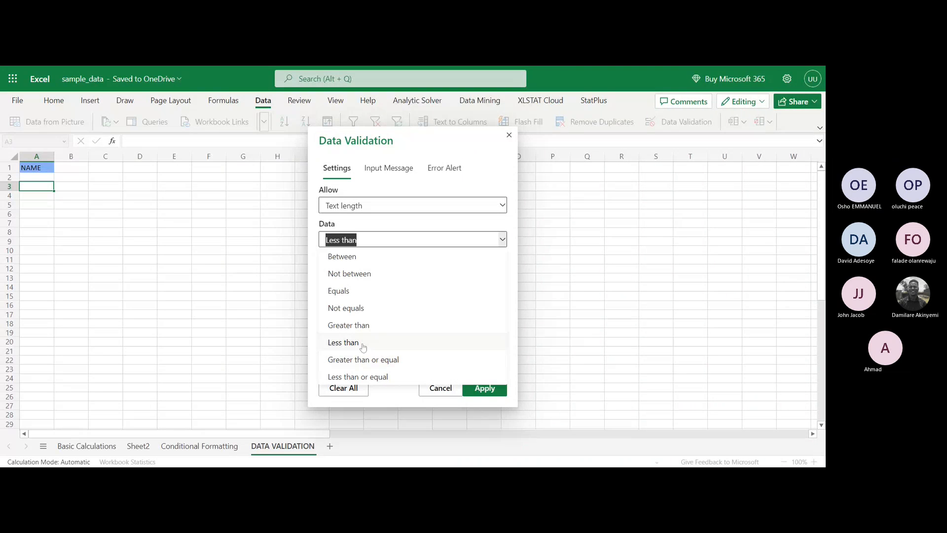
{"action": "left_click", "coordinate": [363, 345]}
{"action": "left_click", "coordinate": [492, 390]}
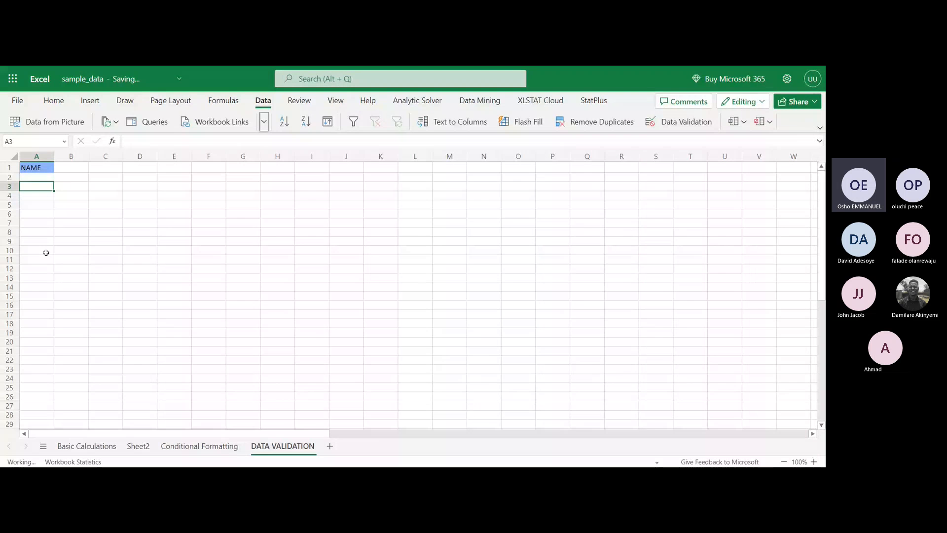
Step: Enter the lowercase four-letter name in cell A3 to test its validation rule
{"action": "double_click", "coordinate": [34, 186]}
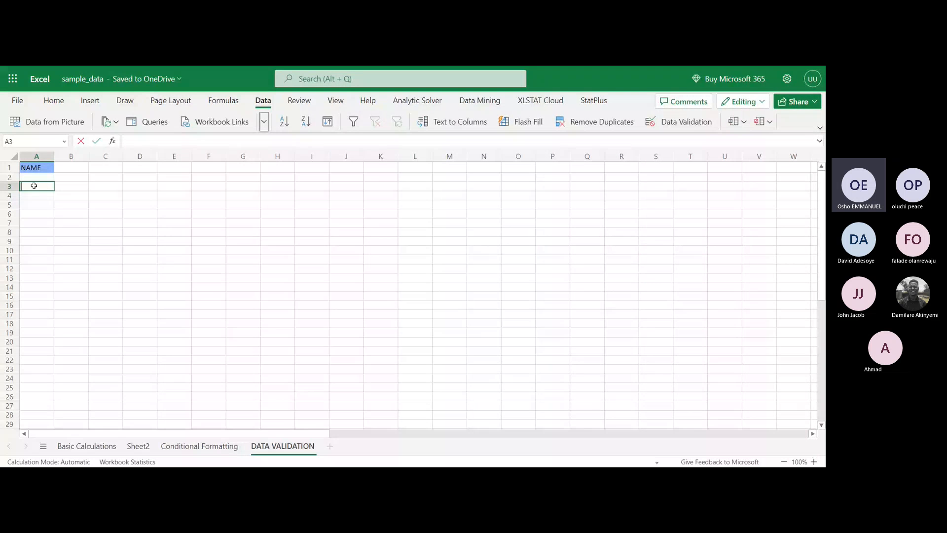
{"action": "type", "text": "s"}
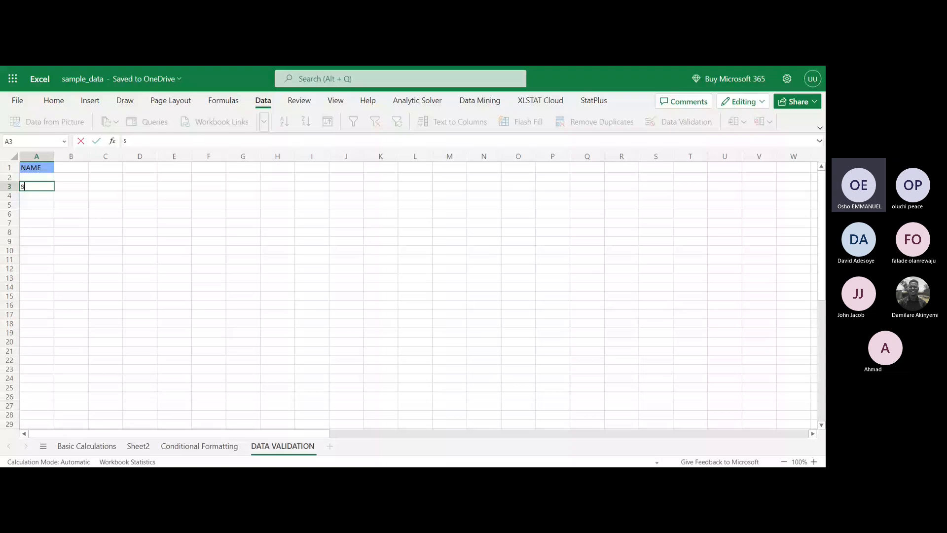
{"action": "type", "text": "eyi"}
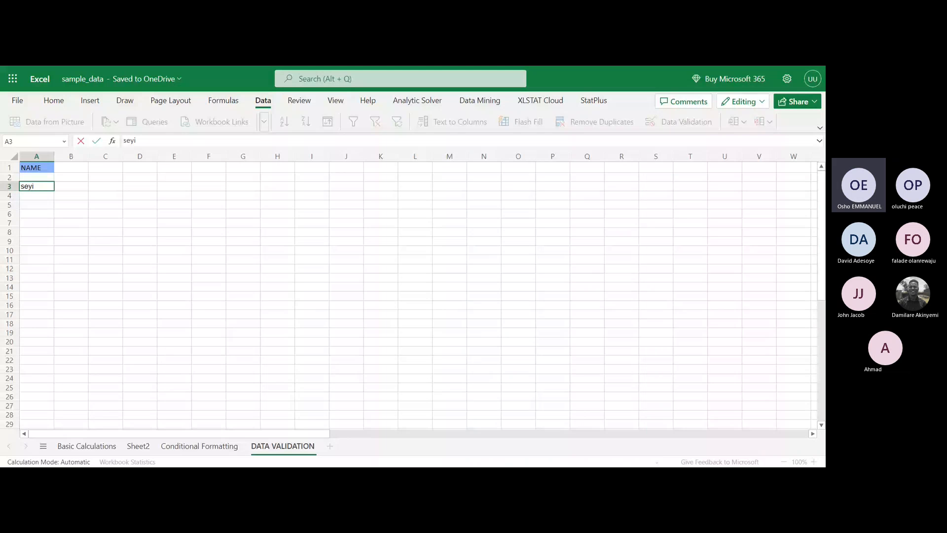
{"action": "key", "text": "Return"}
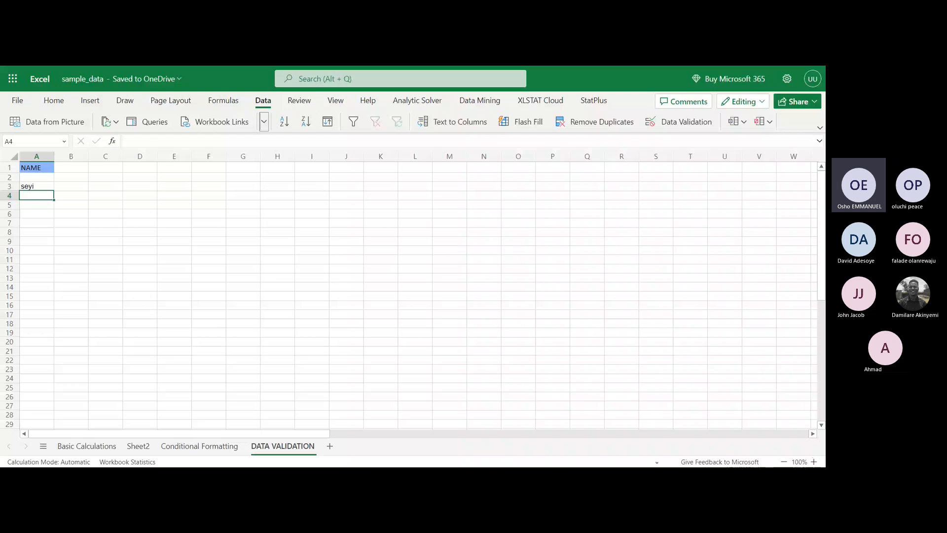
Step: Try to replace the name in cell A3 with a longer lowercase first name followed by an initial
{"action": "left_click", "coordinate": [43, 183]}
{"action": "type", "text": "o"}
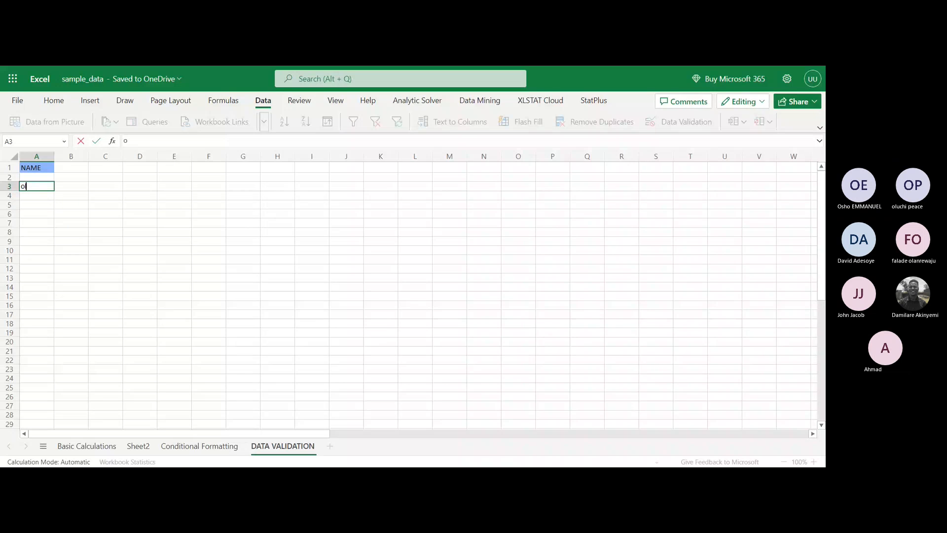
{"action": "type", "text": "luwaseyi e"}
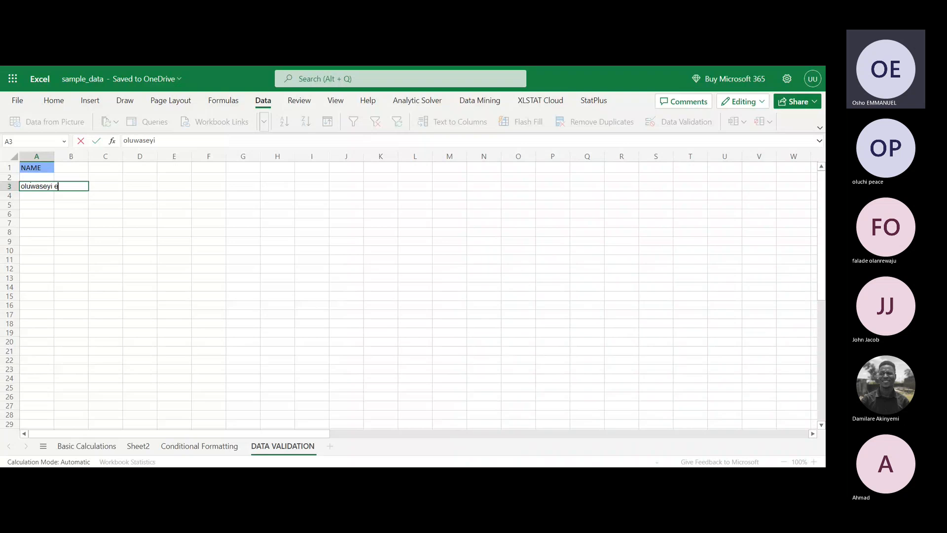
{"action": "key", "text": "Return"}
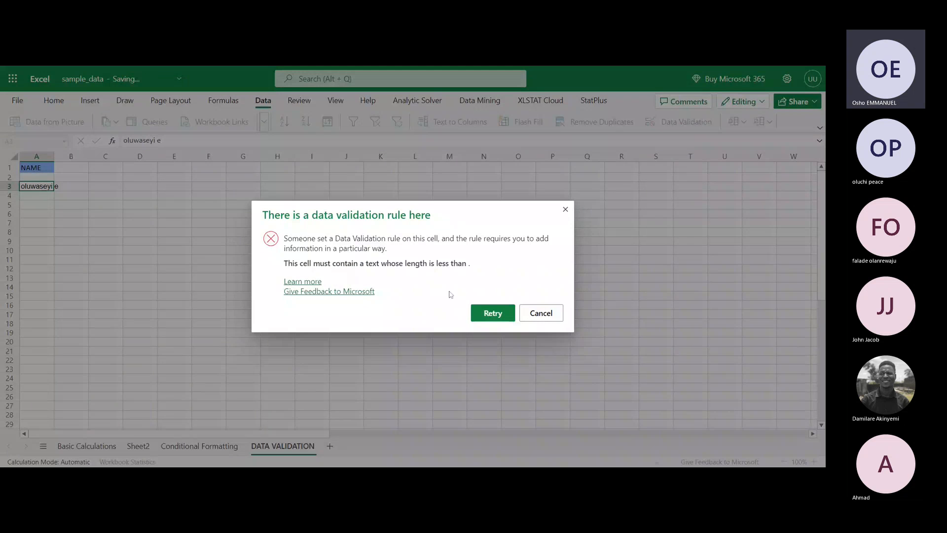
{"action": "left_click", "coordinate": [493, 313]}
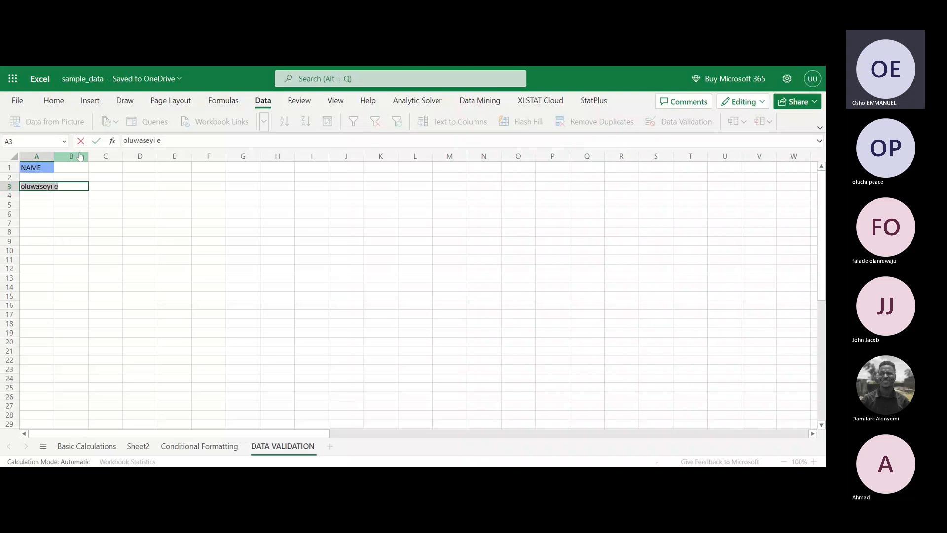
{"action": "left_click", "coordinate": [87, 167]}
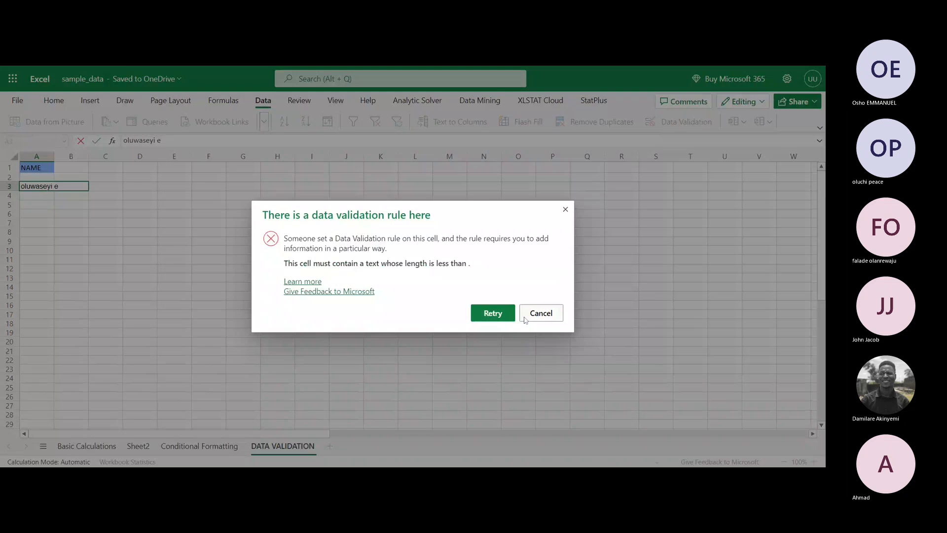
{"action": "left_click", "coordinate": [525, 319]}
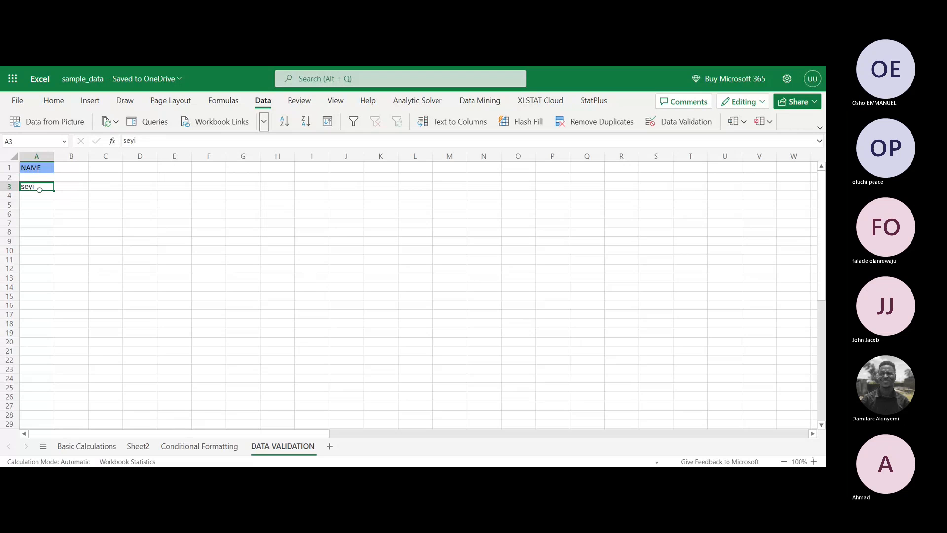
Step: Clear the name from cell A3, keeping cell A2 empty
{"action": "type", "text": "s"}
{"action": "key", "text": "BackSpace"}
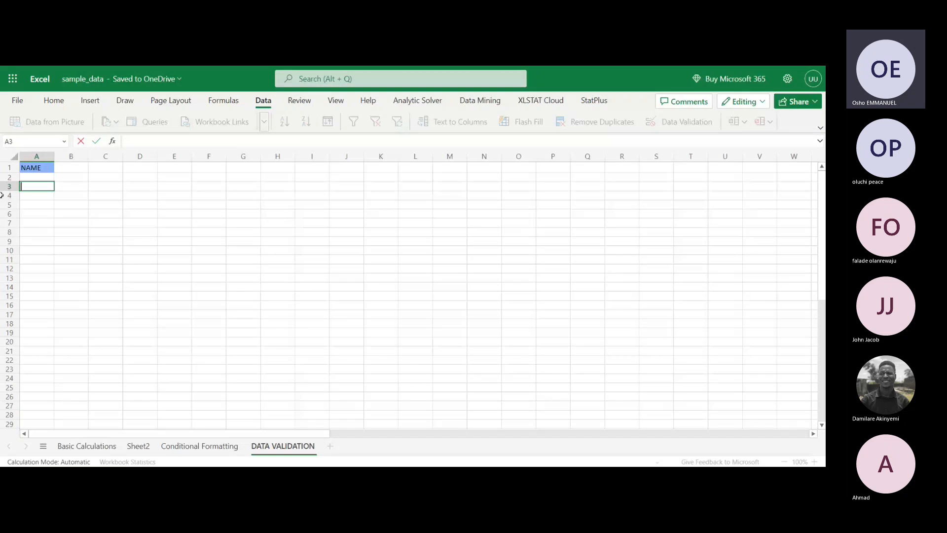
{"action": "double_click", "coordinate": [42, 178]}
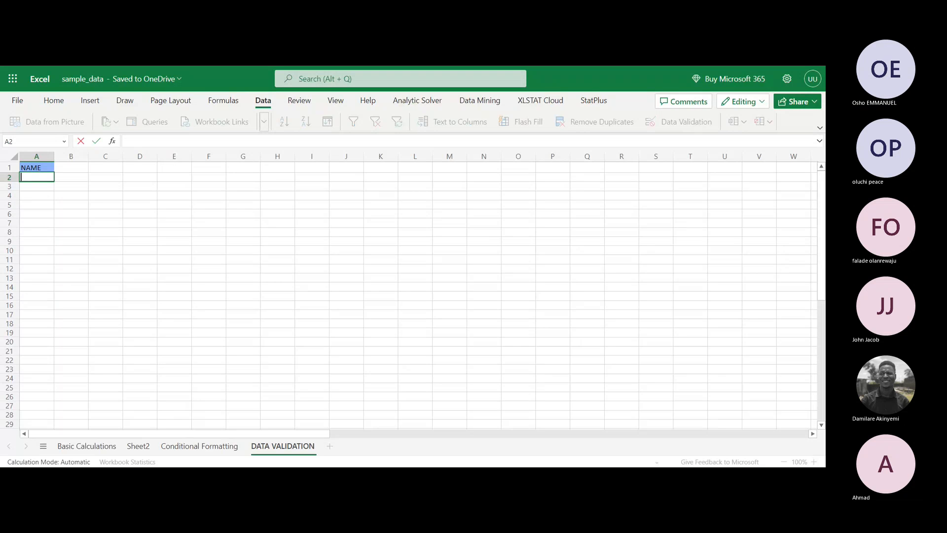
{"action": "key", "text": "Return"}
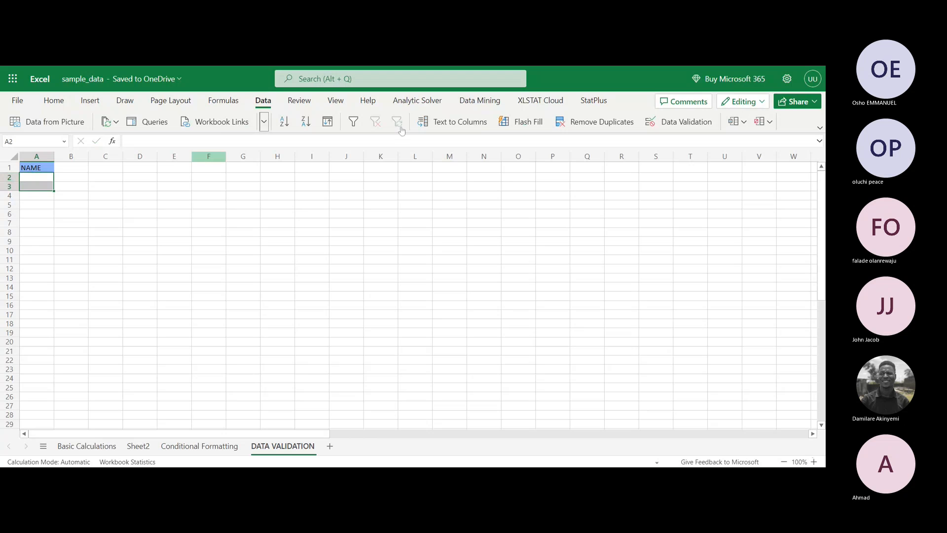
Step: Change the condition of cell A2's text length validation rule to Greater than
{"action": "left_click", "coordinate": [31, 181]}
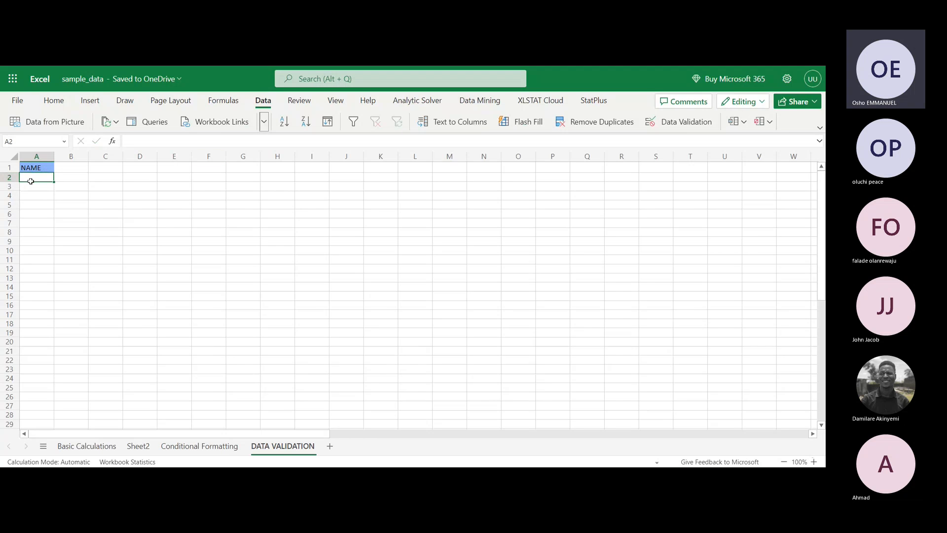
{"action": "left_click", "coordinate": [664, 122]}
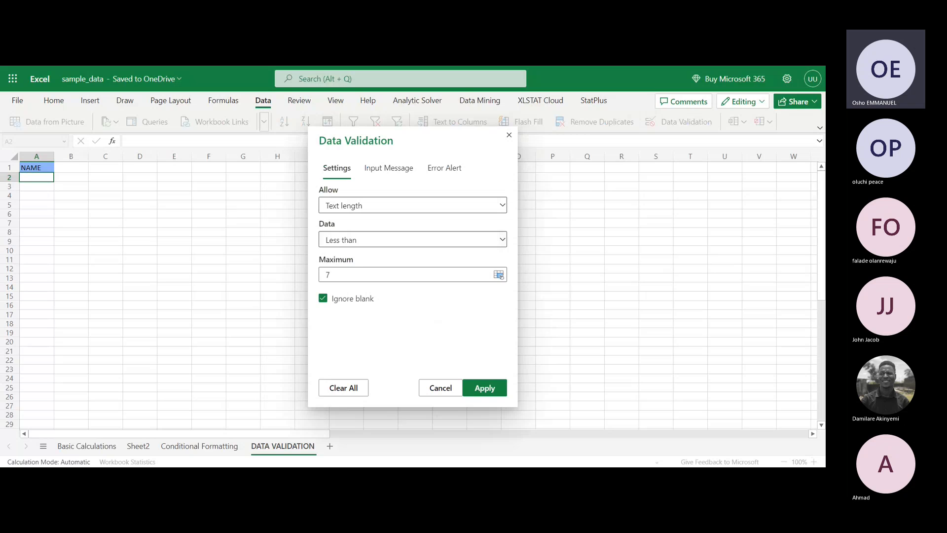
{"action": "left_click", "coordinate": [345, 240]}
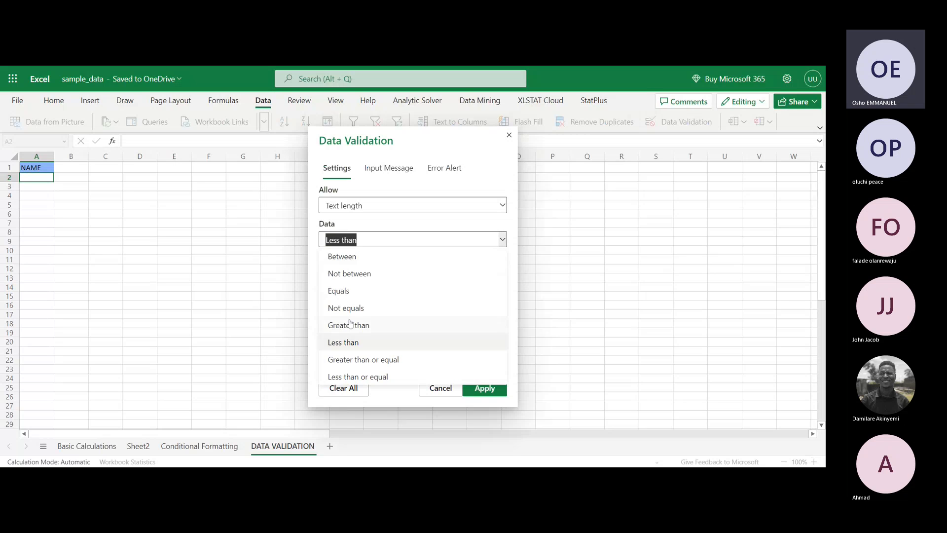
{"action": "left_click", "coordinate": [349, 325]}
{"action": "left_click", "coordinate": [478, 389]}
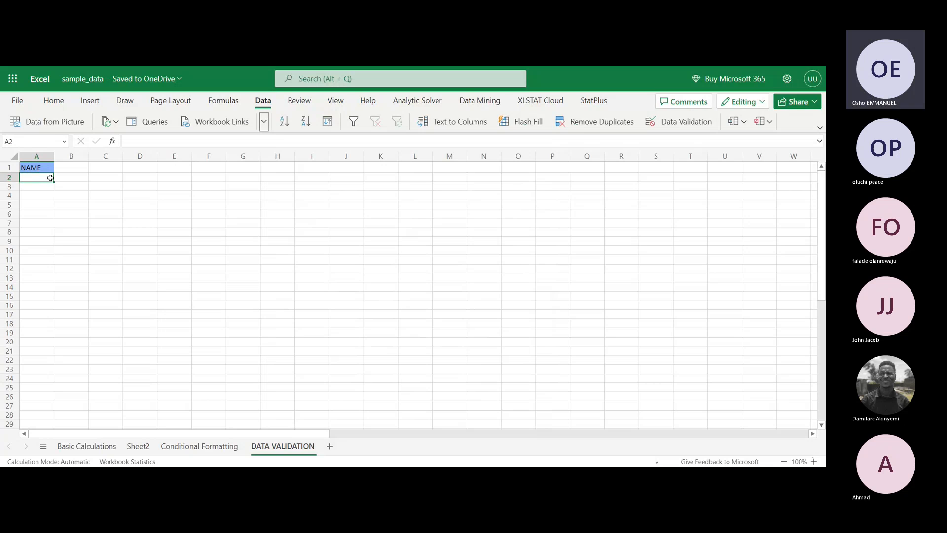
Step: Try a capitalised five-letter name in cell A2 against the text length rule and clear the entry
{"action": "double_click", "coordinate": [49, 177]}
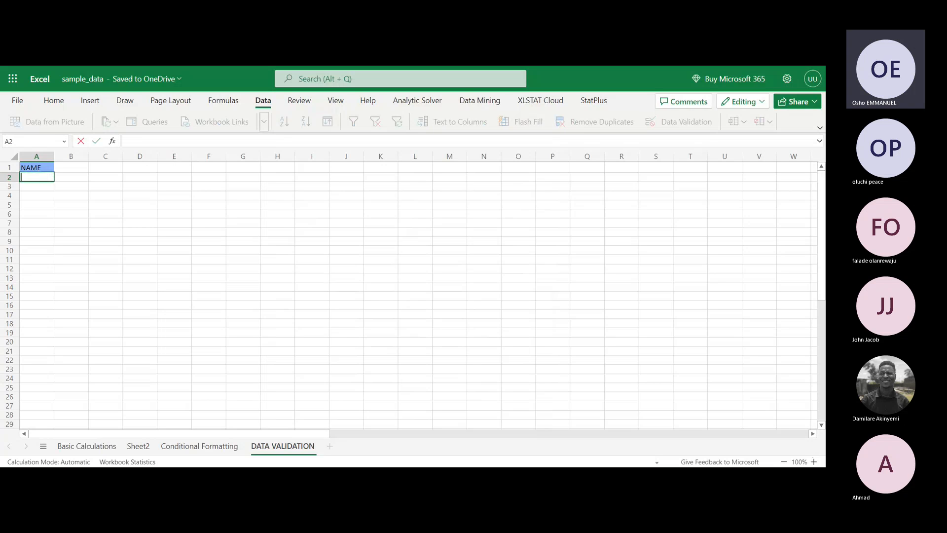
{"action": "type", "text": "Oluw"}
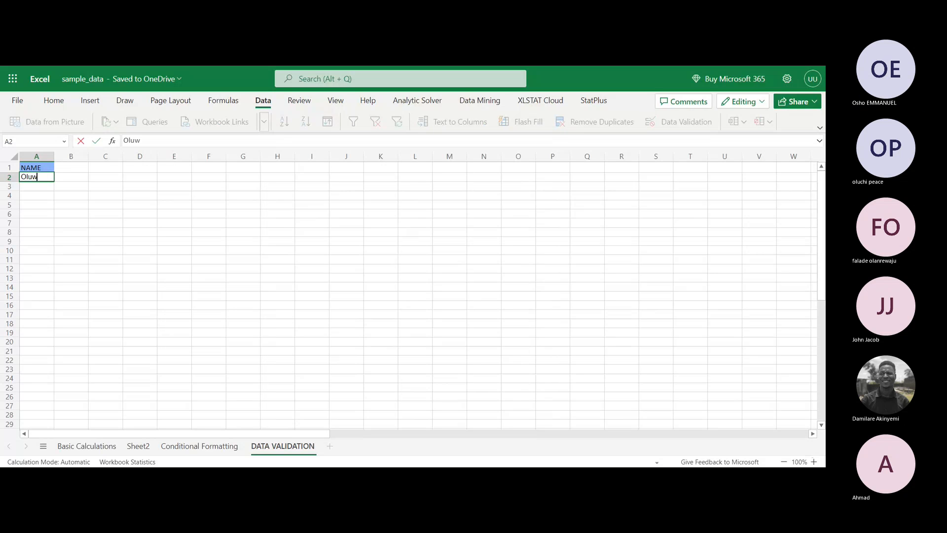
{"action": "type", "text": "a"}
{"action": "key", "text": "Return"}
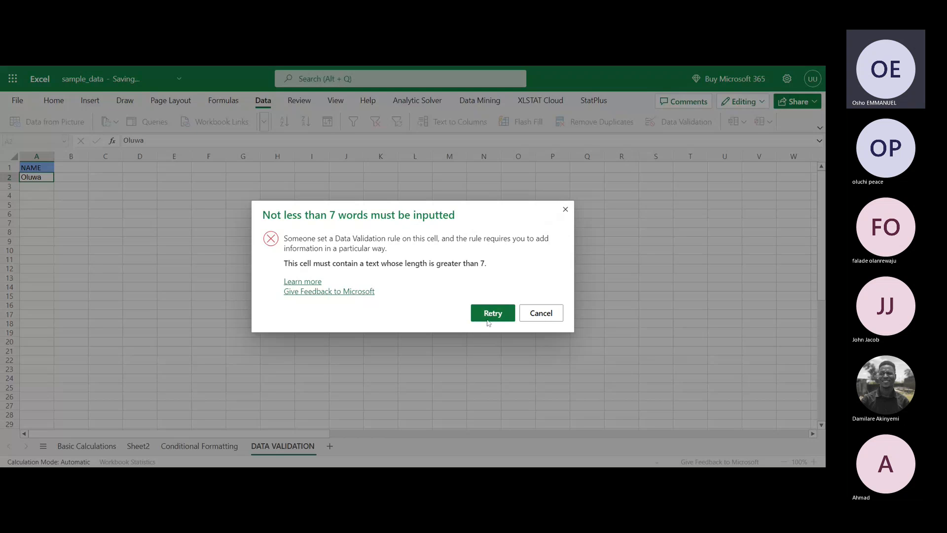
{"action": "left_click", "coordinate": [490, 320]}
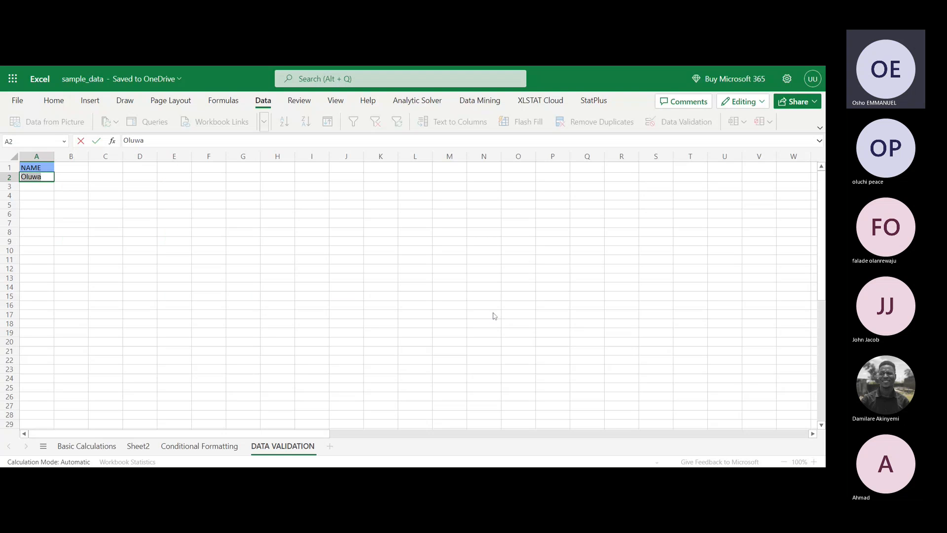
{"action": "key", "text": "BackSpace"}
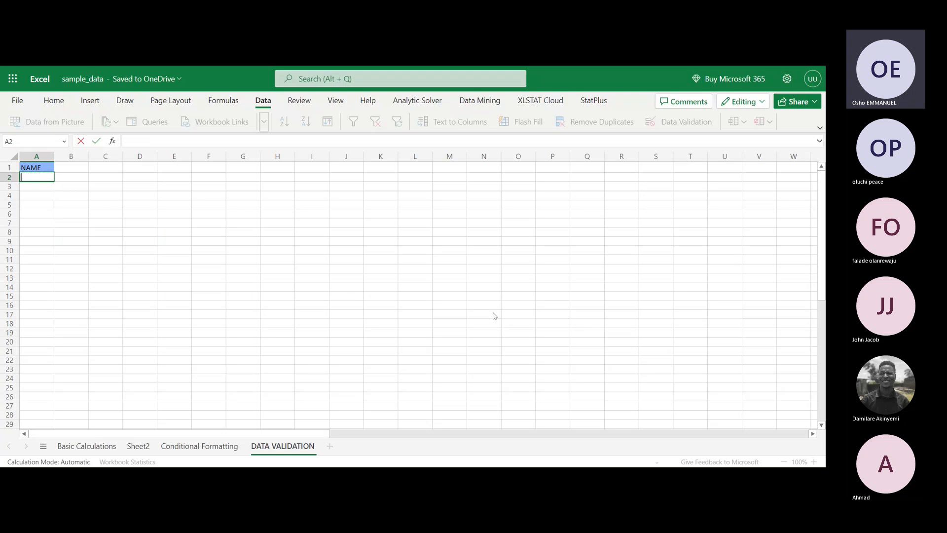
{"action": "left_click", "coordinate": [44, 194]}
Step: Set cell A2's text length rule to Less than with a maximum of 15 and fill it down to cell A18
{"action": "key", "text": "shift+Up"}
{"action": "key", "text": "shift+Up"}
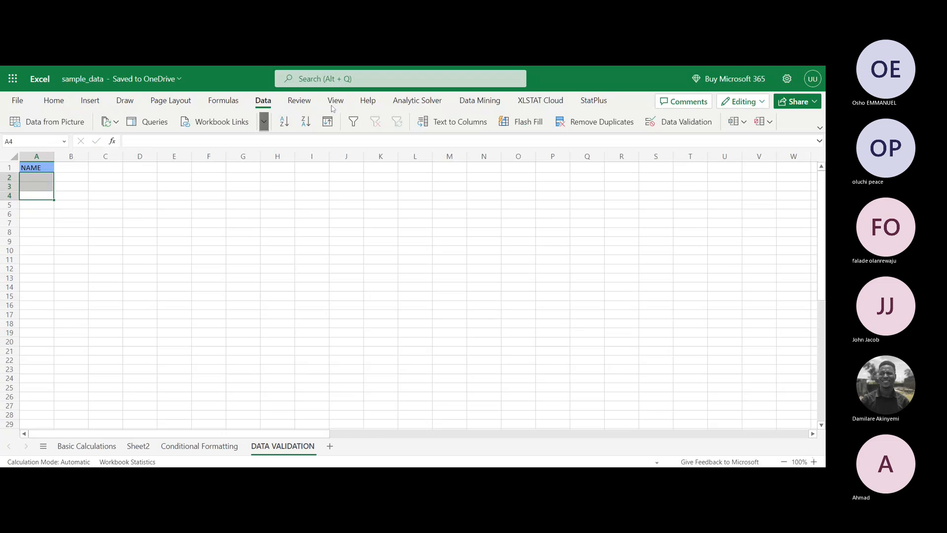
{"action": "left_click", "coordinate": [26, 177]}
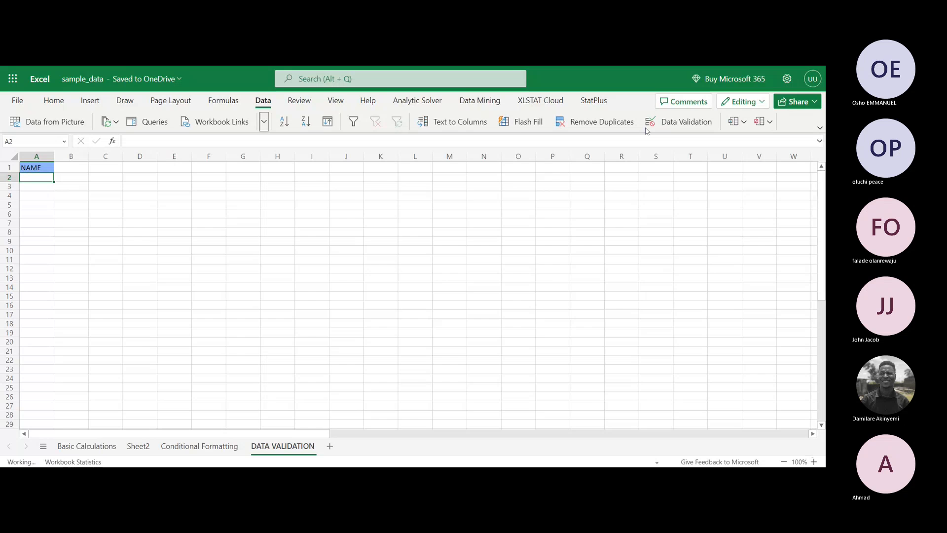
{"action": "left_click", "coordinate": [494, 238]}
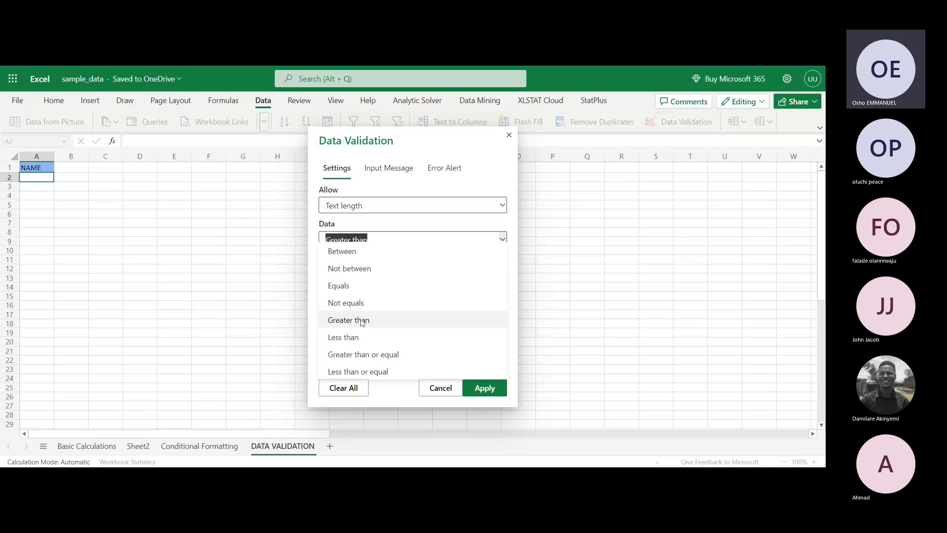
{"action": "left_click", "coordinate": [353, 342]}
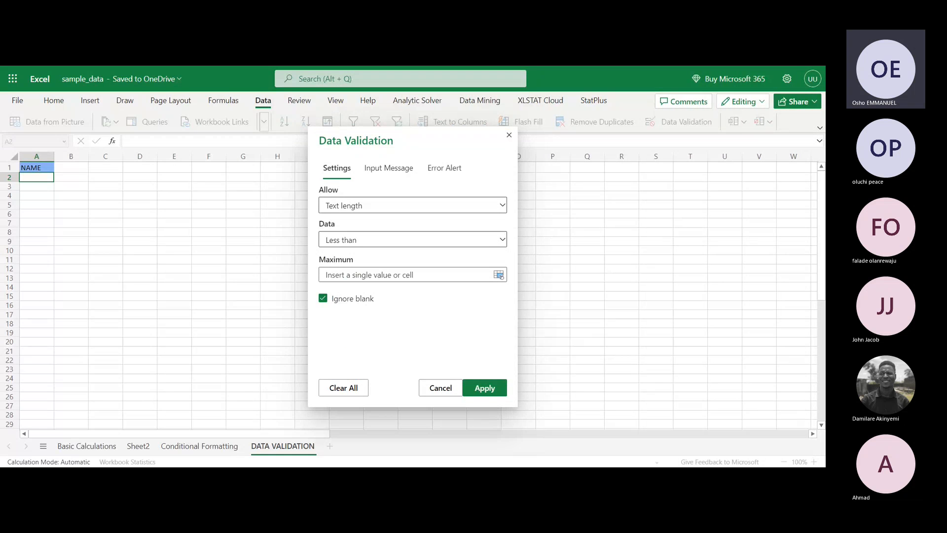
{"action": "type", "text": "15"}
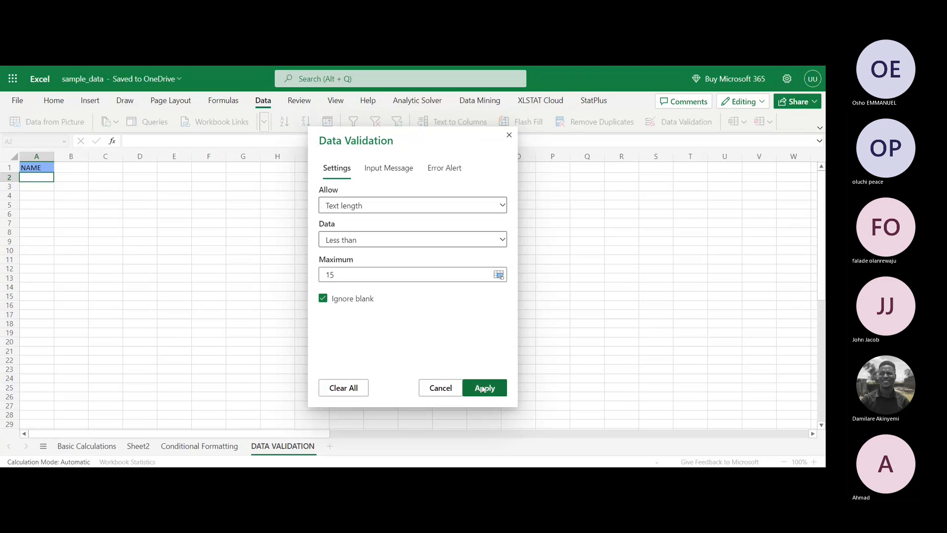
{"action": "left_click", "coordinate": [482, 389]}
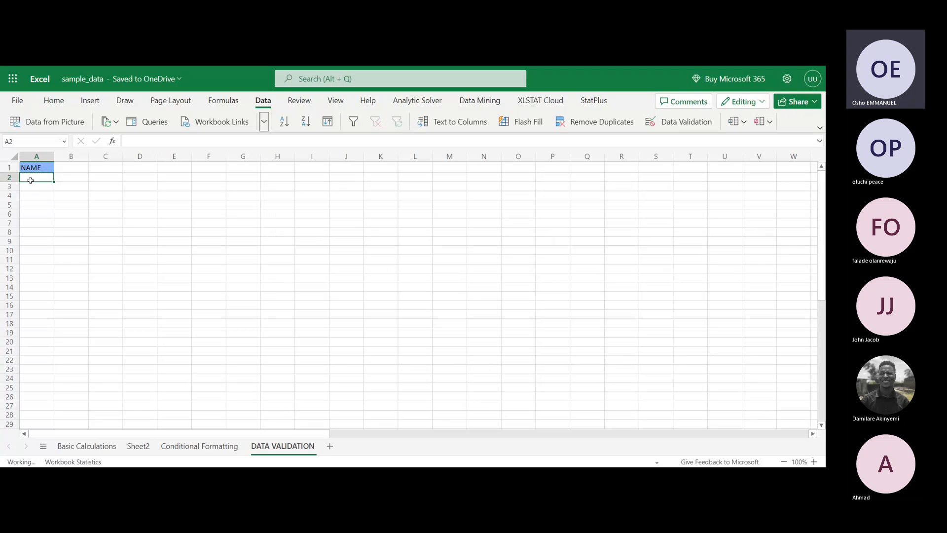
{"action": "left_click_drag", "start_coordinate": [54, 182], "coordinate": [52, 326]}
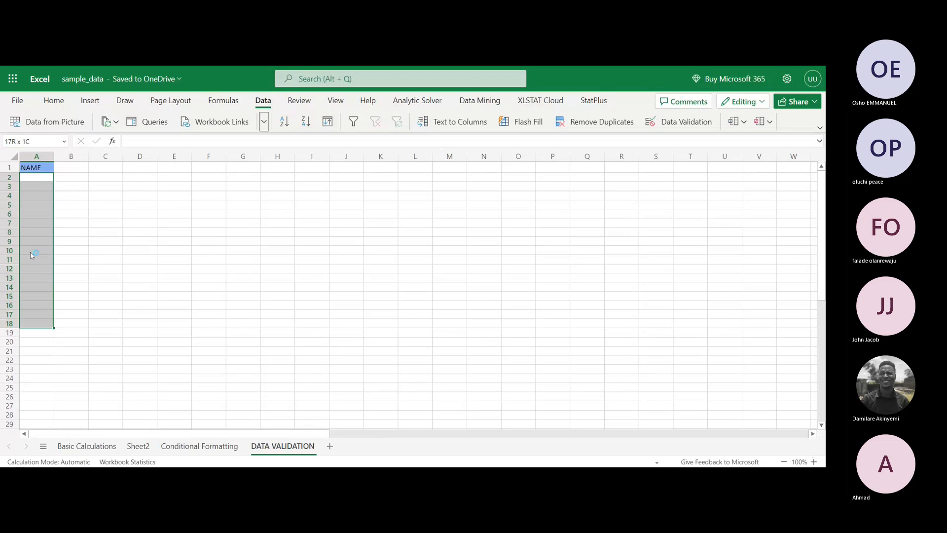
Step: Try the overlong text bcsygsbnvksokaapkpavplpv in cell A2 against the text length rule and dismiss the alert
{"action": "double_click", "coordinate": [26, 176]}
{"action": "type", "text": "bcsy"}
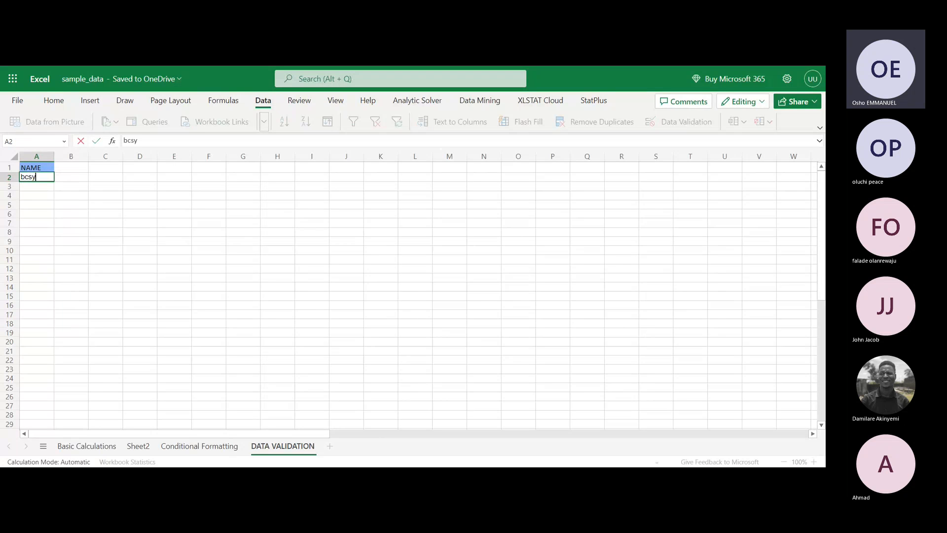
{"action": "type", "text": "gsbnvksokaapkpavplpv"}
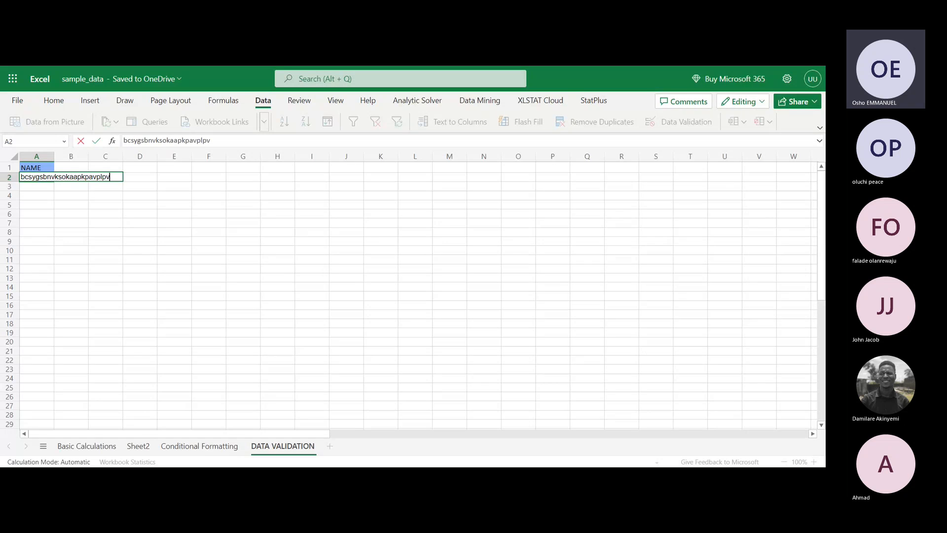
{"action": "key", "text": "Return"}
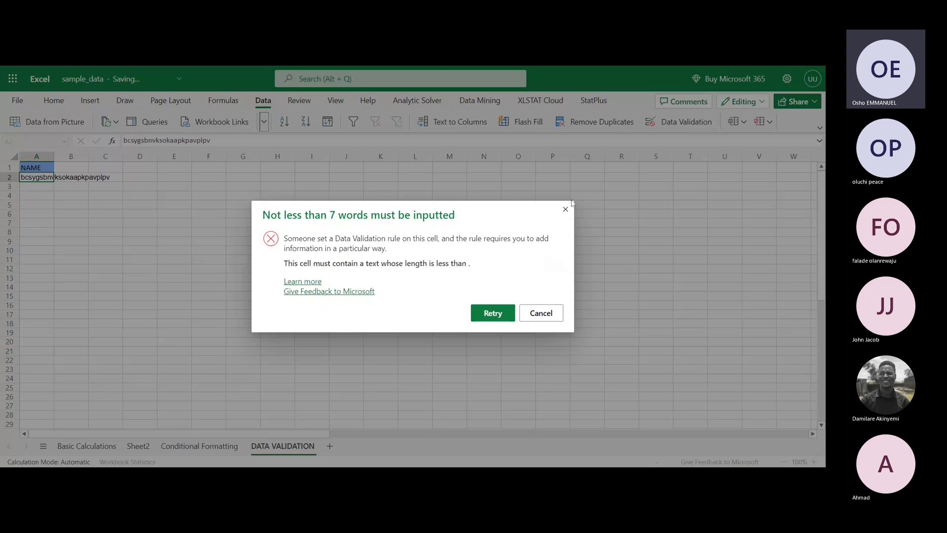
{"action": "left_click", "coordinate": [503, 314]}
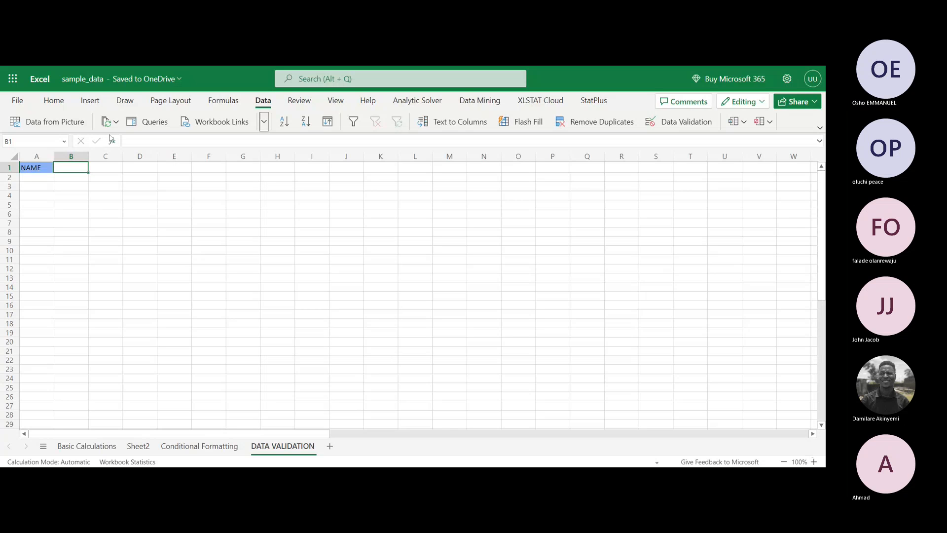
Step: Enter the heading DOB in cell B1 and apply the 60% - Accent1 cell style to it
{"action": "double_click", "coordinate": [69, 171]}
{"action": "type", "text": "D"}
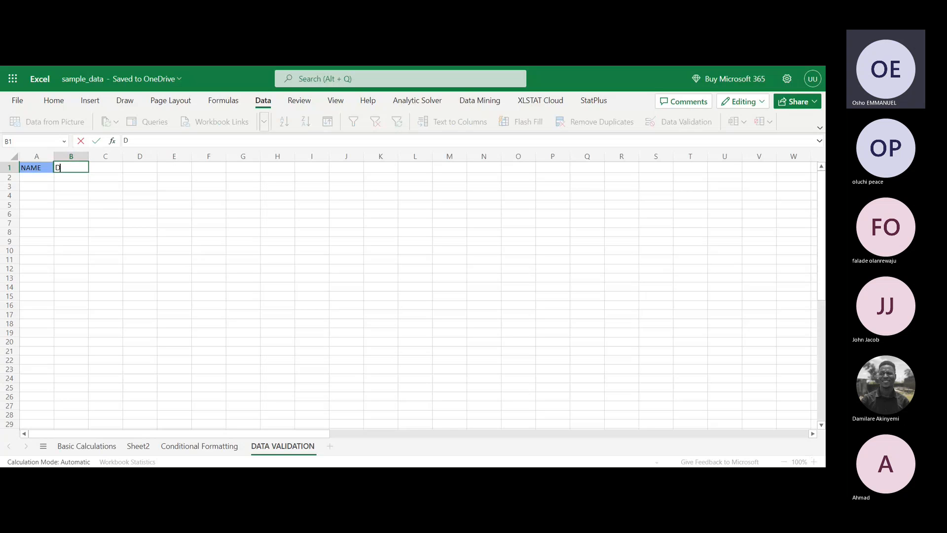
{"action": "type", "text": "OB"}
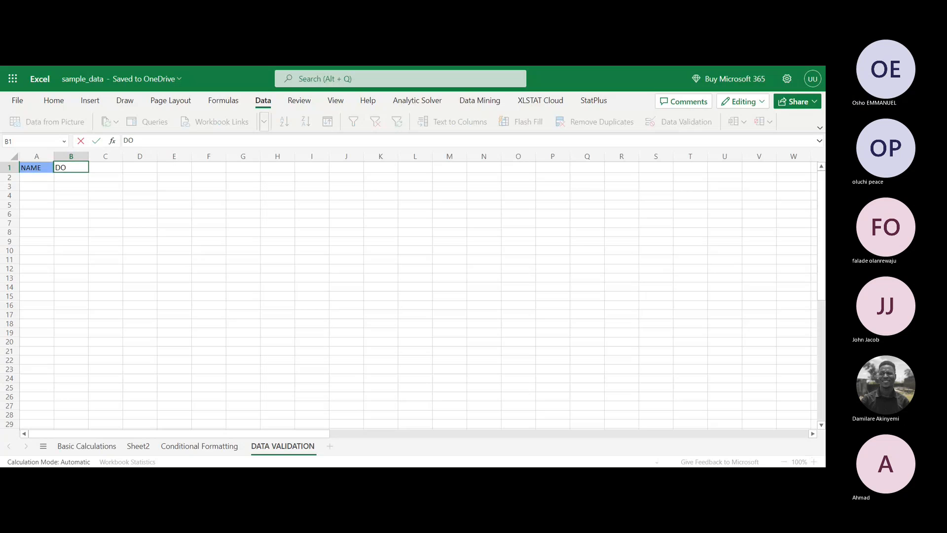
{"action": "key", "text": "Return"}
{"action": "left_click", "coordinate": [67, 170]}
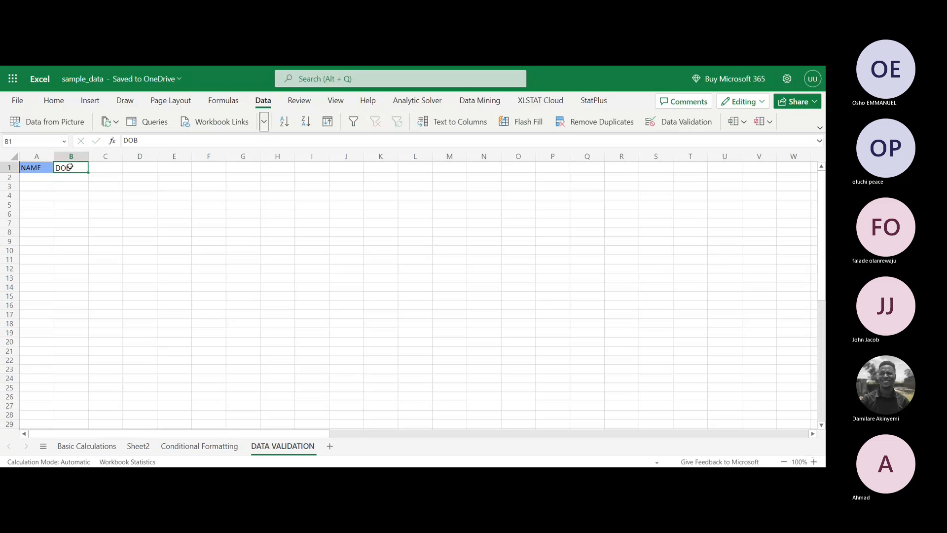
{"action": "left_click", "coordinate": [54, 100]}
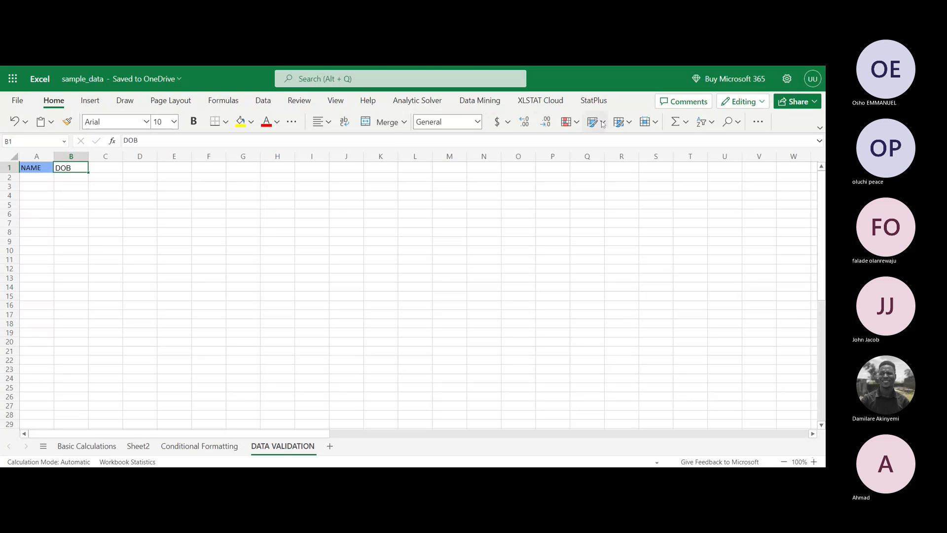
{"action": "left_click", "coordinate": [602, 124]}
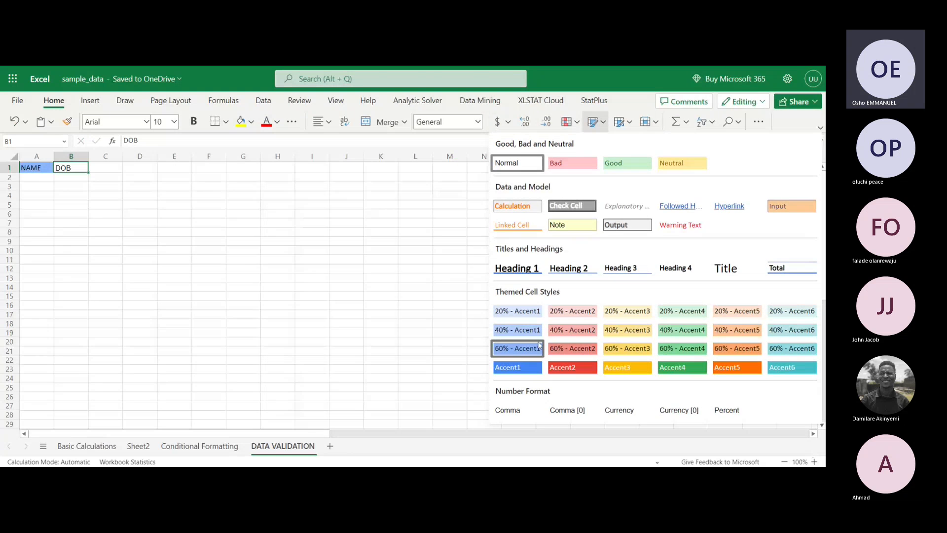
{"action": "left_click", "coordinate": [539, 345]}
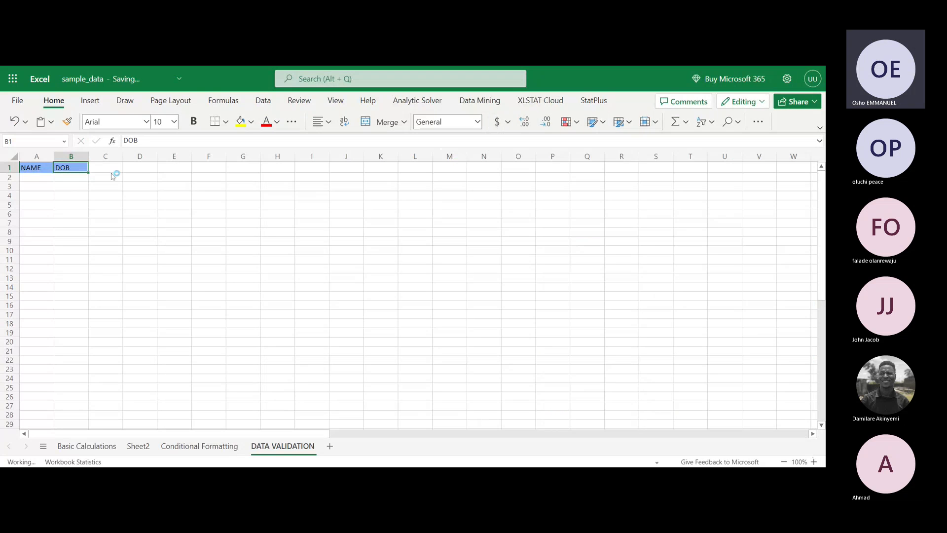
Step: Start a data validation rule for cell B2 that allows dates with the Between condition
{"action": "double_click", "coordinate": [66, 176]}
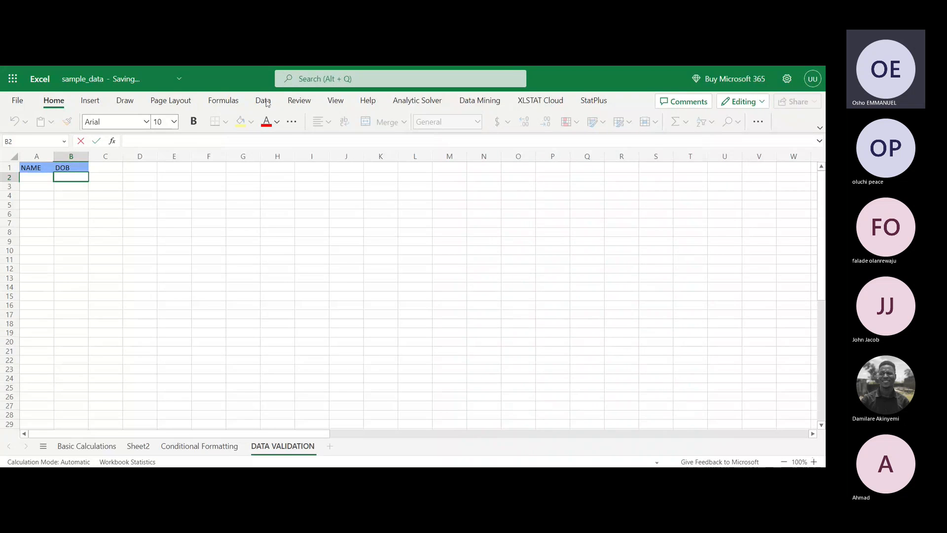
{"action": "left_click", "coordinate": [265, 102]}
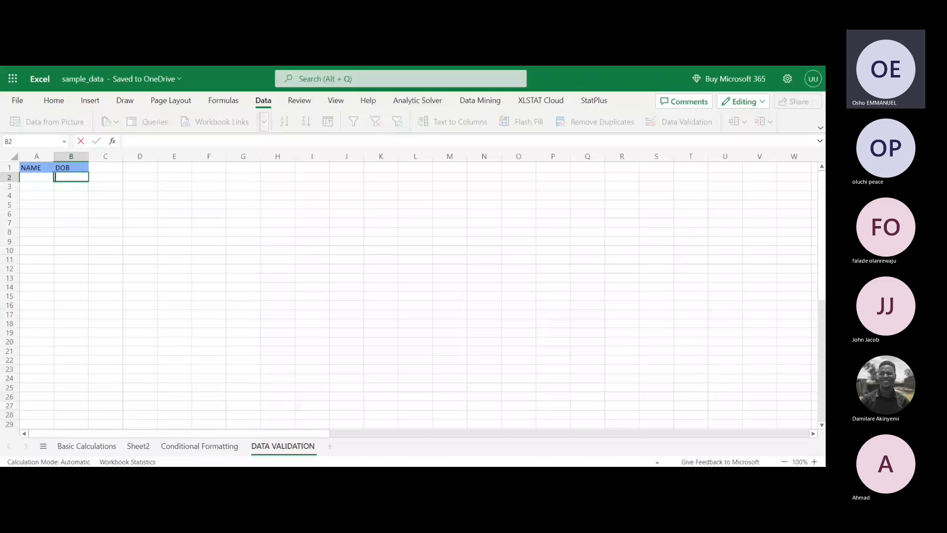
{"action": "left_click", "coordinate": [62, 186]}
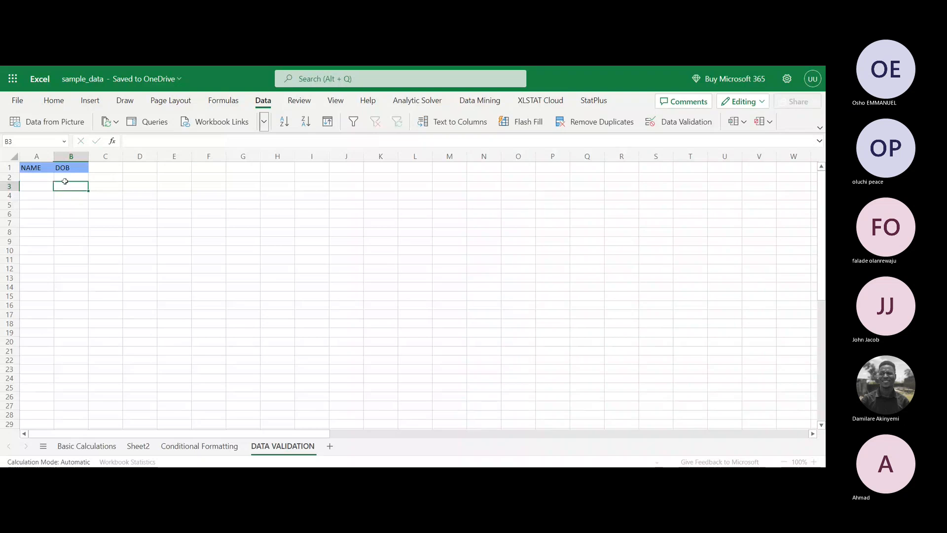
{"action": "left_click", "coordinate": [66, 179]}
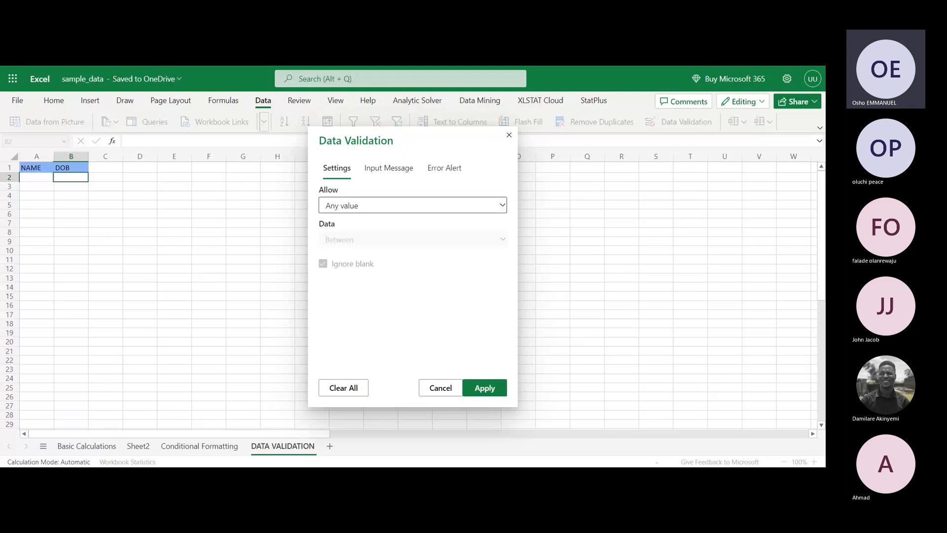
{"action": "left_click", "coordinate": [345, 205]}
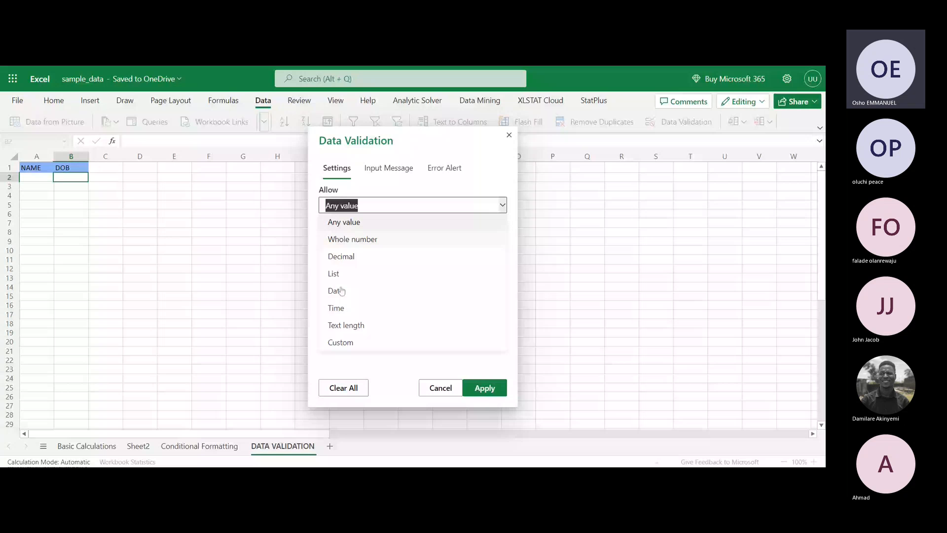
{"action": "left_click", "coordinate": [344, 289]}
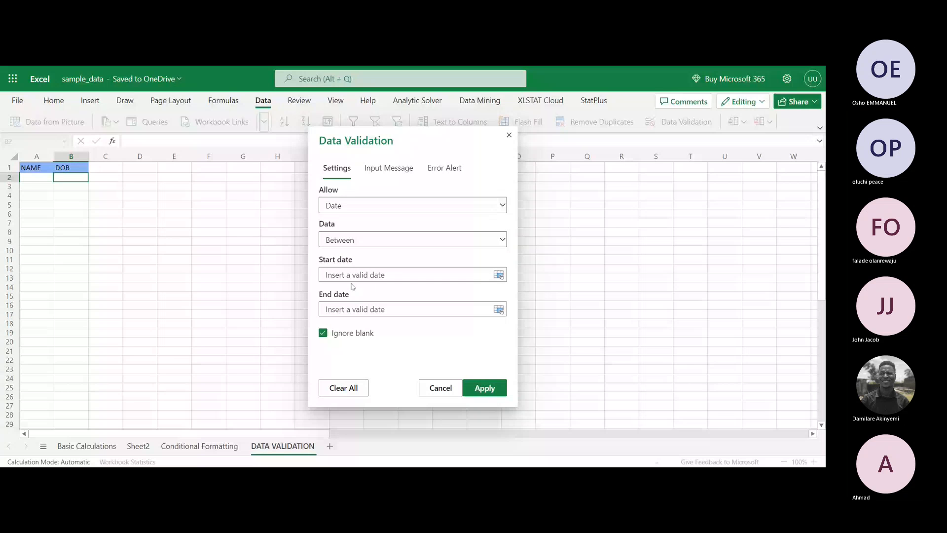
{"action": "left_click", "coordinate": [414, 239]}
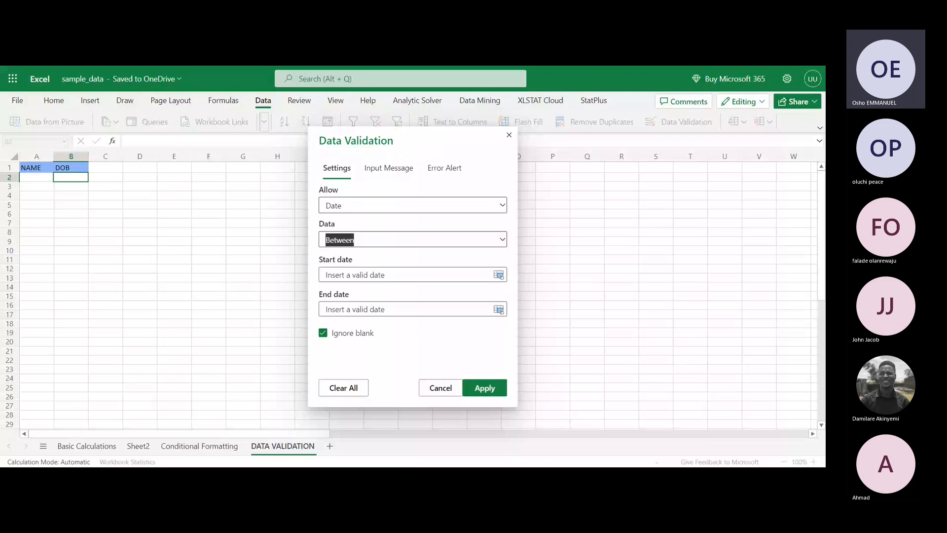
{"action": "left_click", "coordinate": [413, 256]}
Step: Enter 03/23/2003 as the start date of cell B2's validation rule
{"action": "left_click", "coordinate": [374, 275]}
{"action": "type", "text": "22"}
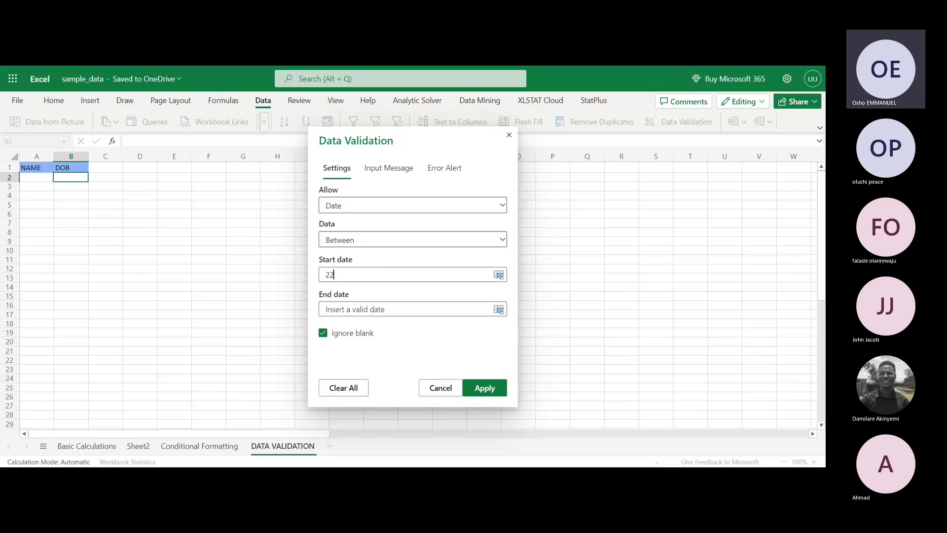
{"action": "type", "text": "/"}
{"action": "type", "text": "03/"}
{"action": "type", "text": "200"}
{"action": "type", "text": "3"}
{"action": "left_click", "coordinate": [359, 309]}
{"action": "left_click", "coordinate": [333, 274]}
{"action": "key", "text": "BackSpace"}
{"action": "key", "text": "BackSpace"}
{"action": "type", "text": "03"}
{"action": "key", "text": "Right"}
{"action": "key", "text": "Delete"}
{"action": "type", "text": "22$"}
{"action": "key", "text": "BackSpace"}
{"action": "key", "text": "BackSpace"}
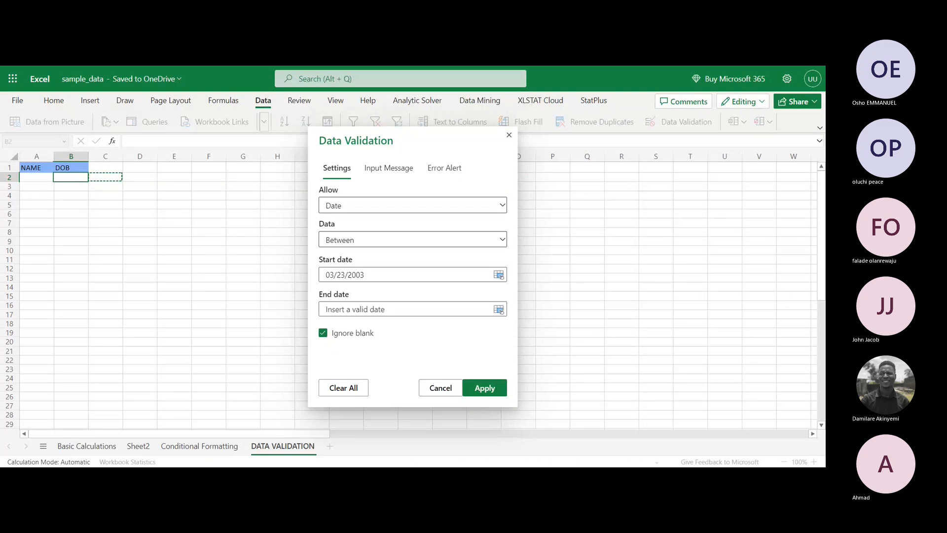
Step: Try to apply cell B2's date rule with 01/01/1990 as the end date
{"action": "left_click", "coordinate": [325, 309]}
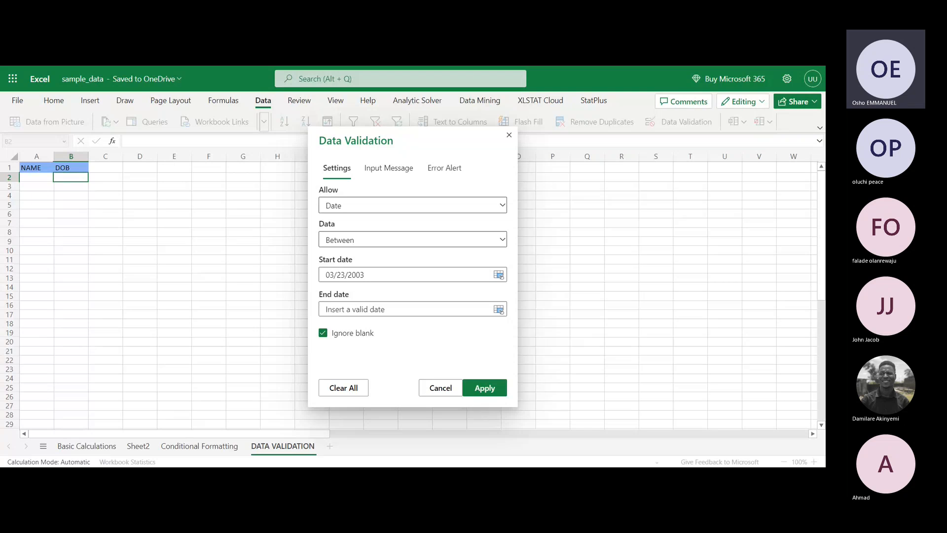
{"action": "type", "text": "01"}
{"action": "type", "text": "01/1990"}
{"action": "left_click", "coordinate": [477, 388]}
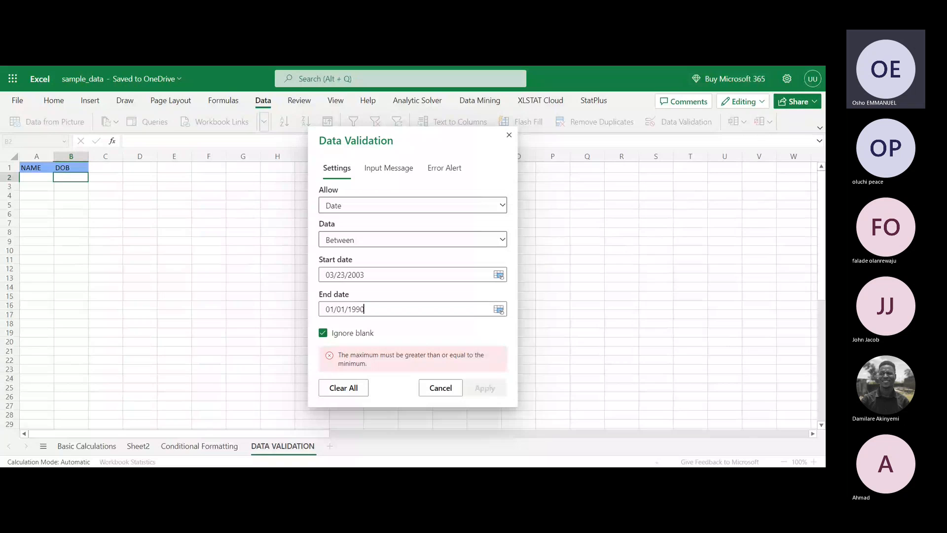
Step: Replace the start date of cell B2's validation rule with 01/01/1990
{"action": "left_click", "coordinate": [322, 307]}
{"action": "left_click", "coordinate": [345, 274]}
{"action": "key", "text": "BackSpace"}
{"action": "key", "text": "BackSpace"}
{"action": "key", "text": "BackSpace"}
{"action": "key", "text": "BackSpace"}
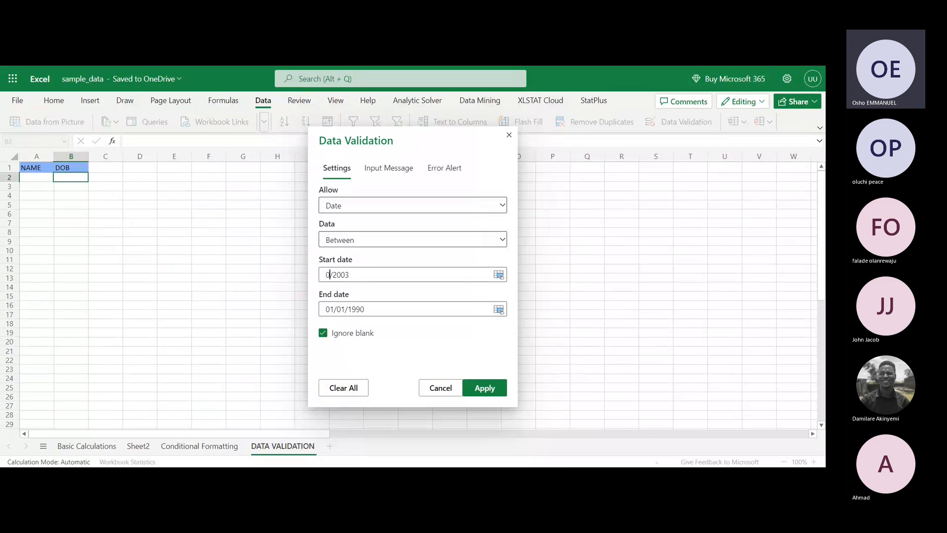
{"action": "type", "text": "1"}
{"action": "key", "text": "BackSpace"}
{"action": "key", "text": "BackSpace"}
{"action": "type", "text": "01/"}
{"action": "key", "text": "Right"}
{"action": "key", "text": "BackSpace"}
{"action": "key", "text": "BackSpace"}
{"action": "key", "text": "BackSpace"}
{"action": "key", "text": "Right"}
{"action": "key", "text": "BackSpace"}
{"action": "key", "text": "BackSpace"}
{"action": "key", "text": "Right"}
{"action": "key", "text": "BackSpace"}
{"action": "key", "text": "BackSpace"}
{"action": "key", "text": "BackSpace"}
{"action": "key", "text": "BackSpace"}
{"action": "key", "text": "BackSpace"}
{"action": "key", "text": "BackSpace"}
{"action": "type", "text": "190"}
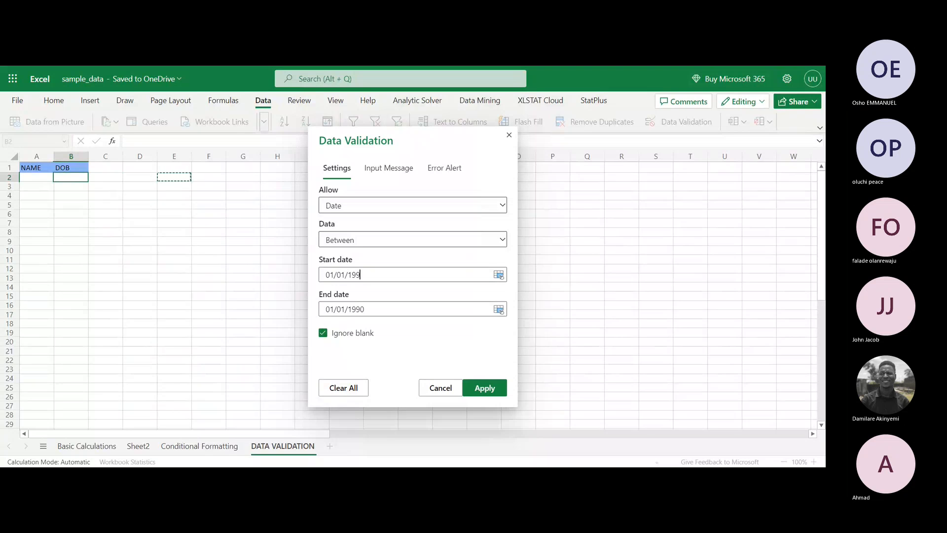
{"action": "type", "text": "0"}
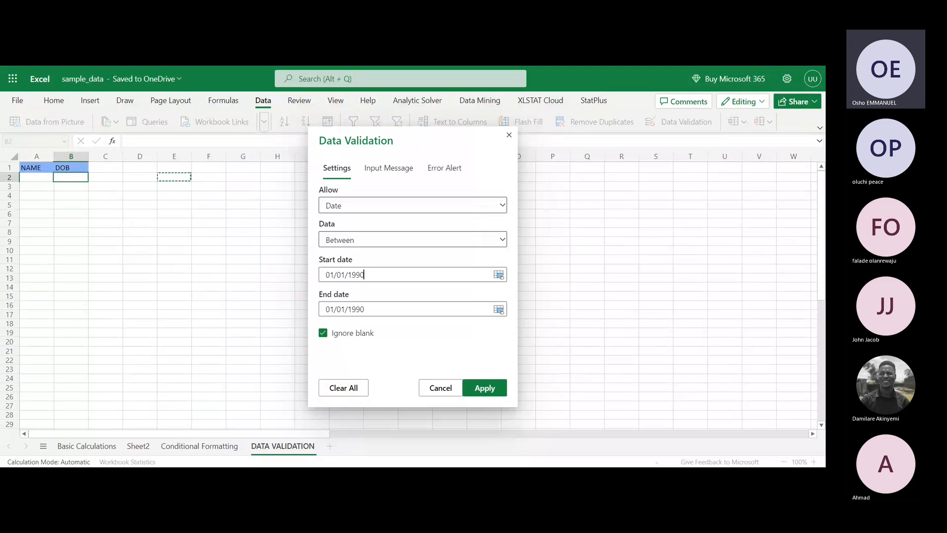
Step: Replace the end date of cell B2's validation rule with 03/22/2003 and apply the rule
{"action": "left_click", "coordinate": [376, 309]}
{"action": "key", "text": "BackSpace"}
{"action": "key", "text": "BackSpace"}
{"action": "key", "text": "BackSpace"}
{"action": "key", "text": "BackSpace"}
{"action": "key", "text": "BackSpace"}
{"action": "key", "text": "BackSpace"}
{"action": "key", "text": "BackSpace"}
{"action": "key", "text": "BackSpace"}
{"action": "key", "text": "BackSpace"}
{"action": "type", "text": "0"}
{"action": "key", "text": "BackSpace"}
{"action": "type", "text": "03/"}
{"action": "type", "text": "2/2003"}
{"action": "left_click", "coordinate": [476, 395]}
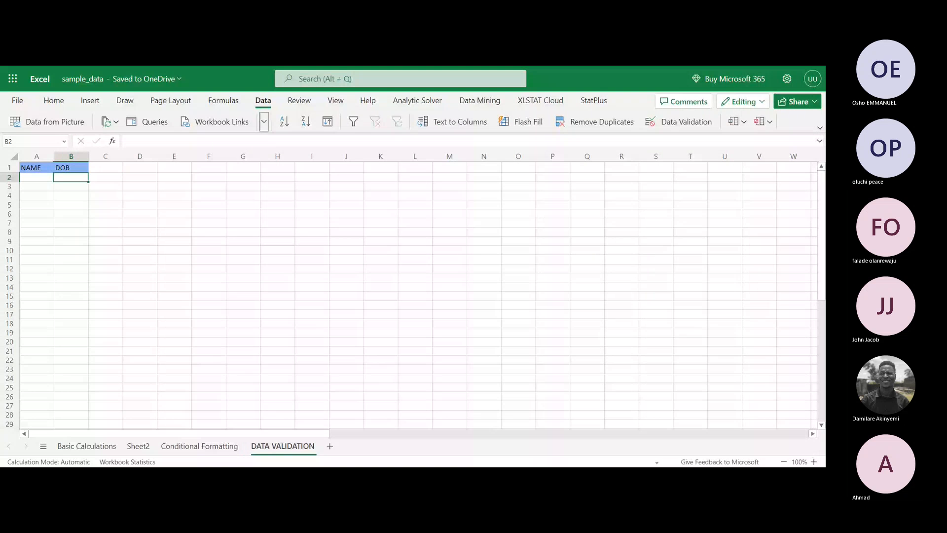
Step: Highlight cells B2 to B10, try a date later than the permitted range in cell B2, and dismiss the alert
{"action": "left_click_drag", "start_coordinate": [71, 177], "coordinate": [71, 251]}
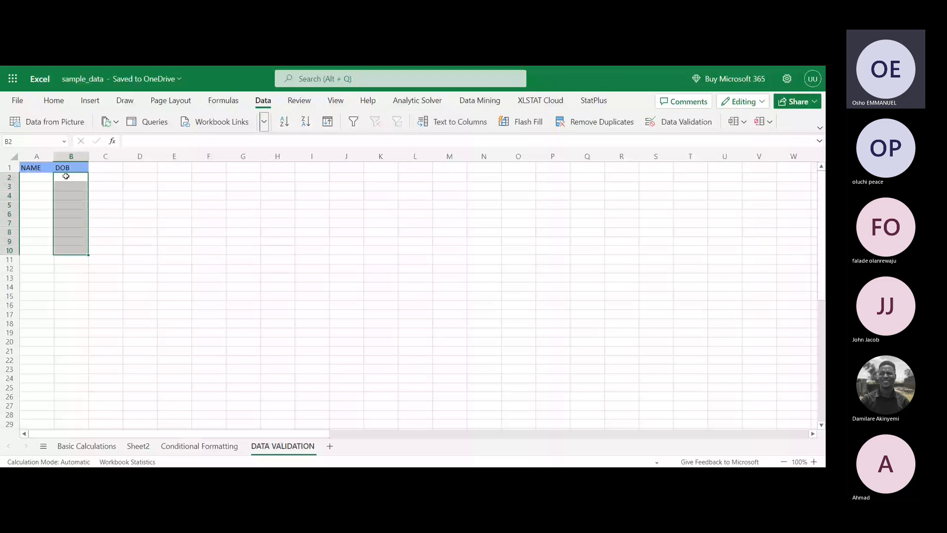
{"action": "left_click", "coordinate": [70, 182]}
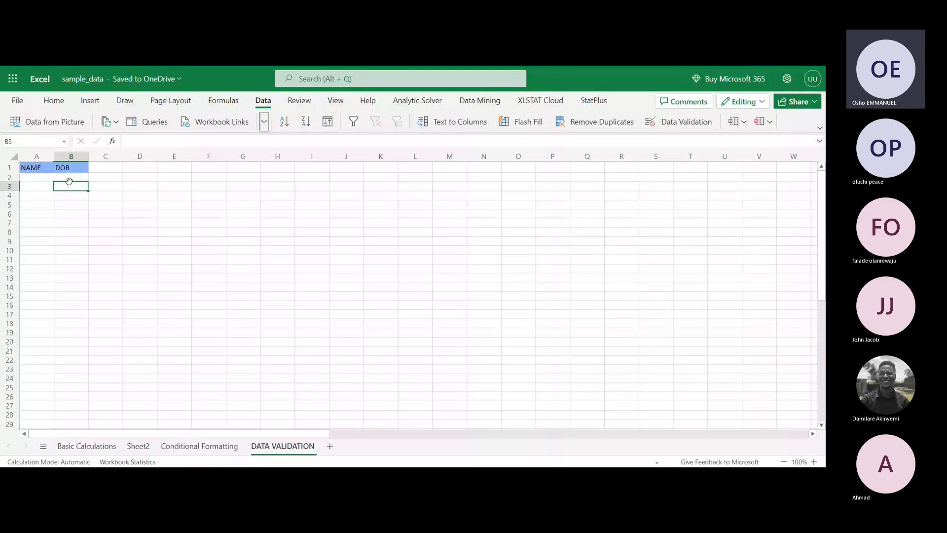
{"action": "double_click", "coordinate": [69, 178]}
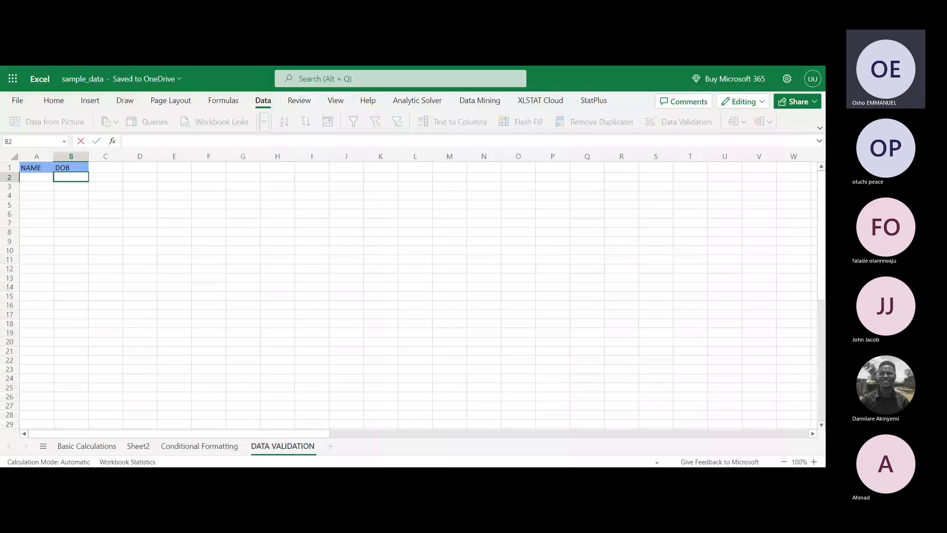
{"action": "type", "text": "04"}
{"action": "type", "text": "/22"}
{"action": "type", "text": "0/200"}
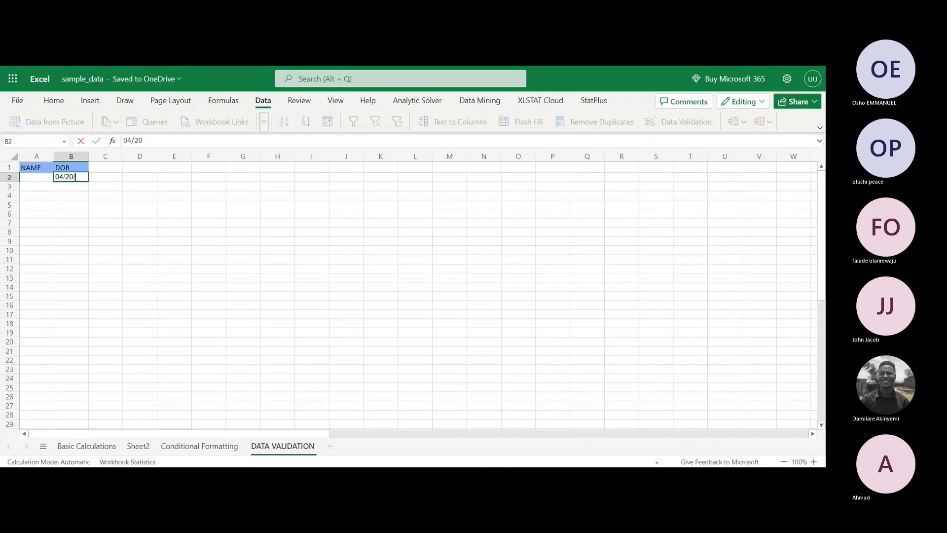
{"action": "type", "text": "3"}
{"action": "key", "text": "Return"}
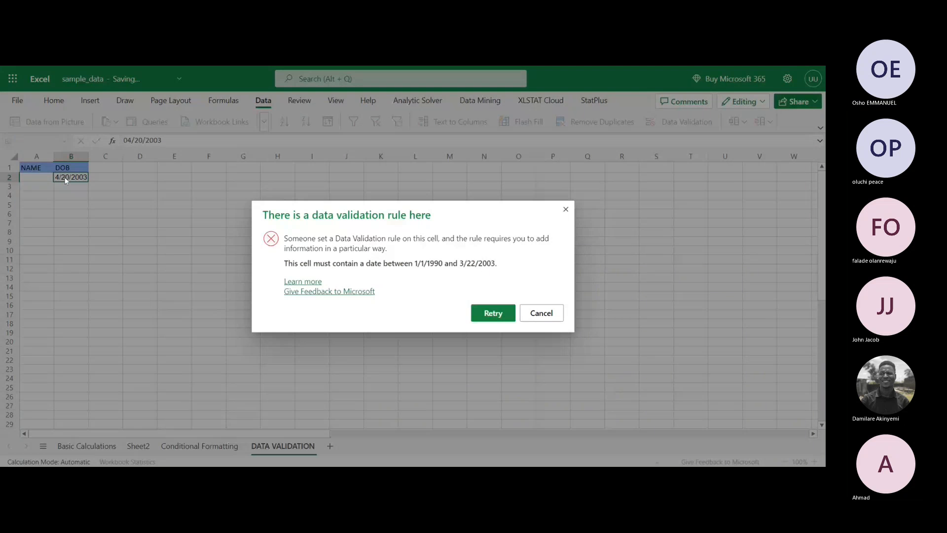
{"action": "left_click", "coordinate": [502, 318]}
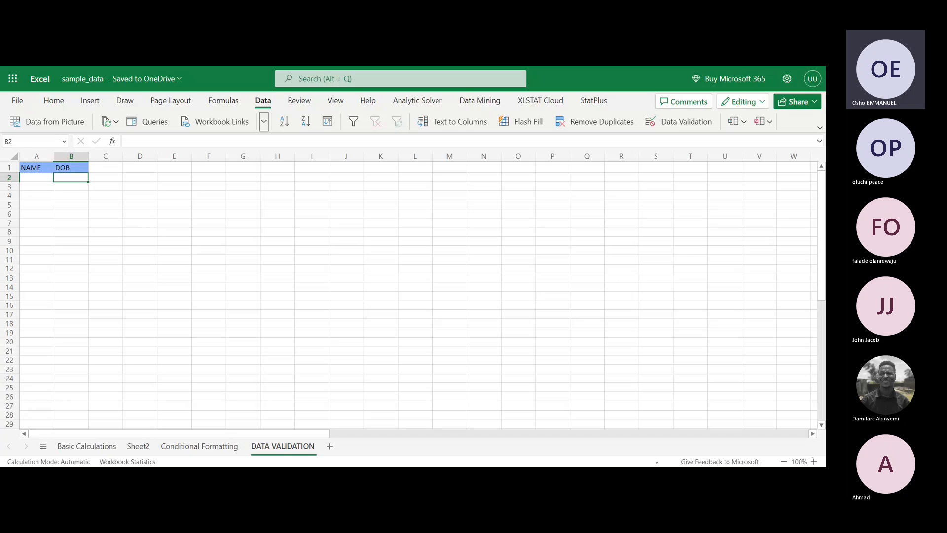
Step: Enter the heading price in cell C1, beside the DOB heading
{"action": "left_click", "coordinate": [94, 169]}
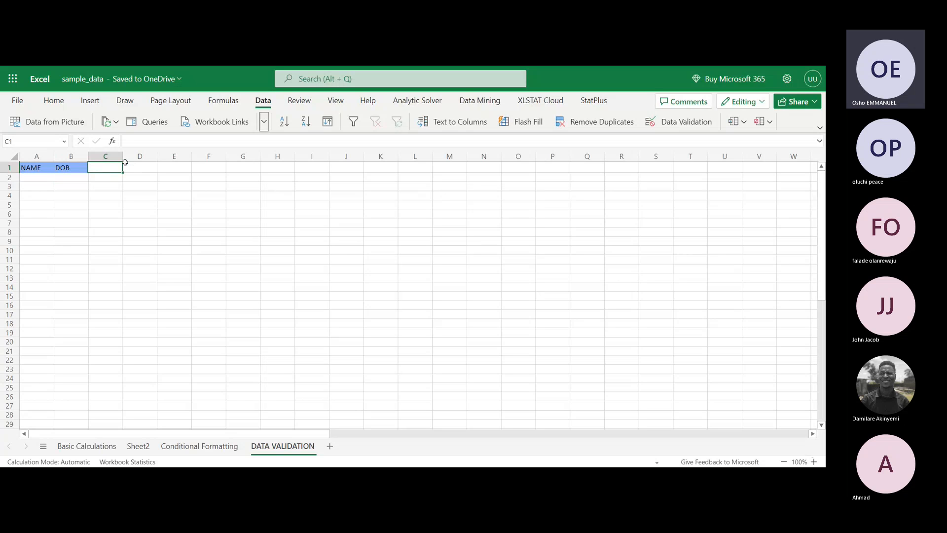
{"action": "double_click", "coordinate": [119, 168]}
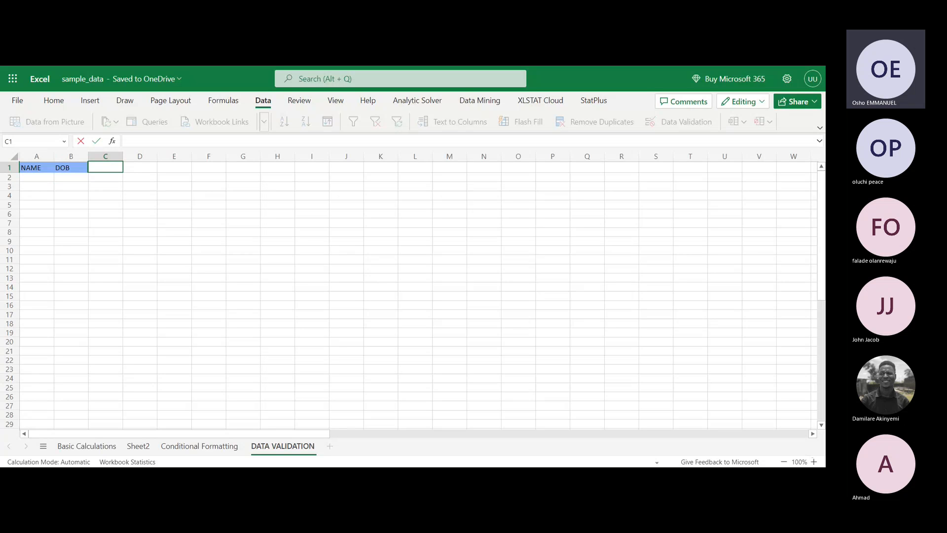
{"action": "type", "text": "price"}
{"action": "key", "text": "Return"}
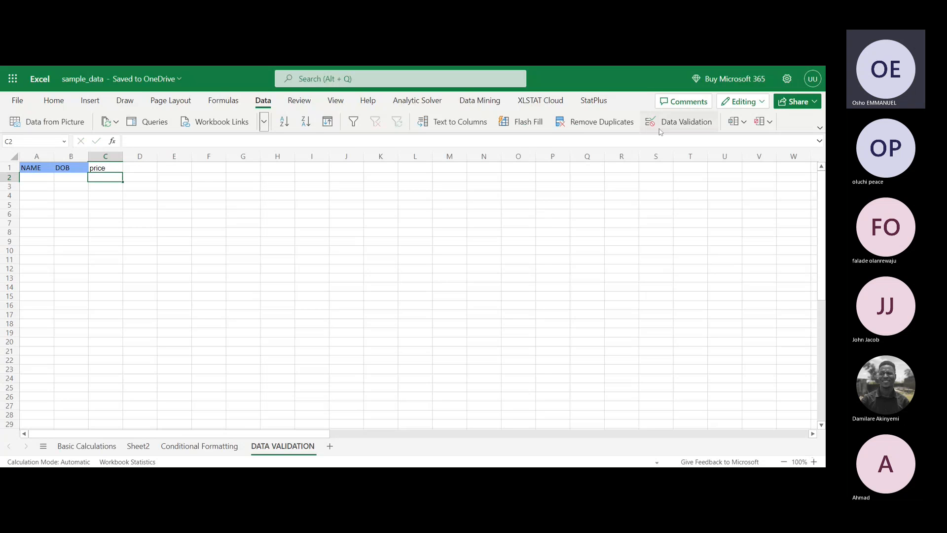
Step: Apply a validation rule to cell C2 allowing only whole numbers greater than 500
{"action": "left_click", "coordinate": [681, 121]}
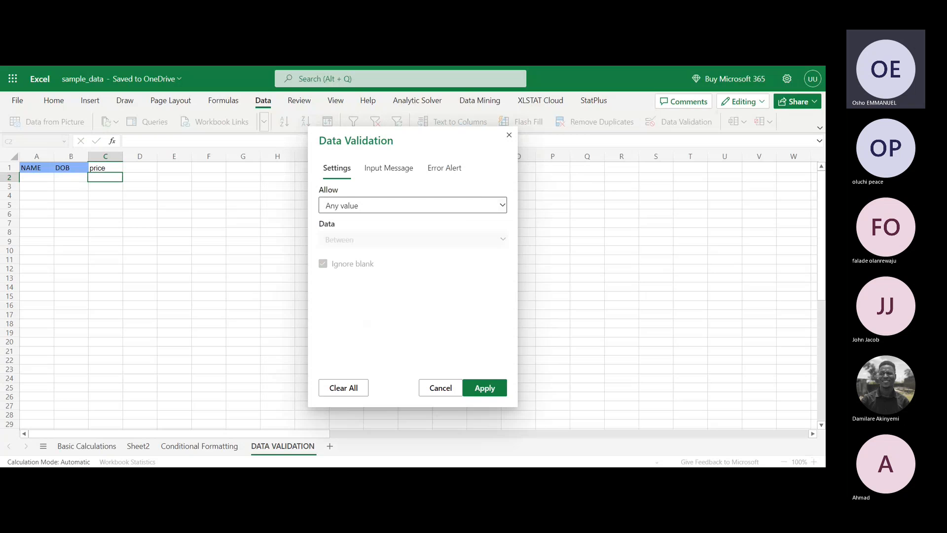
{"action": "left_click", "coordinate": [375, 205]}
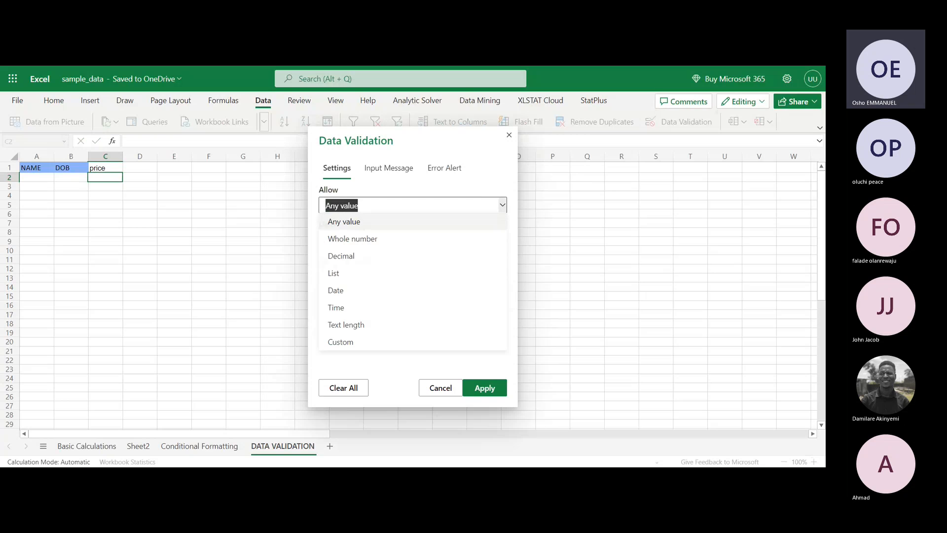
{"action": "left_click", "coordinate": [345, 240]}
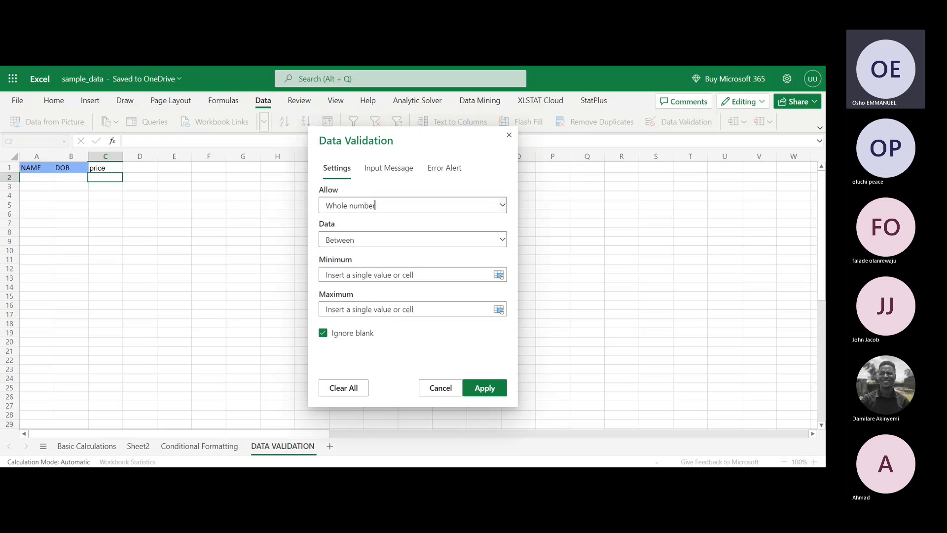
{"action": "left_click", "coordinate": [502, 239]}
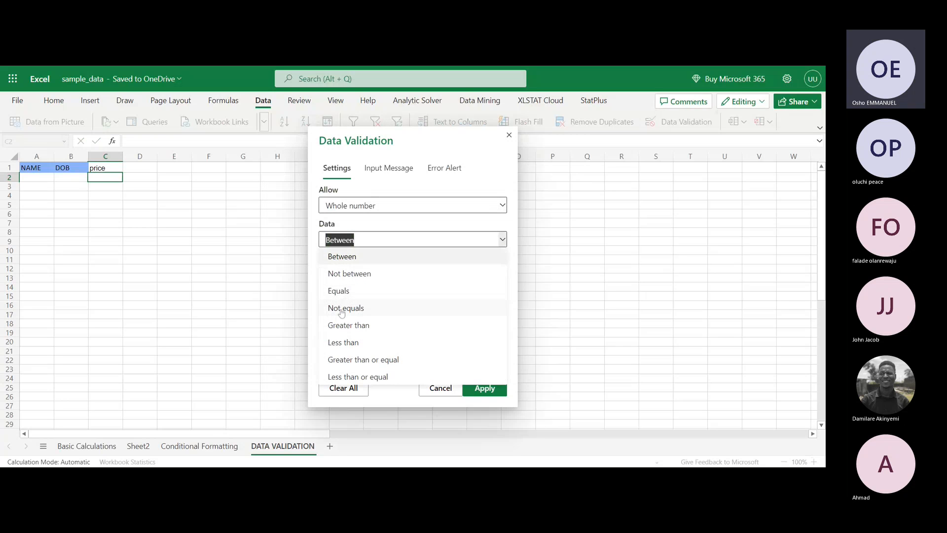
{"action": "left_click", "coordinate": [345, 326]}
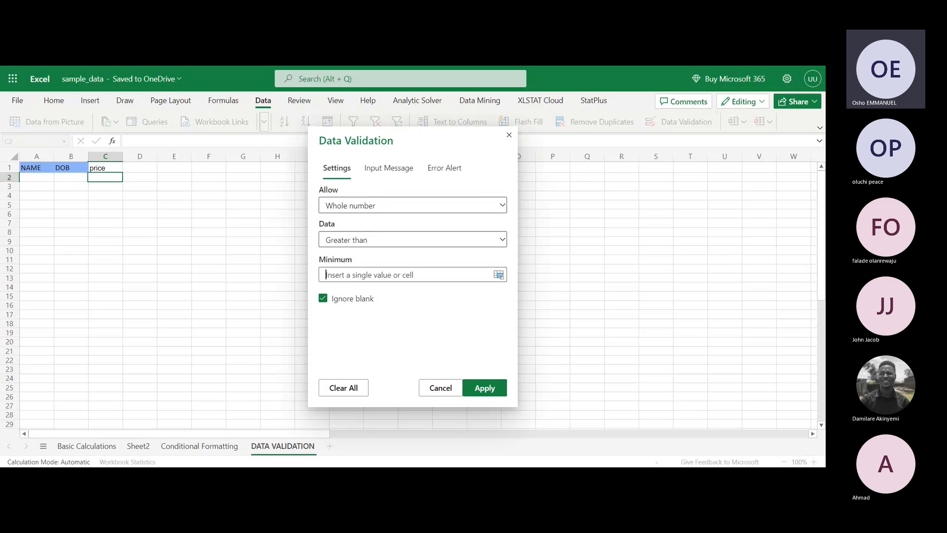
{"action": "type", "text": "500"}
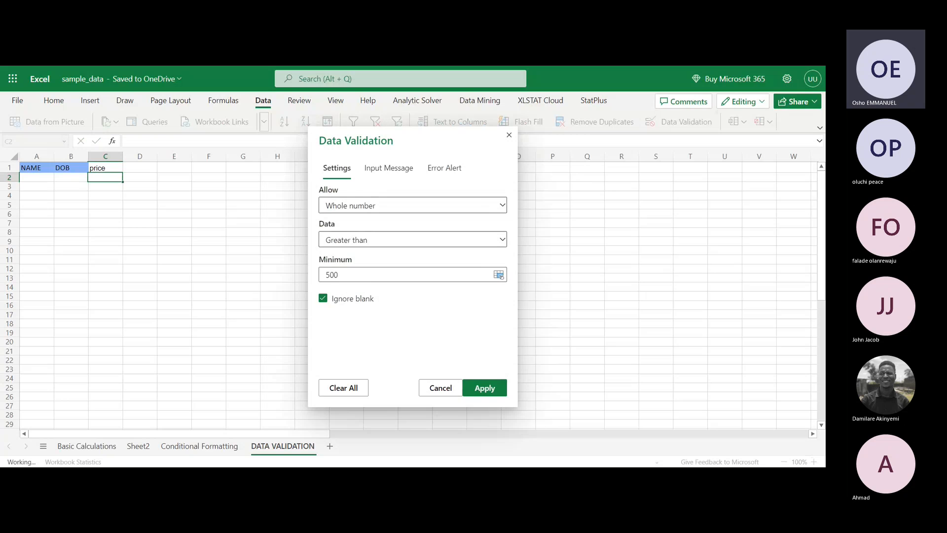
{"action": "key", "text": "Return"}
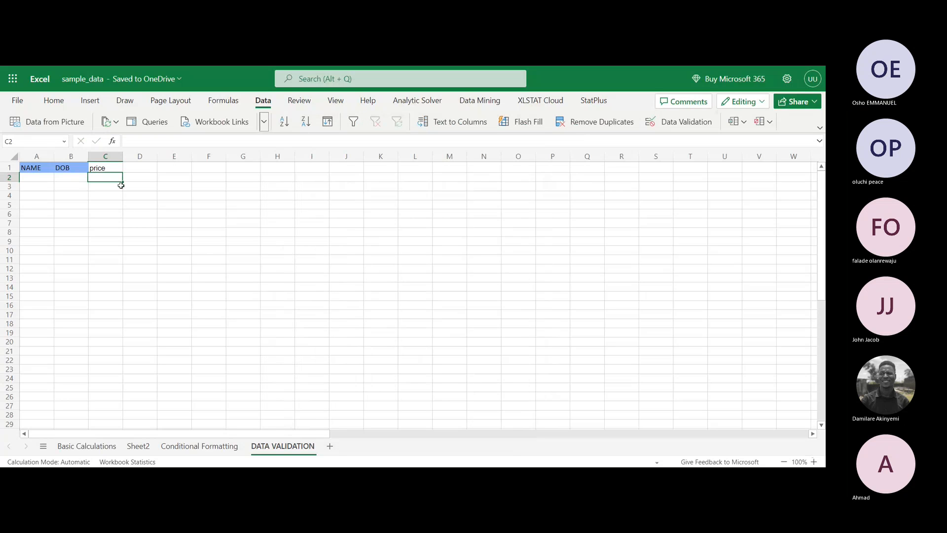
Step: Fill cell C2's validation rule down to C10 and enter the price 4000 in C2
{"action": "left_click_drag", "start_coordinate": [123, 182], "coordinate": [122, 251]}
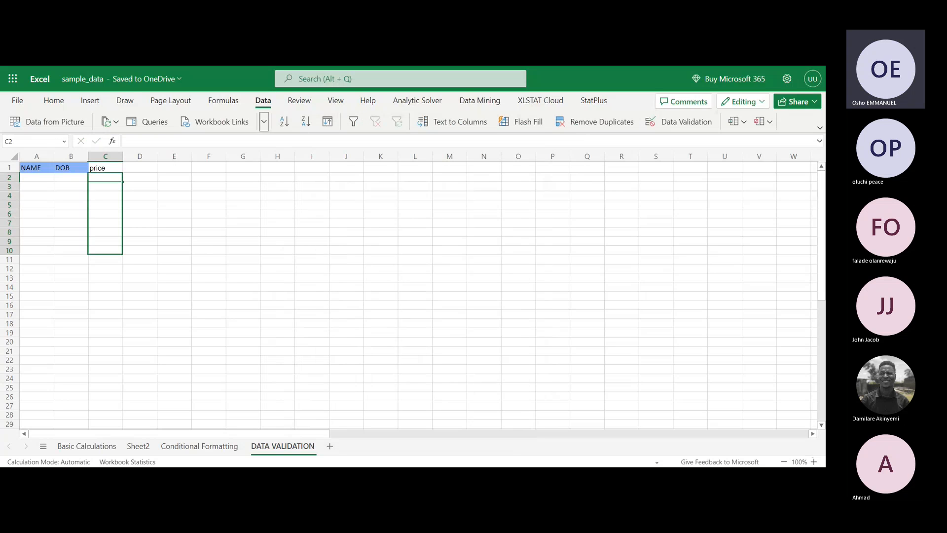
{"action": "double_click", "coordinate": [109, 176]}
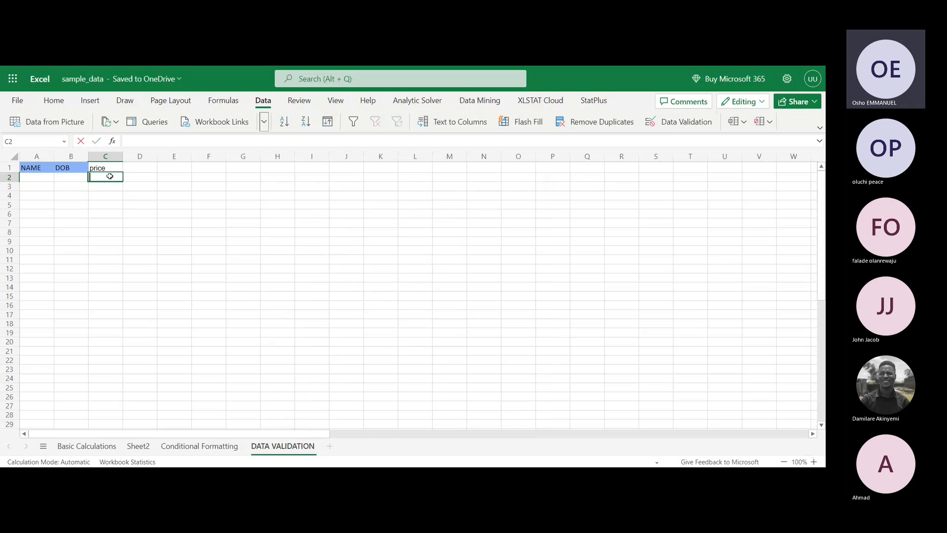
{"action": "type", "text": "4000"}
{"action": "key", "text": "Return"}
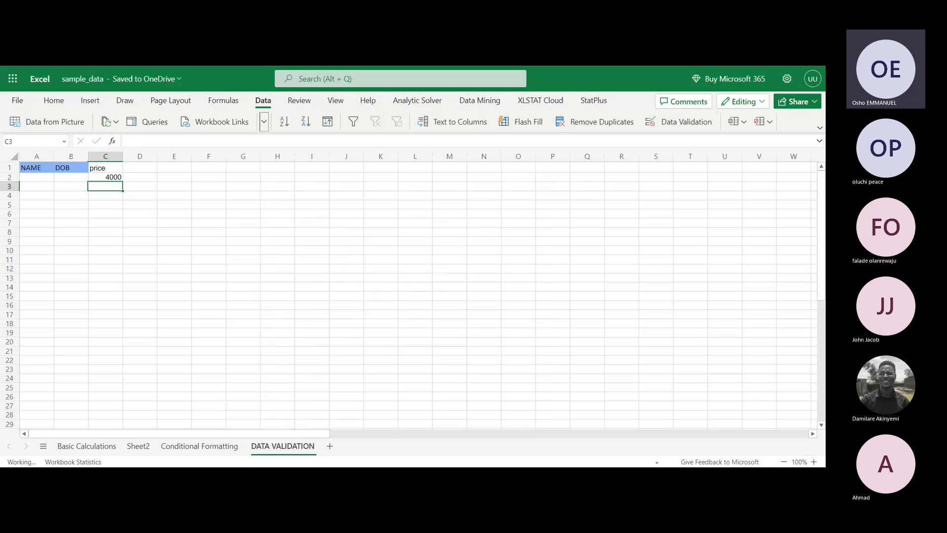
Step: Try to change the price in cell C2 to 400 and cancel the entry at the alert
{"action": "double_click", "coordinate": [112, 175]}
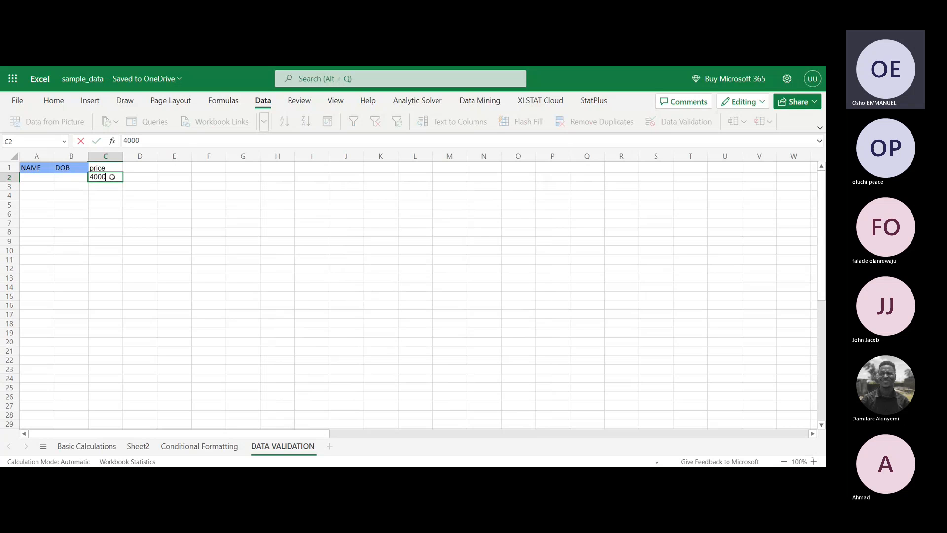
{"action": "key", "text": "BackSpace"}
{"action": "key", "text": "Return"}
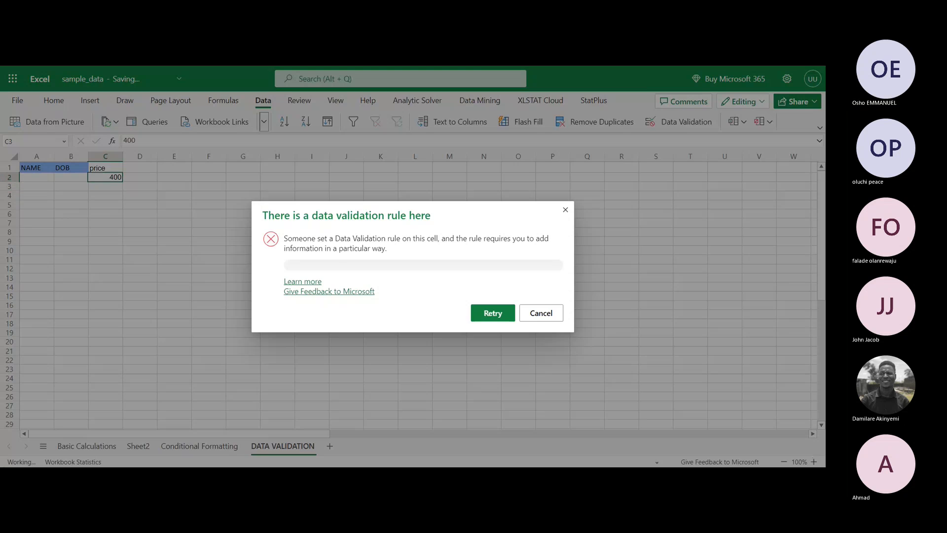
{"action": "left_click", "coordinate": [539, 313]}
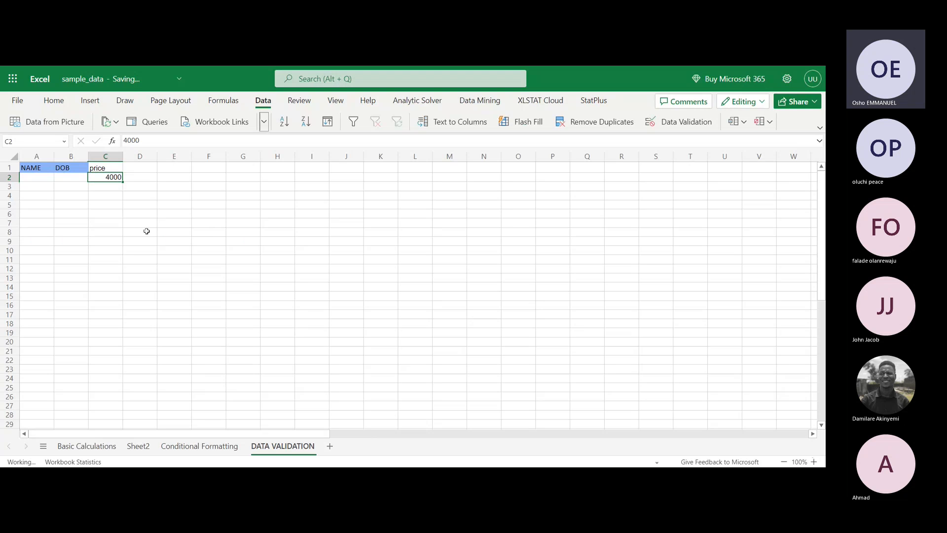
Step: Enter the heading unit in cell D1, beside the price heading
{"action": "double_click", "coordinate": [140, 169]}
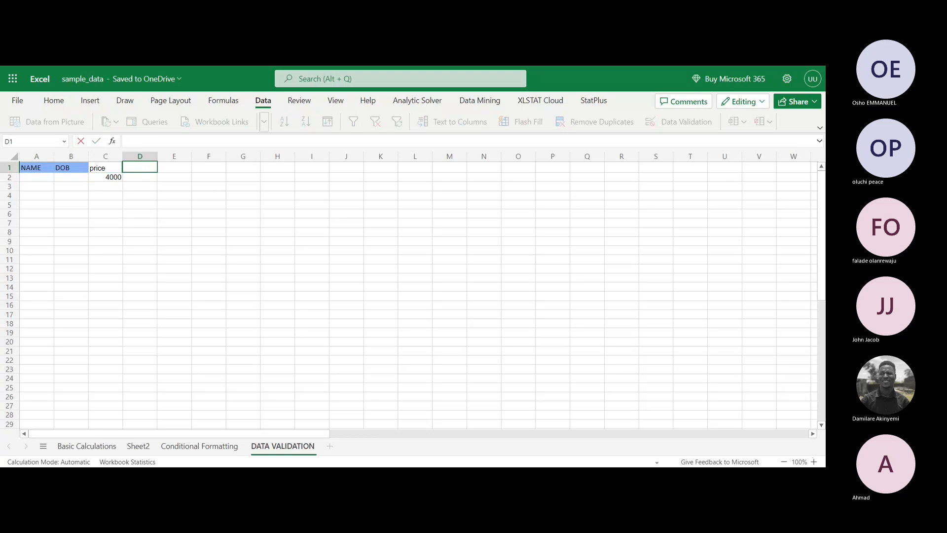
{"action": "type", "text": "unit"}
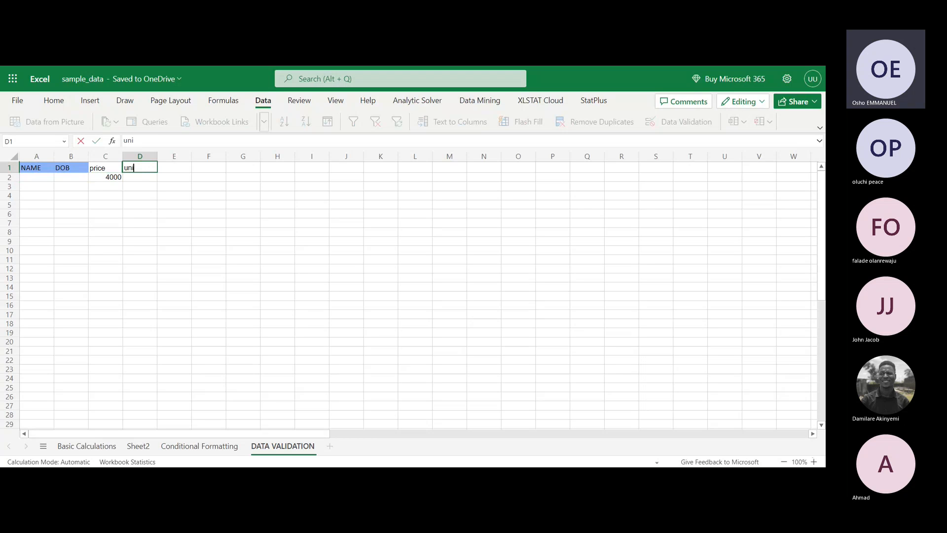
{"action": "key", "text": "Return"}
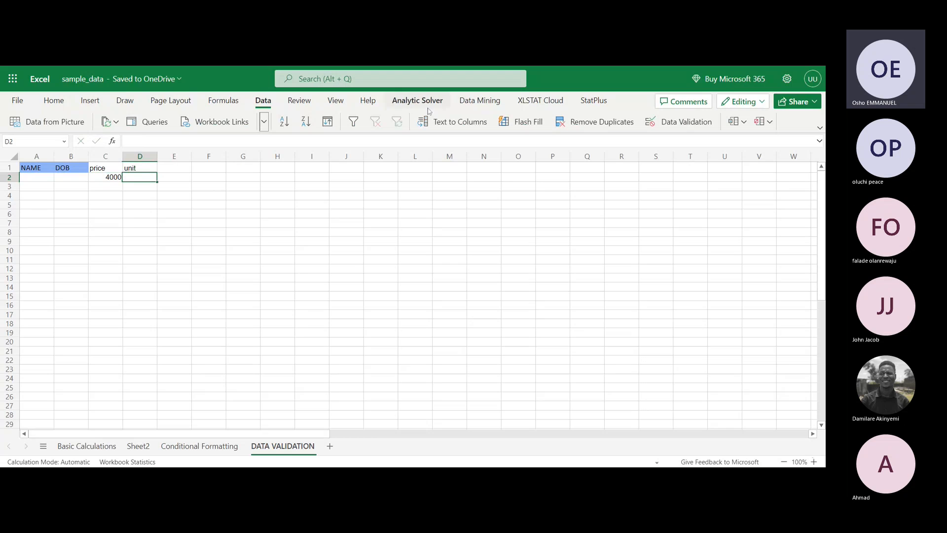
Step: Begin a data validation rule for cell D2 and set its error alert type to Warning
{"action": "left_click", "coordinate": [679, 122]}
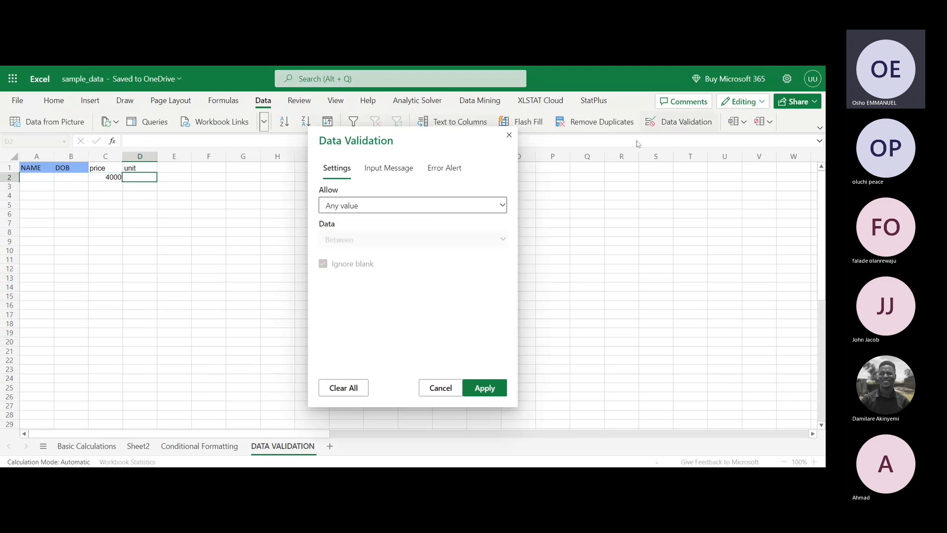
{"action": "left_click", "coordinate": [438, 170]}
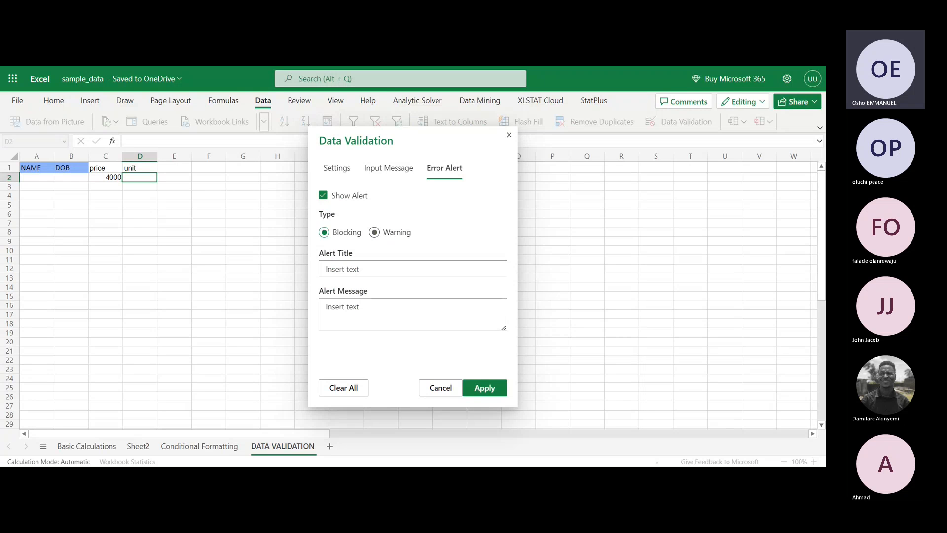
{"action": "left_click", "coordinate": [376, 235]}
{"action": "left_click", "coordinate": [346, 173]}
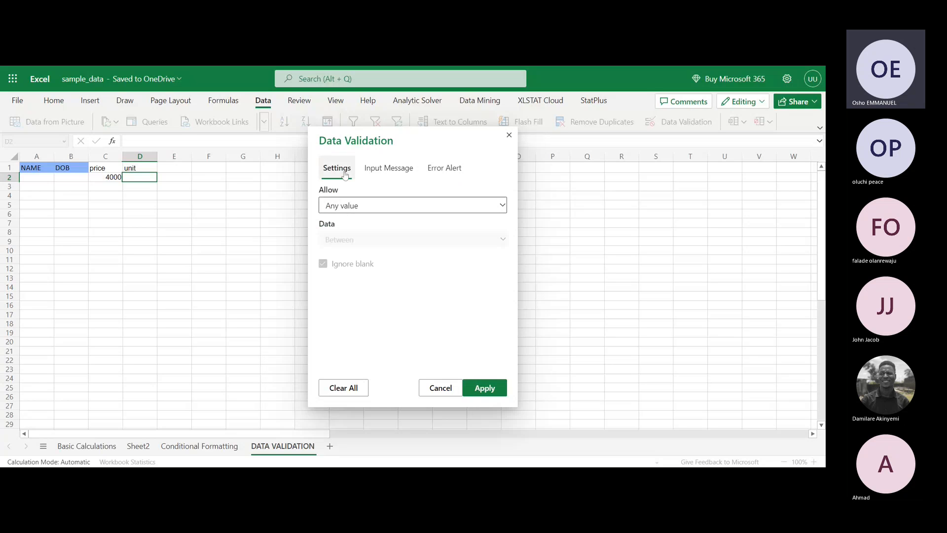
Step: Allow only decimal values between 20 and 80 in cell D2 and apply the rule
{"action": "key", "text": "alt+Down"}
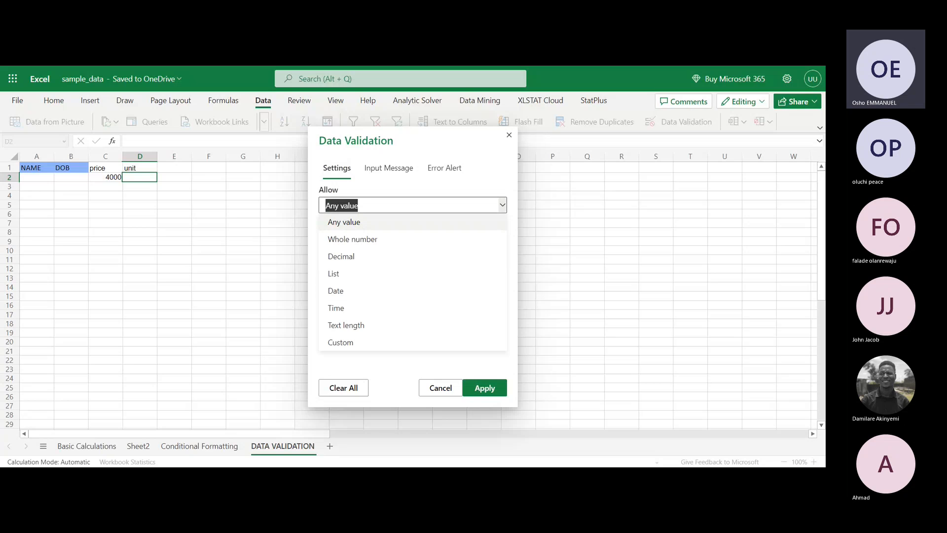
{"action": "key", "text": "Down"}
{"action": "key", "text": "Down"}
{"action": "key", "text": "Return"}
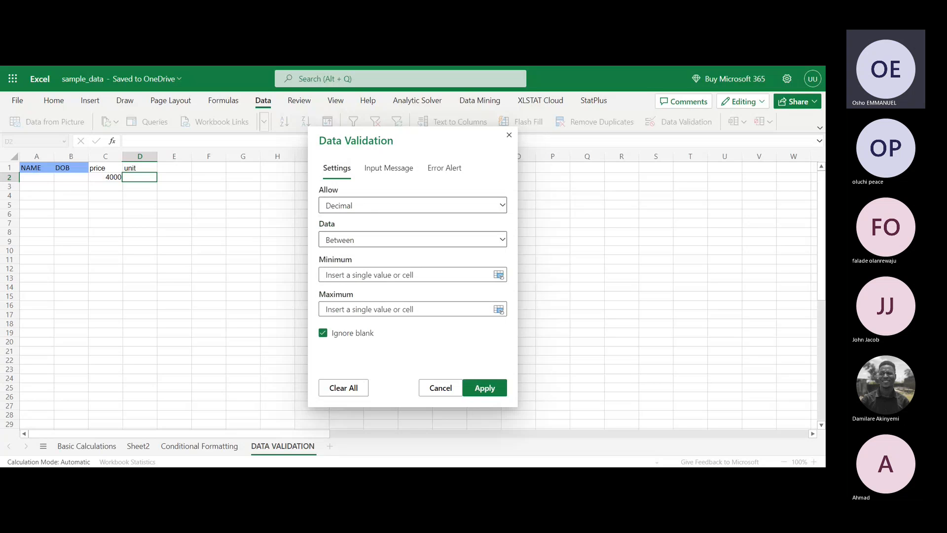
{"action": "type", "text": "20"}
{"action": "key", "text": "BackSpace"}
{"action": "key", "text": "BackSpace"}
{"action": "type", "text": "2"}
{"action": "type", "text": "0"}
{"action": "type", "text": "80"}
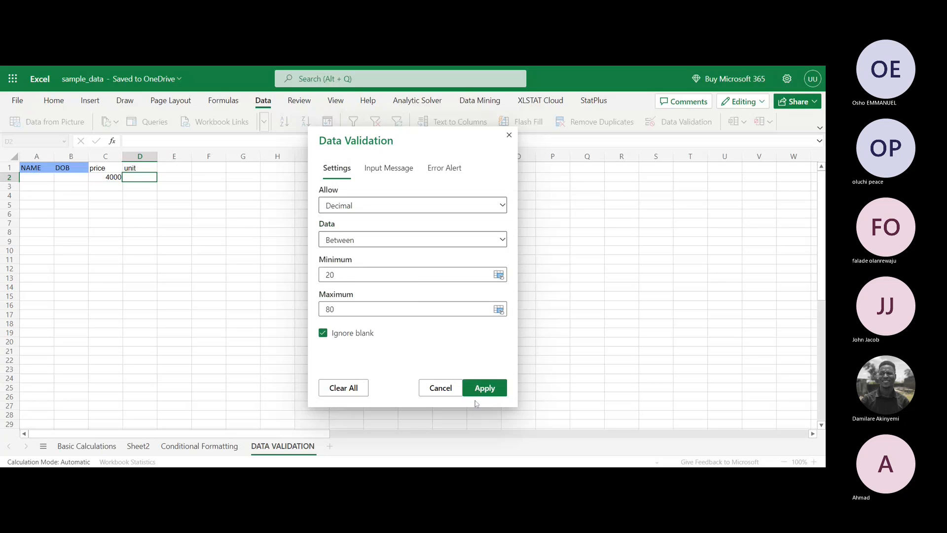
{"action": "left_click", "coordinate": [483, 388]}
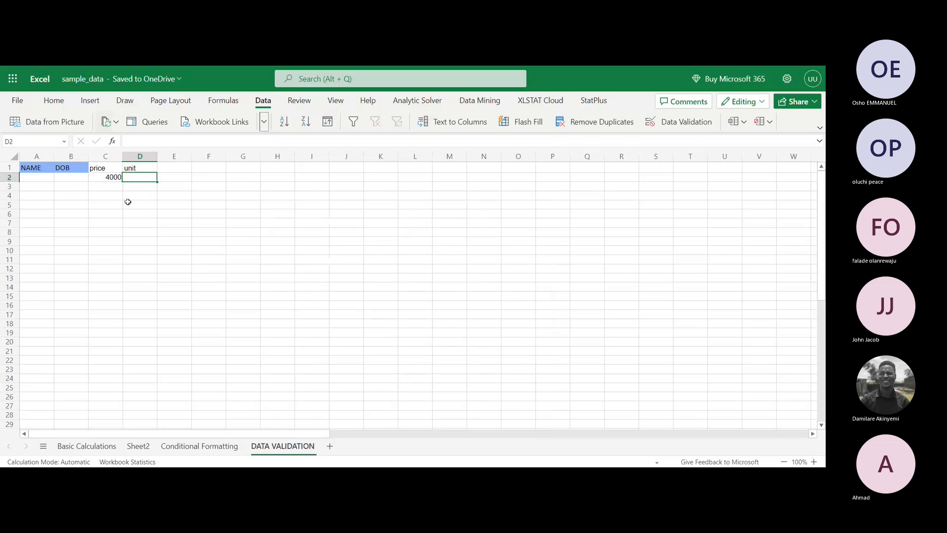
Step: Try the value 10 in cell D2, decline to continue at the warning, and clear the entry
{"action": "type", "text": "10"}
{"action": "key", "text": "Return"}
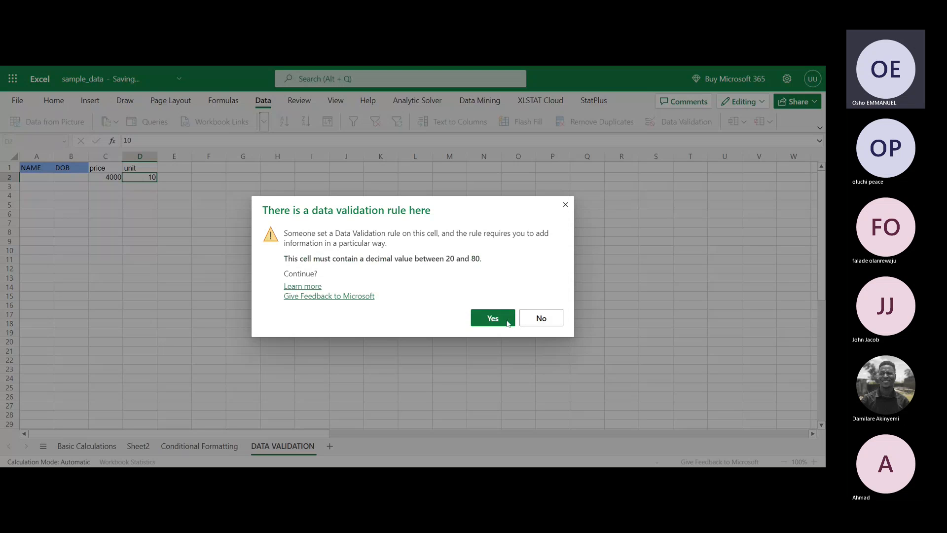
{"action": "left_click", "coordinate": [533, 318]}
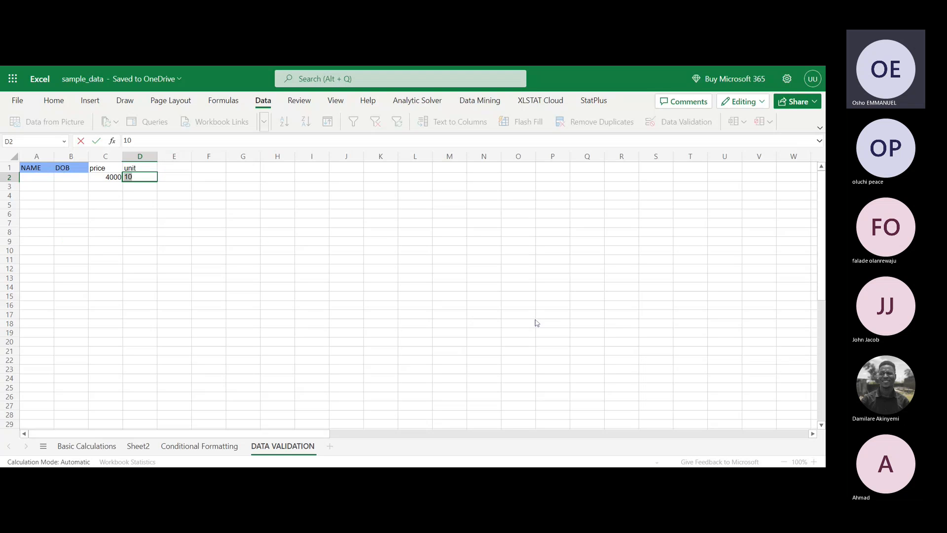
{"action": "key", "text": "BackSpace"}
Step: Enter the heading GMAIL in cell E1, beside the unit heading
{"action": "left_click", "coordinate": [181, 168]}
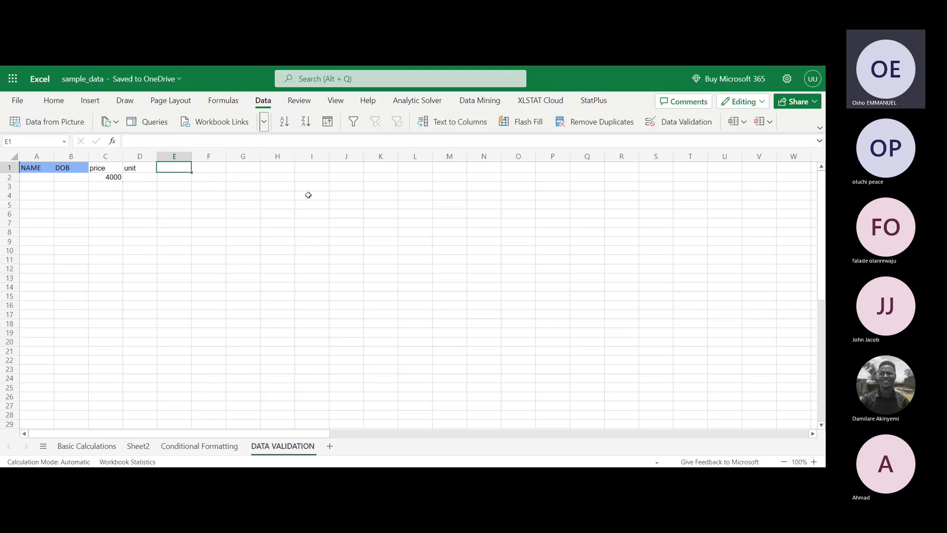
{"action": "double_click", "coordinate": [174, 170]}
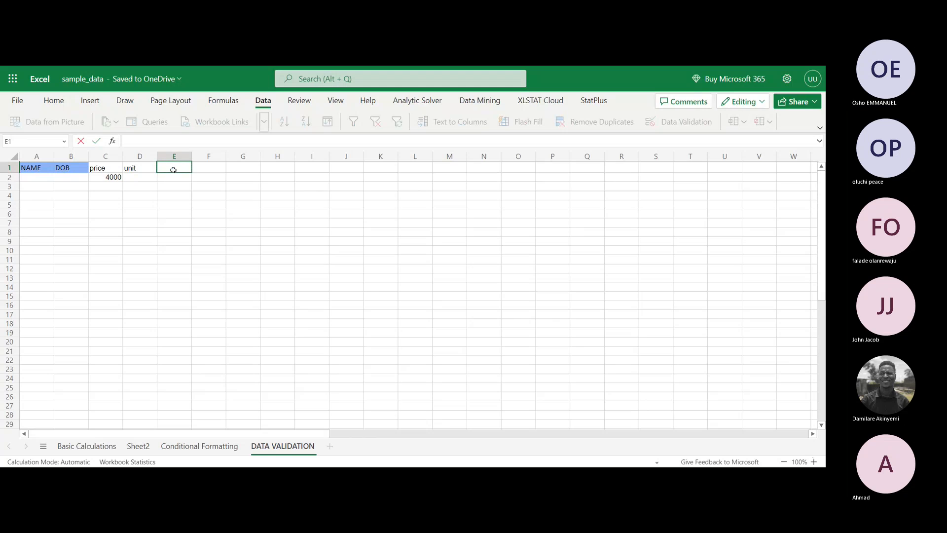
{"action": "type", "text": "GMA"}
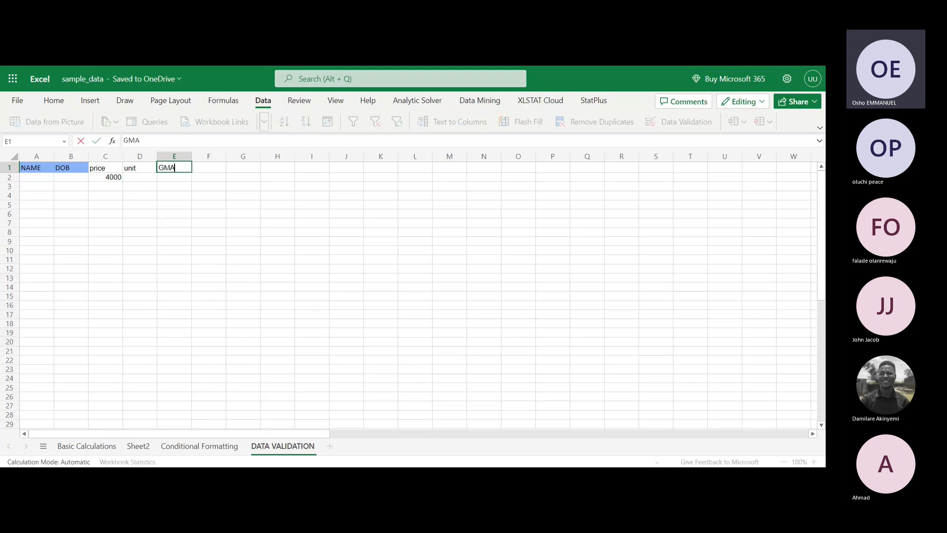
{"action": "type", "text": "IL"}
{"action": "key", "text": "Return"}
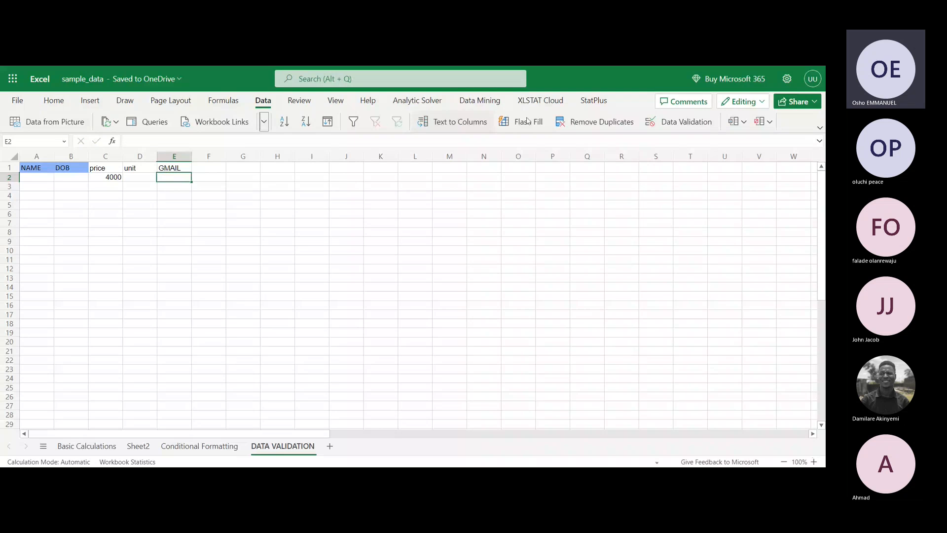
Step: Begin a data validation rule for cell E2 under the GMAIL heading and set it to allow Custom criteria
{"action": "left_click", "coordinate": [595, 123]}
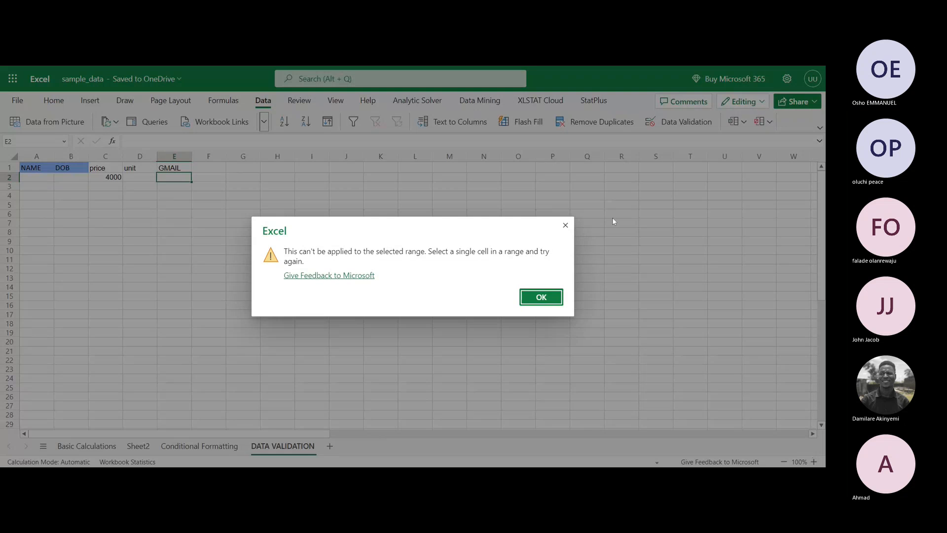
{"action": "left_click", "coordinate": [565, 225]}
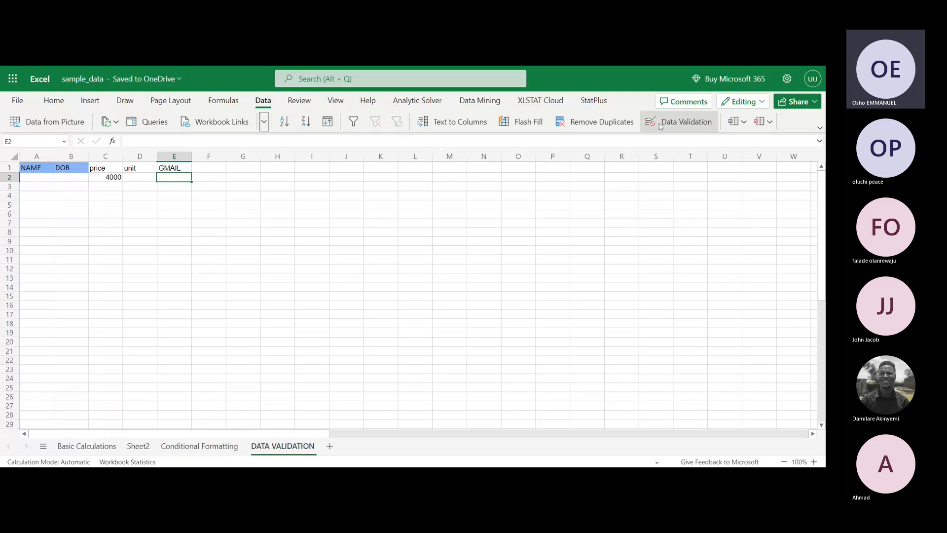
{"action": "left_click", "coordinate": [661, 127]}
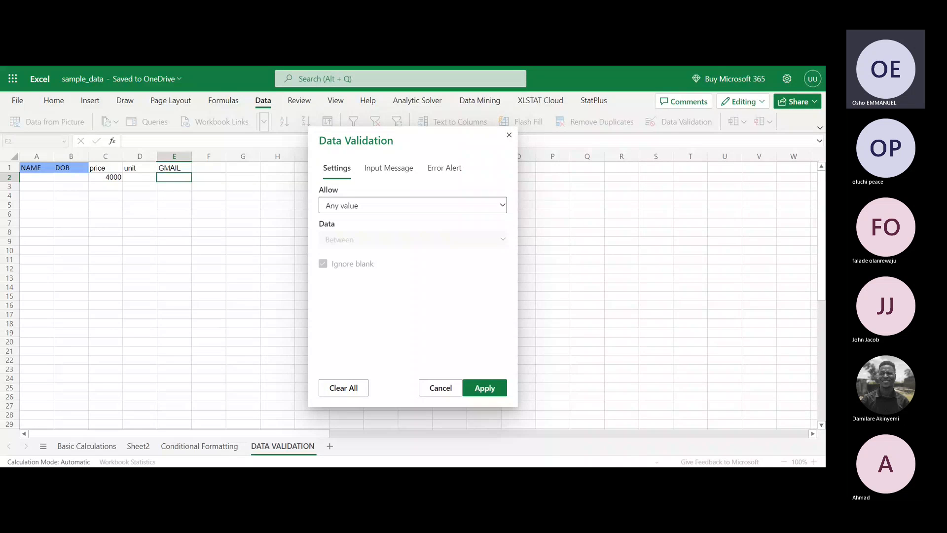
{"action": "left_click", "coordinate": [500, 208]}
{"action": "left_click", "coordinate": [501, 209]}
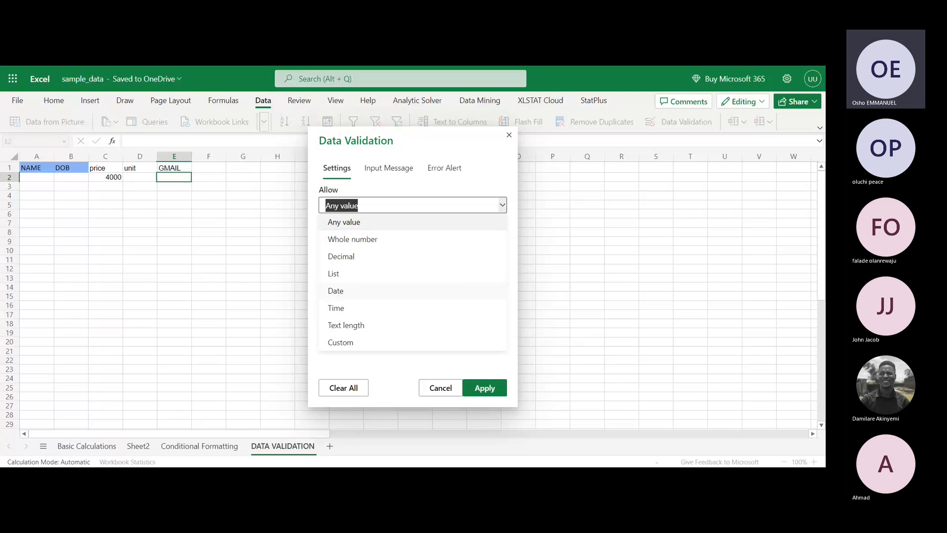
{"action": "left_click", "coordinate": [369, 344]}
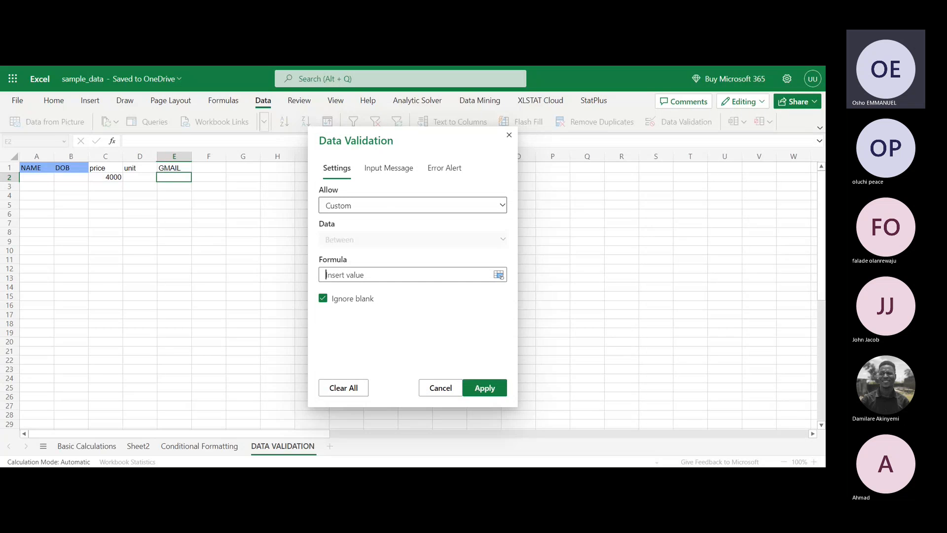
{"action": "left_click", "coordinate": [443, 168]}
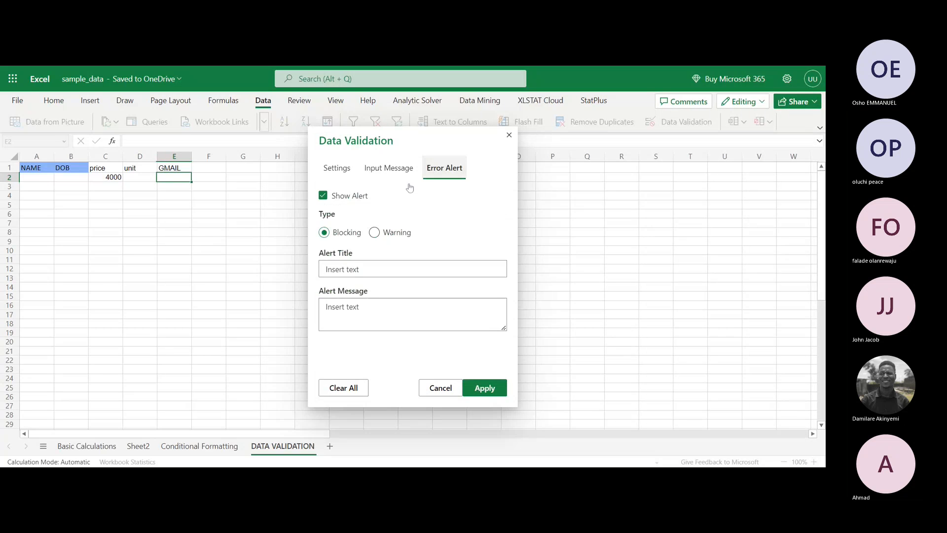
{"action": "left_click", "coordinate": [336, 168]}
Step: Enter =ISNUMBER(FIND("@",E2:E10)) as the validation formula, apply the rule, and fill cell E2 down to E9
{"action": "left_click", "coordinate": [348, 276]}
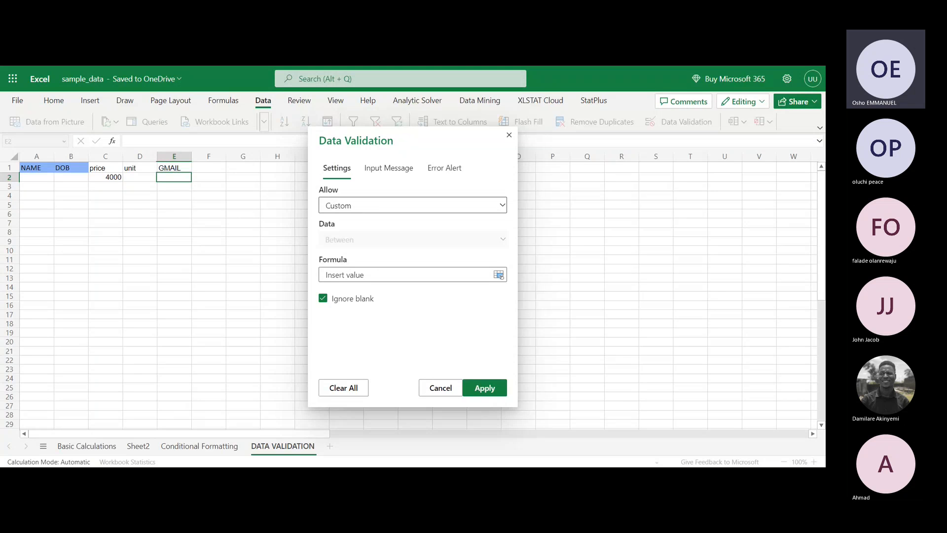
{"action": "type", "text": "="}
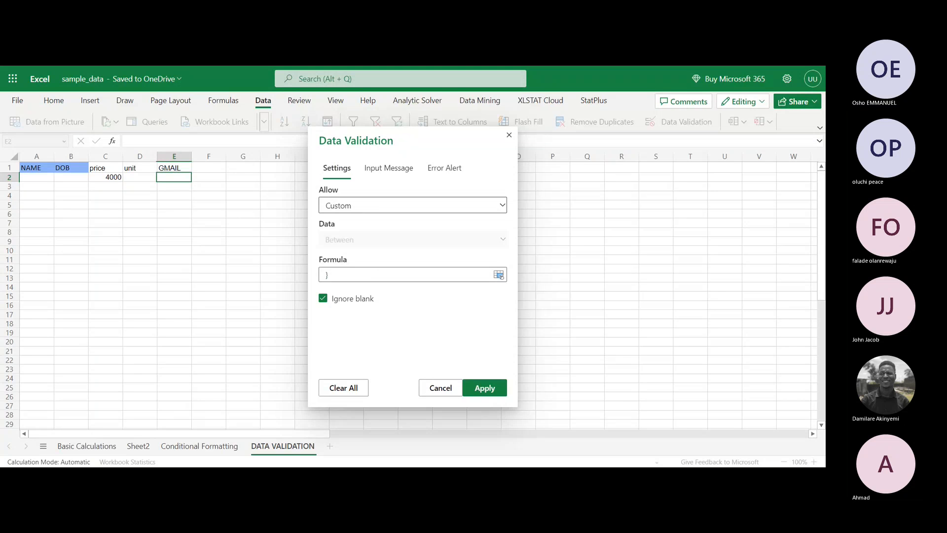
{"action": "type", "text": "="}
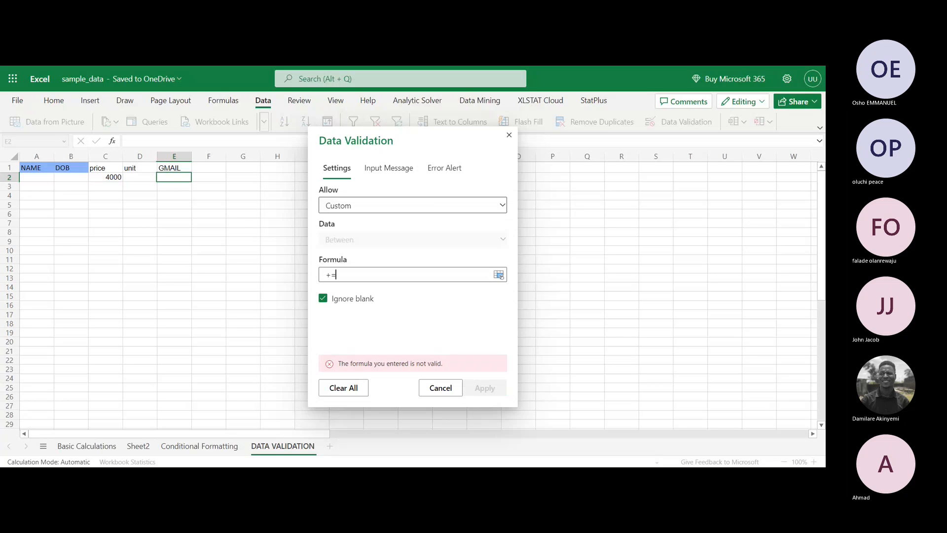
{"action": "key", "text": "BackSpace"}
{"action": "key", "text": "BackSpace"}
{"action": "type", "text": "="}
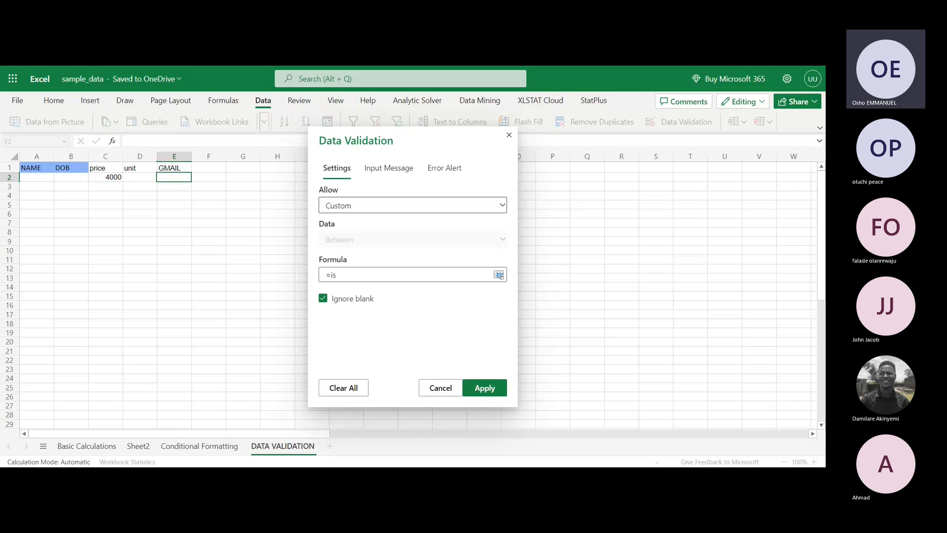
{"action": "type", "text": "is"}
{"action": "key", "text": "BackSpace"}
{"action": "type", "text": "S"}
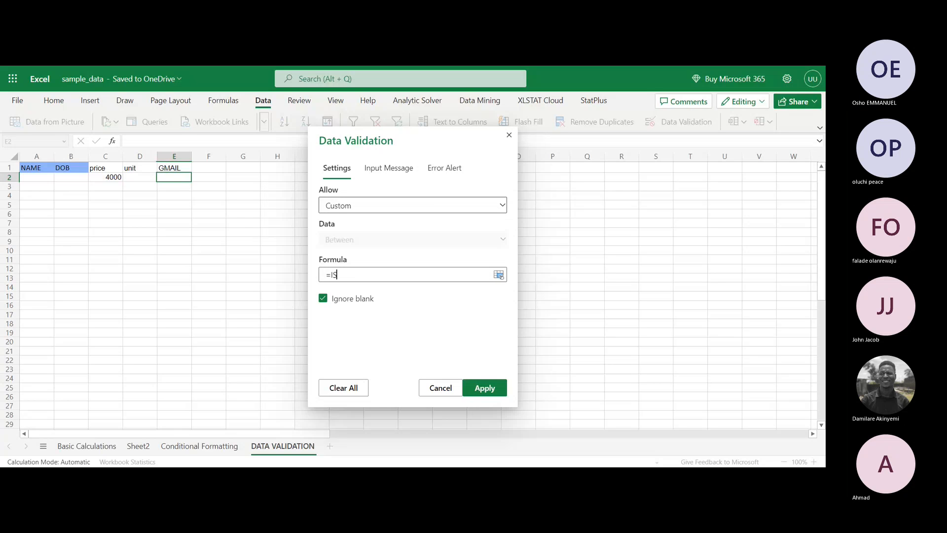
{"action": "type", "text": "NUMBER(FIND(\""}
{"action": "type", "text": "@"}
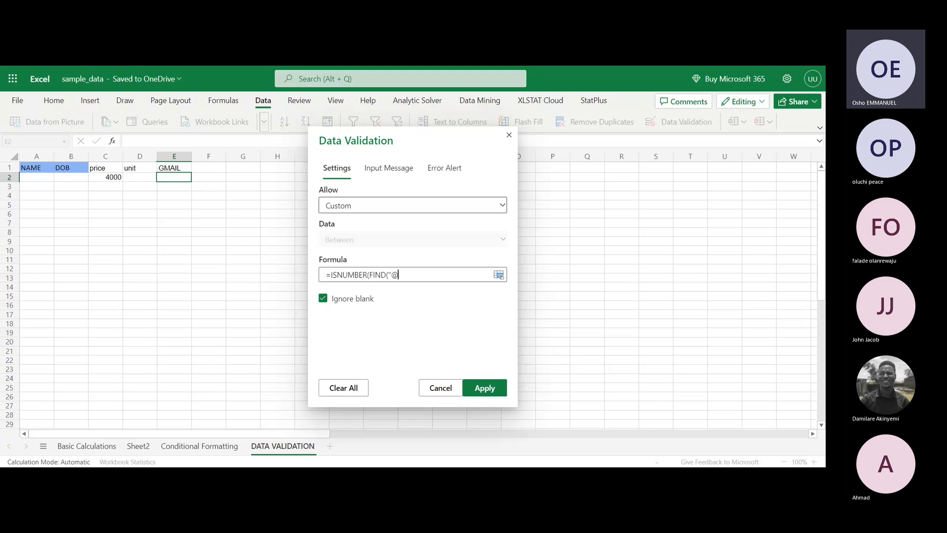
{"action": "type", "text": "\","}
{"action": "type", "text": "E2:E10"}
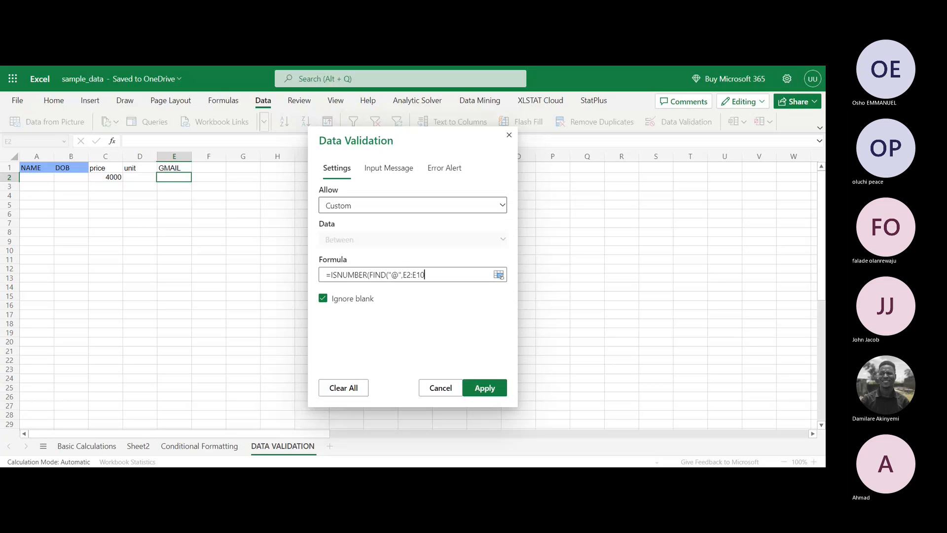
{"action": "type", "text": "))"}
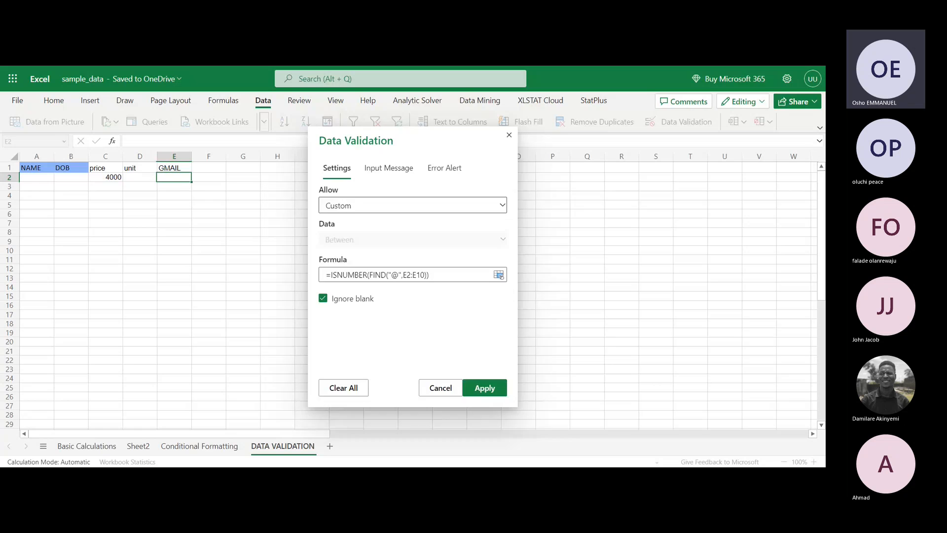
{"action": "key", "text": "Return"}
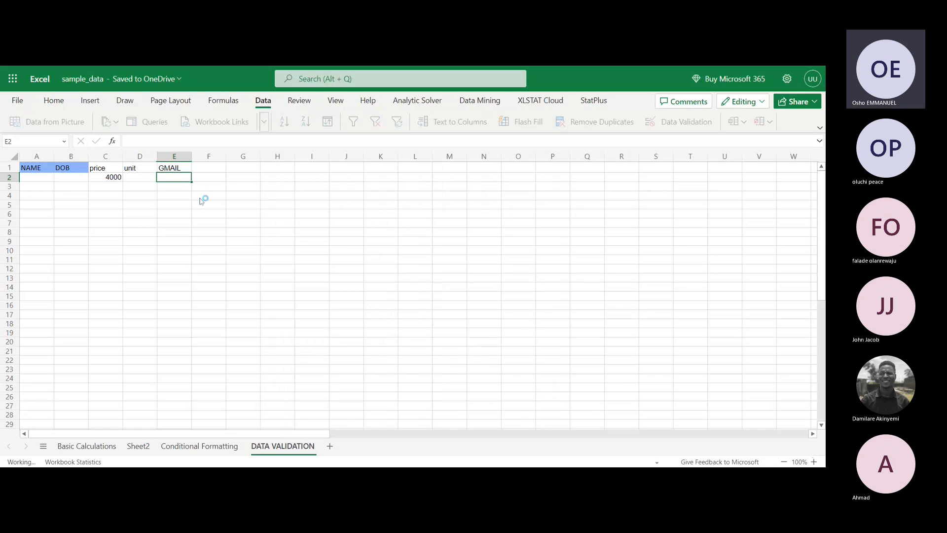
{"action": "left_click_drag", "start_coordinate": [192, 182], "coordinate": [192, 242]}
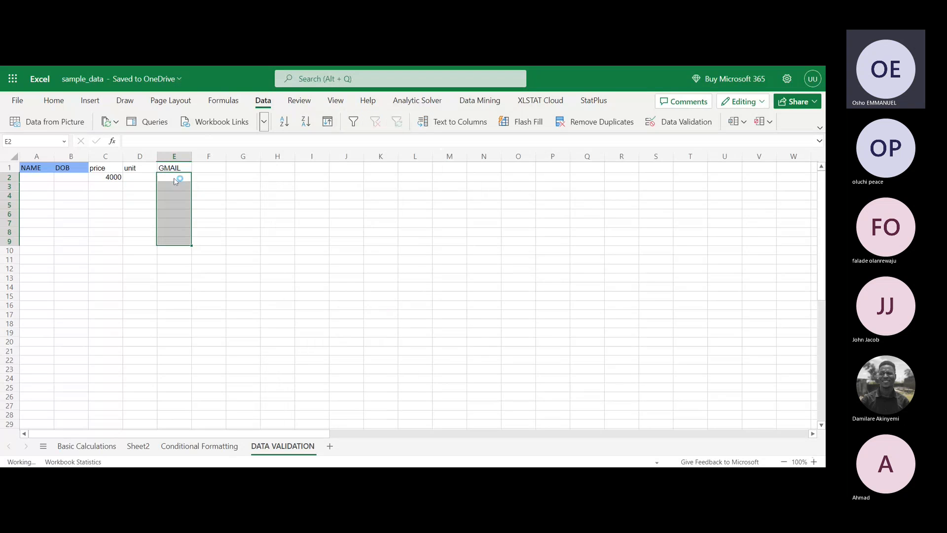
Step: Test the rule by entering a first name without an @ sign in cell E2, and choose to retry the entry
{"action": "double_click", "coordinate": [174, 179]}
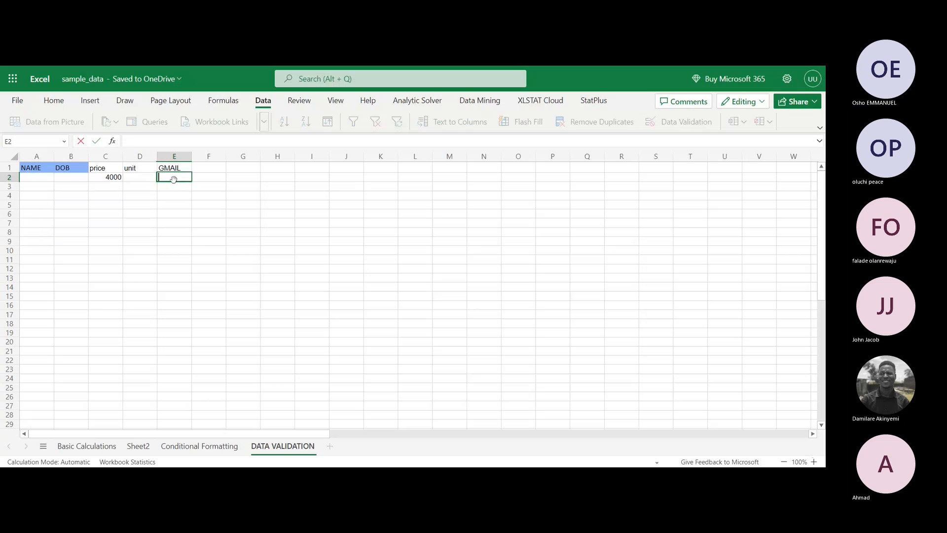
{"action": "type", "text": "EMMANUEL"}
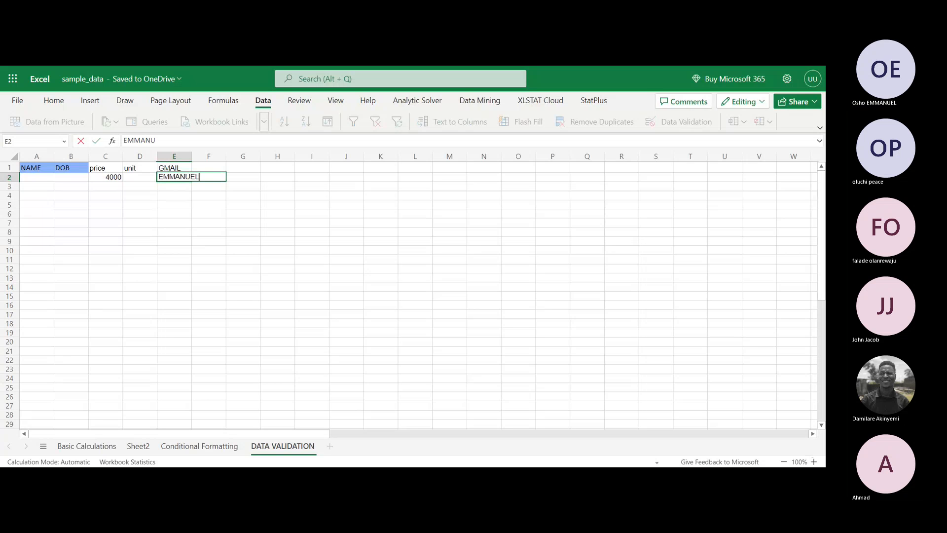
{"action": "key", "text": "Return"}
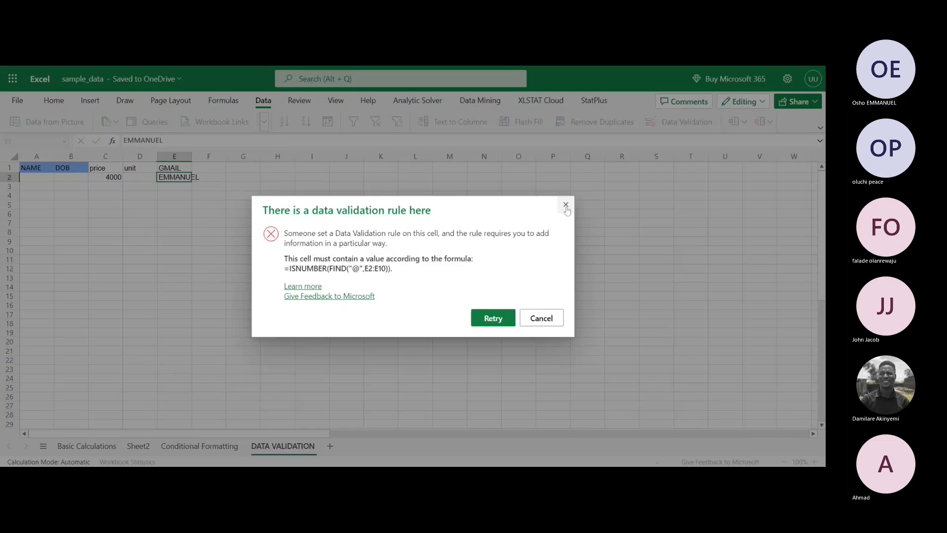
{"action": "left_click", "coordinate": [493, 318]}
{"action": "left_click", "coordinate": [206, 176]}
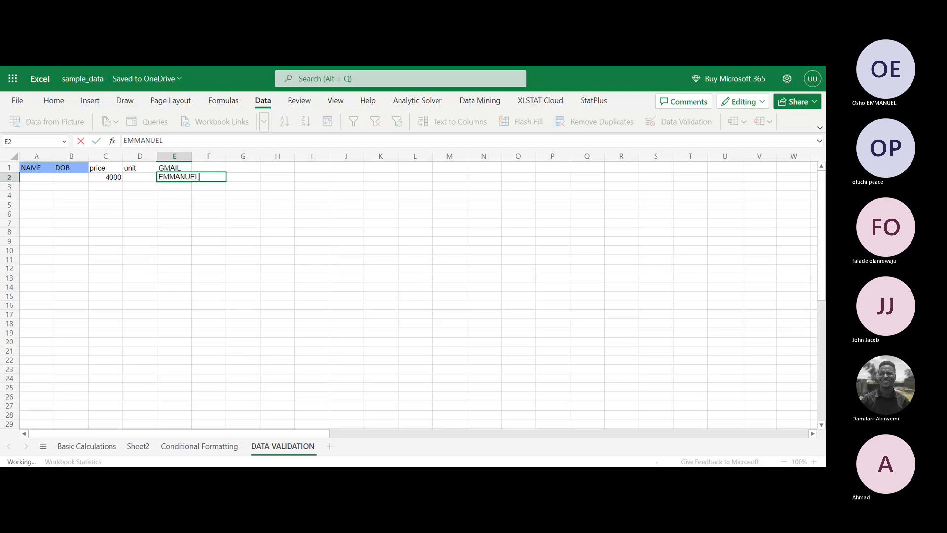
{"action": "type", "text": "@GMAIL"}
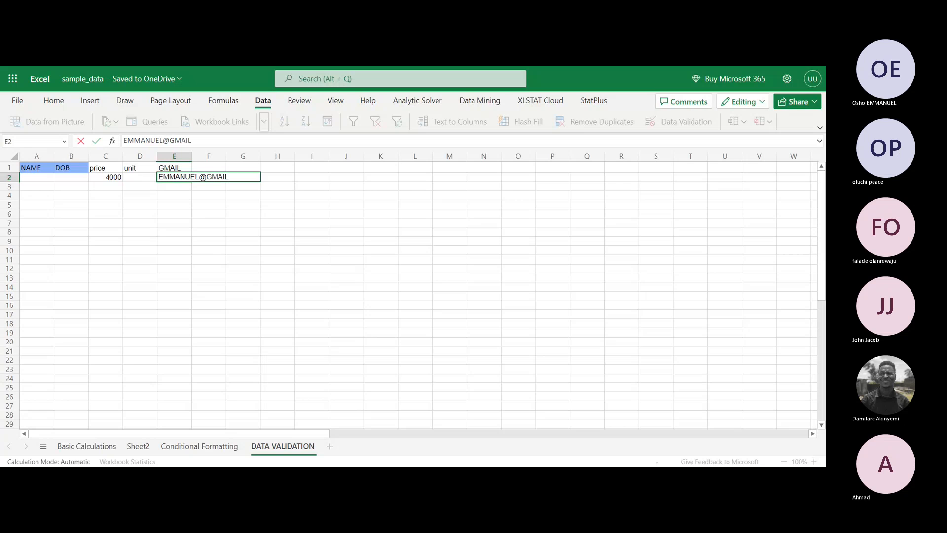
{"action": "key", "text": "Return"}
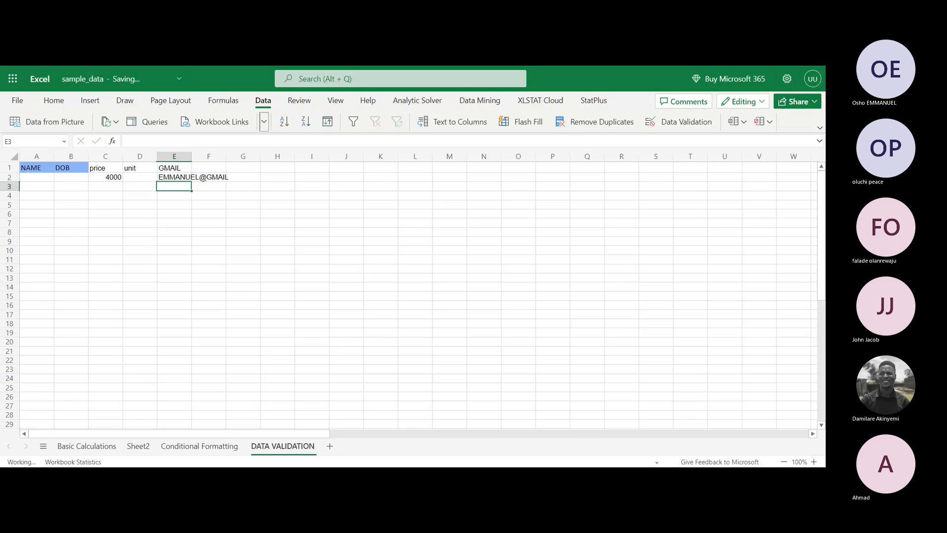